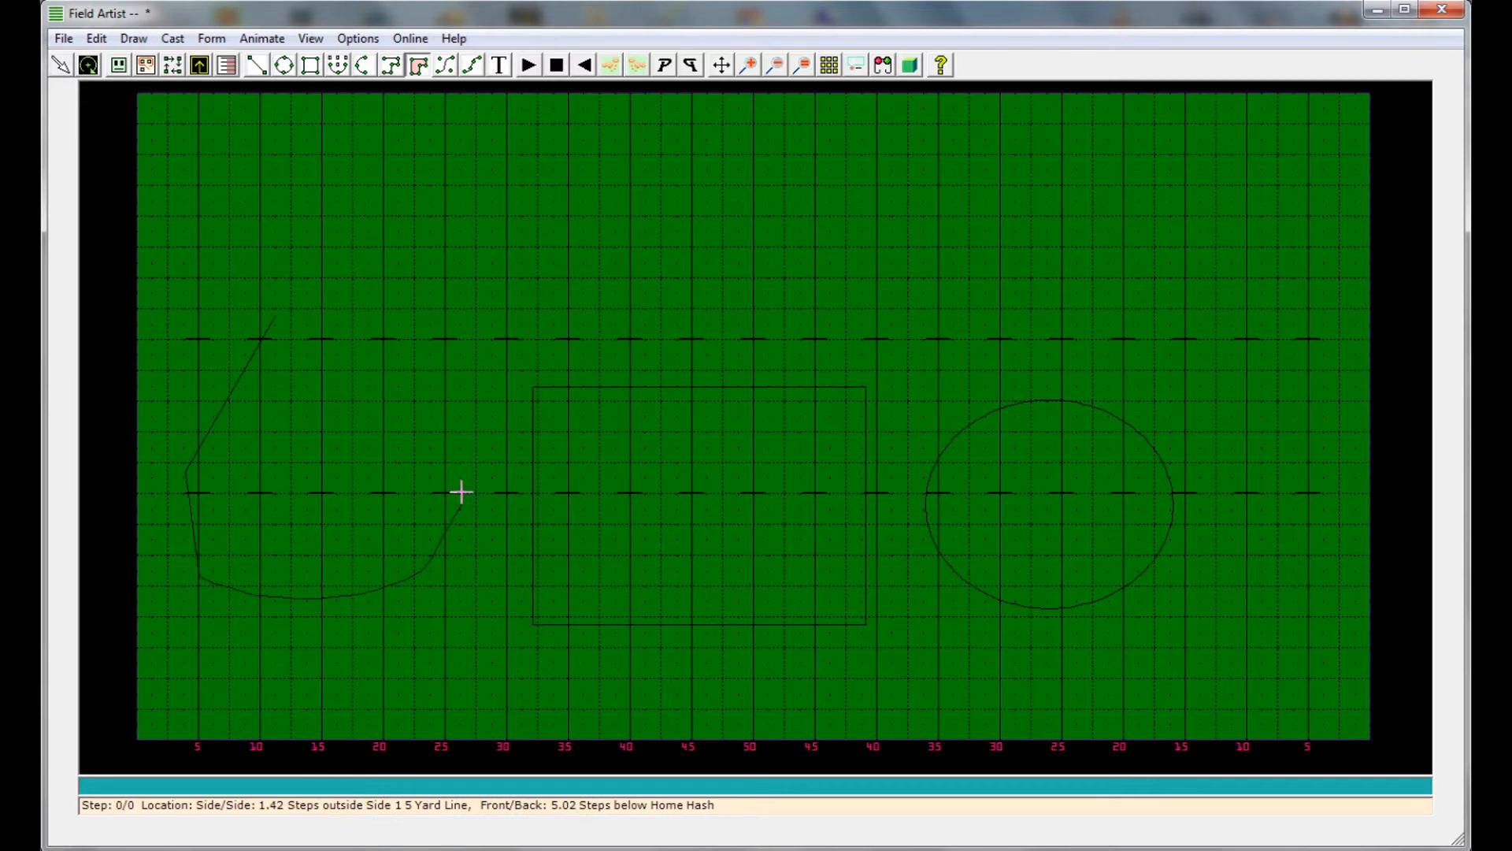
Finish the closed polygon on the Side 1 half of the field and delete its stray last point at the far sideline
{"action": "left_click", "coordinate": [279, 315]}
{"action": "double_click", "coordinate": [381, 93]}
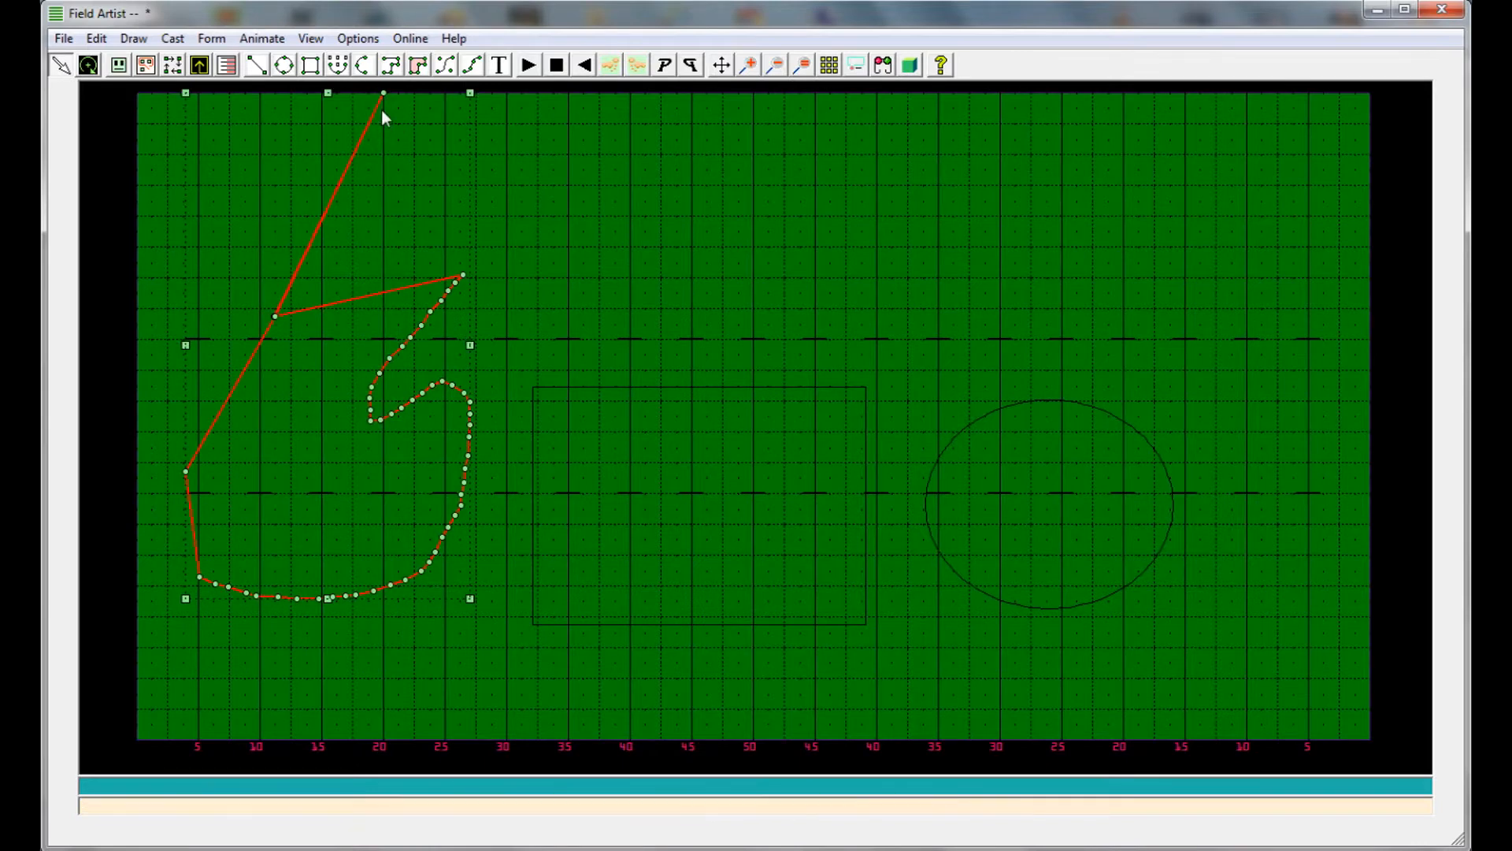
{"action": "key", "text": "Delete"}
{"action": "left_click", "coordinate": [530, 236]}
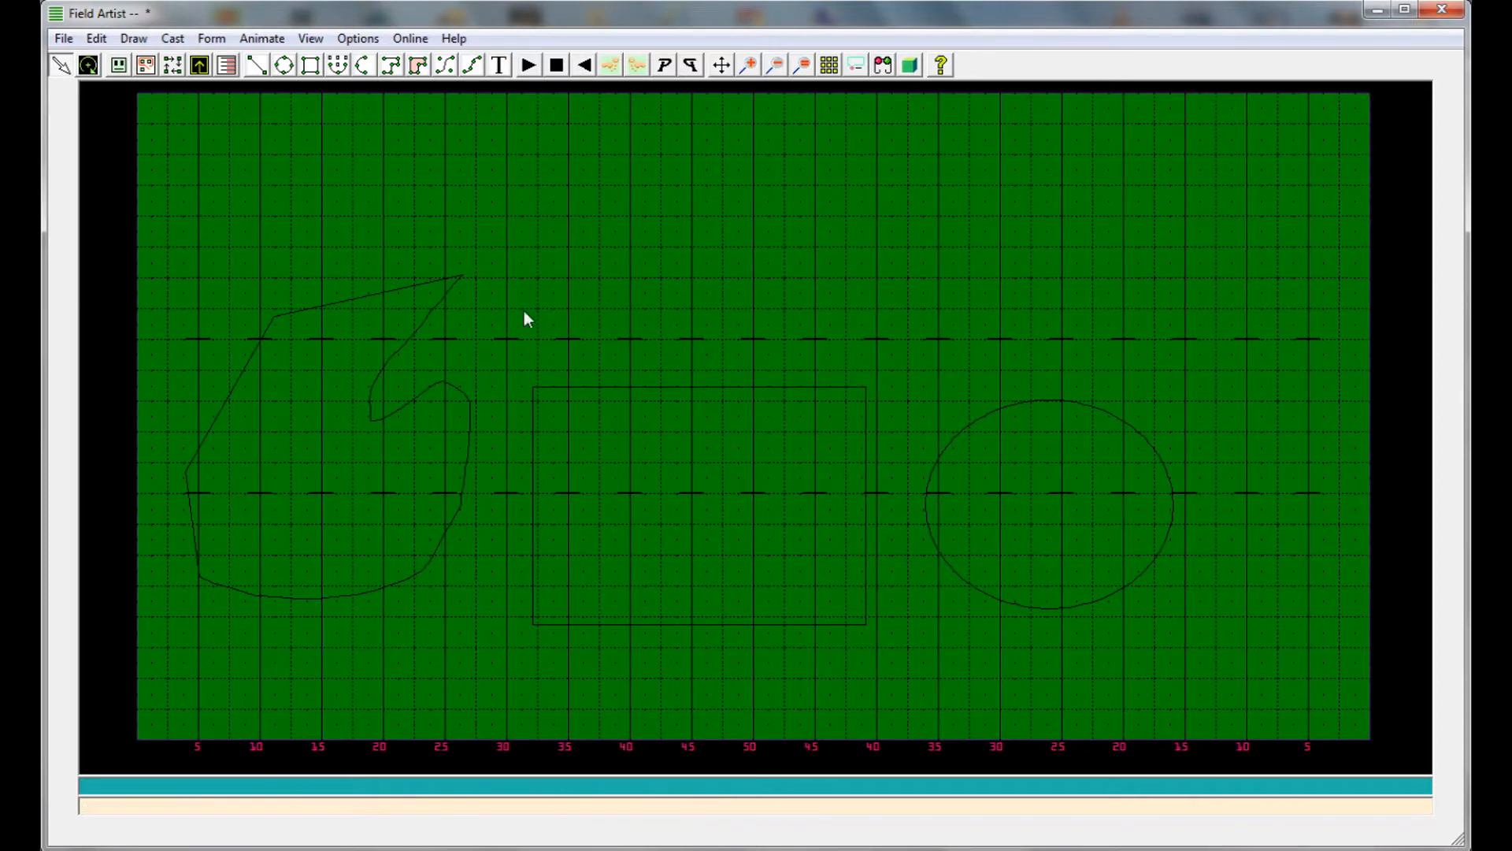
Fill the closed polygon with dark green through its form properties
{"action": "right_click", "coordinate": [356, 291]}
{"action": "left_click", "coordinate": [392, 306]}
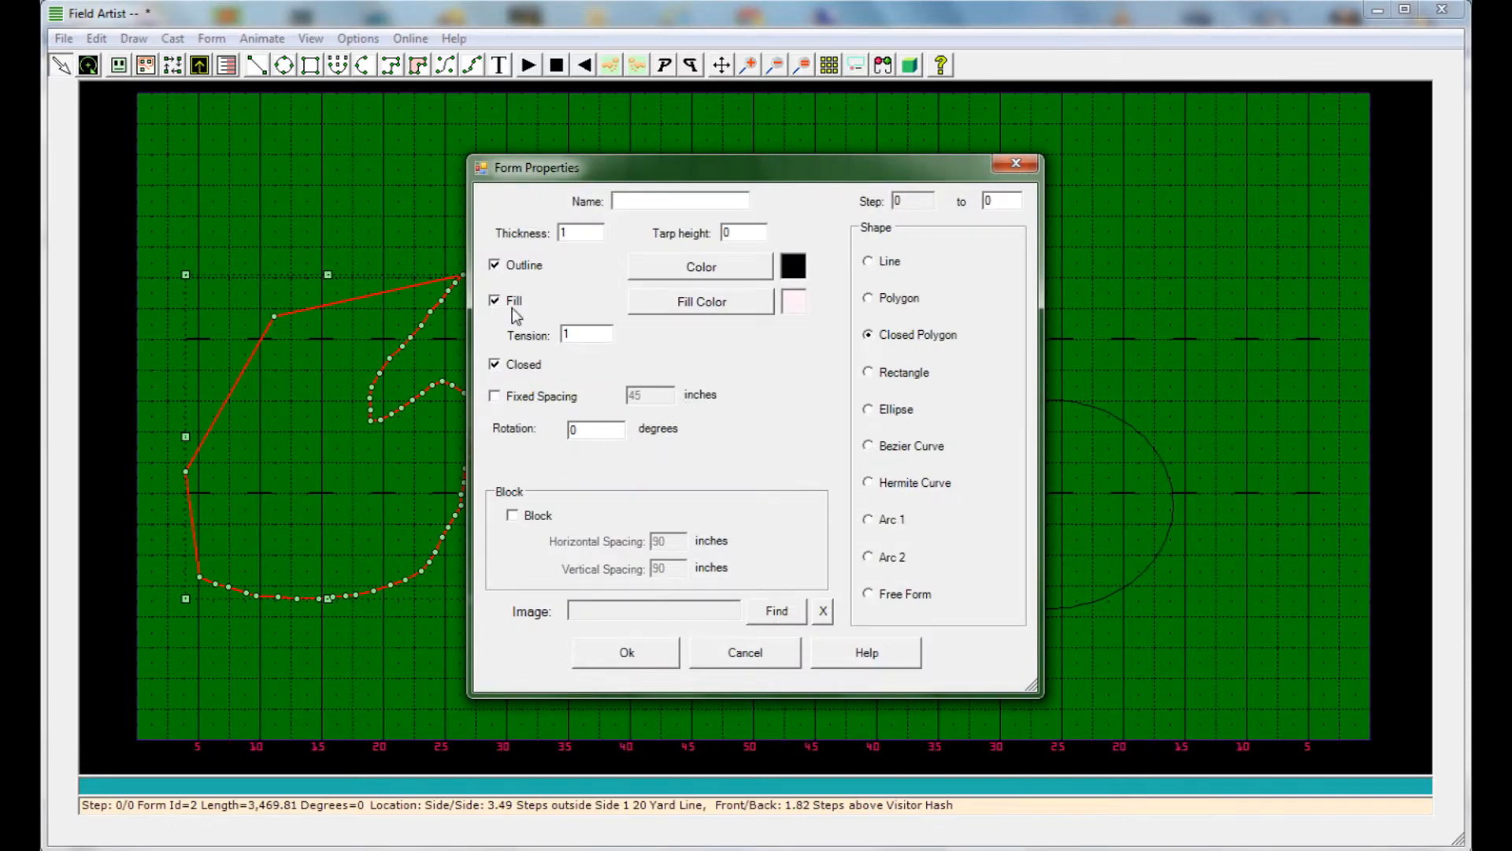
{"action": "left_click", "coordinate": [711, 305]}
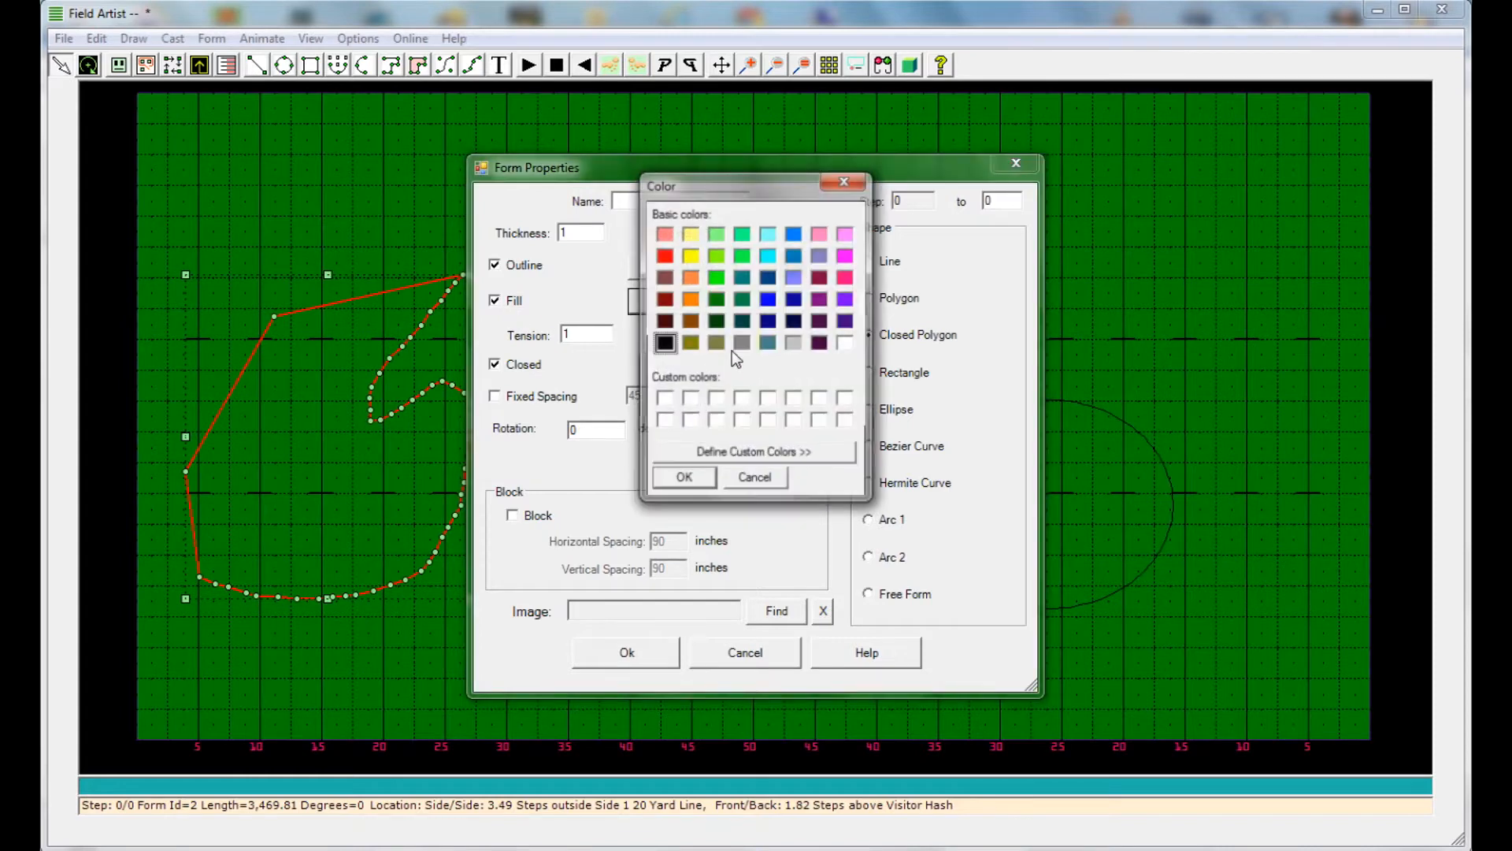
{"action": "left_click", "coordinate": [742, 300]}
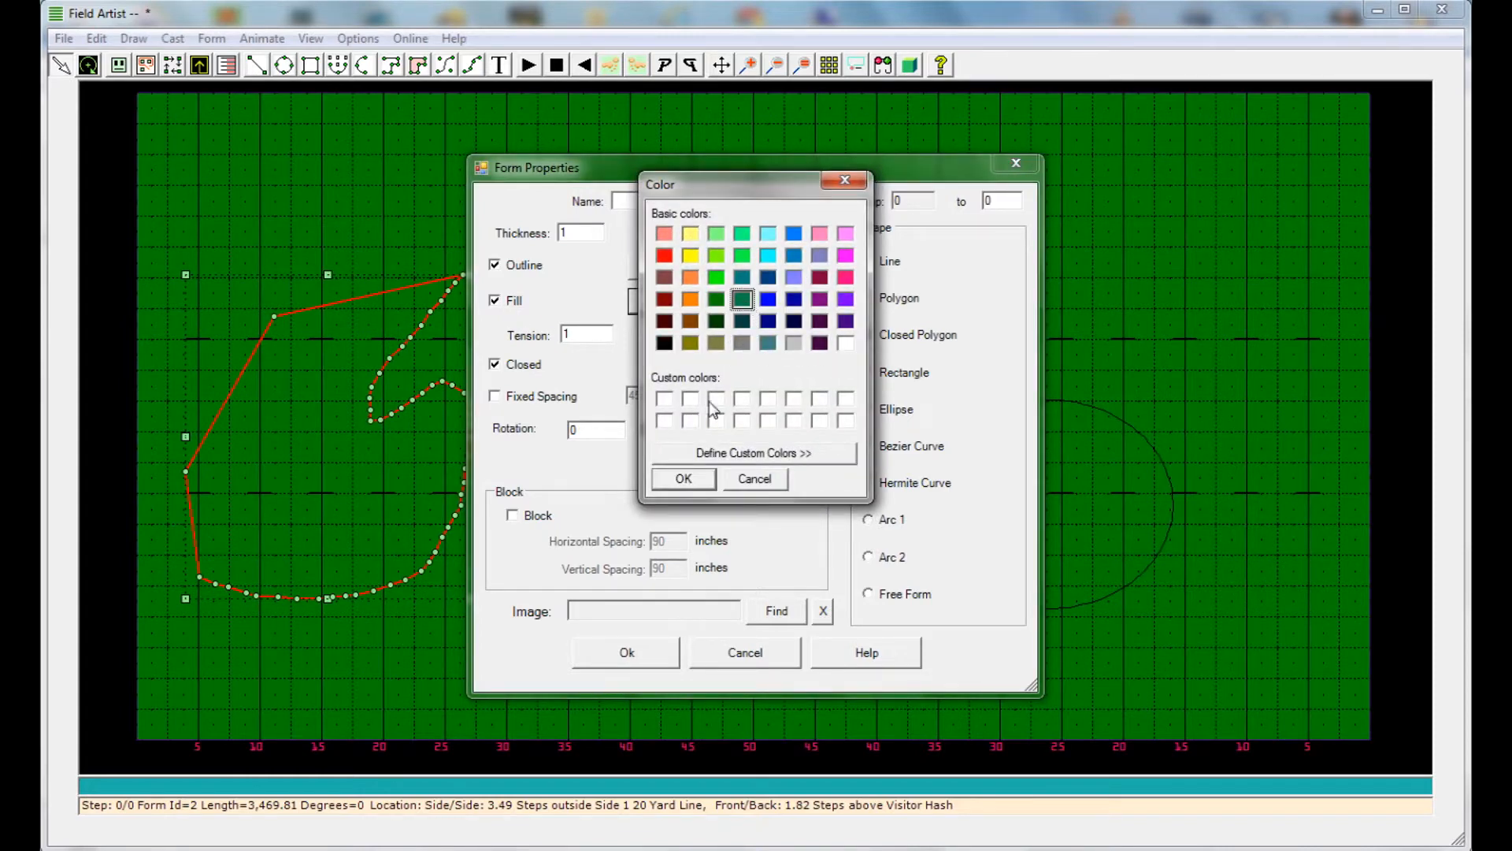
{"action": "left_click", "coordinate": [688, 480]}
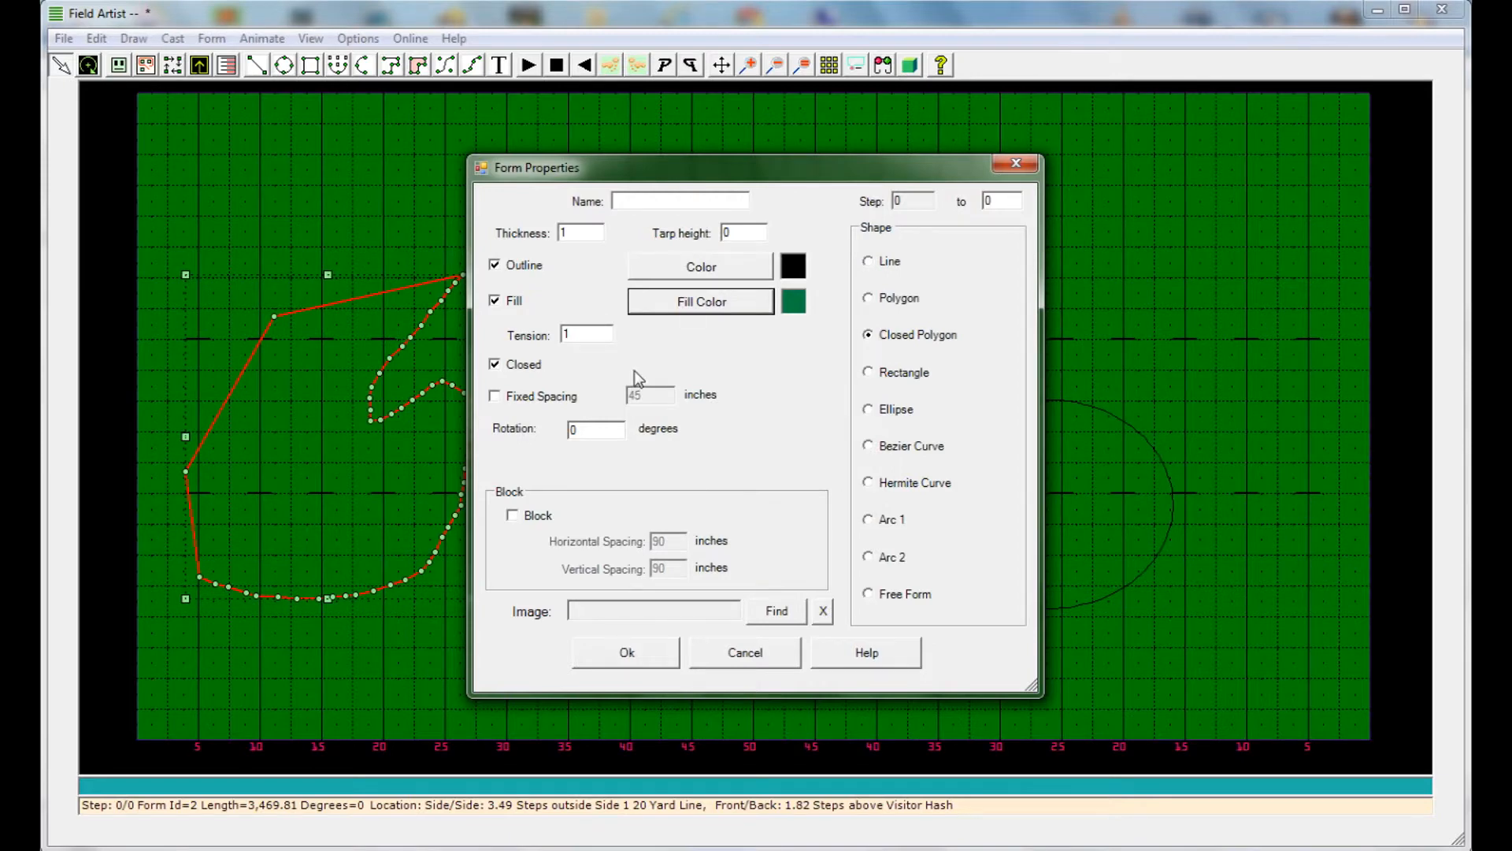
{"action": "left_click", "coordinate": [641, 634]}
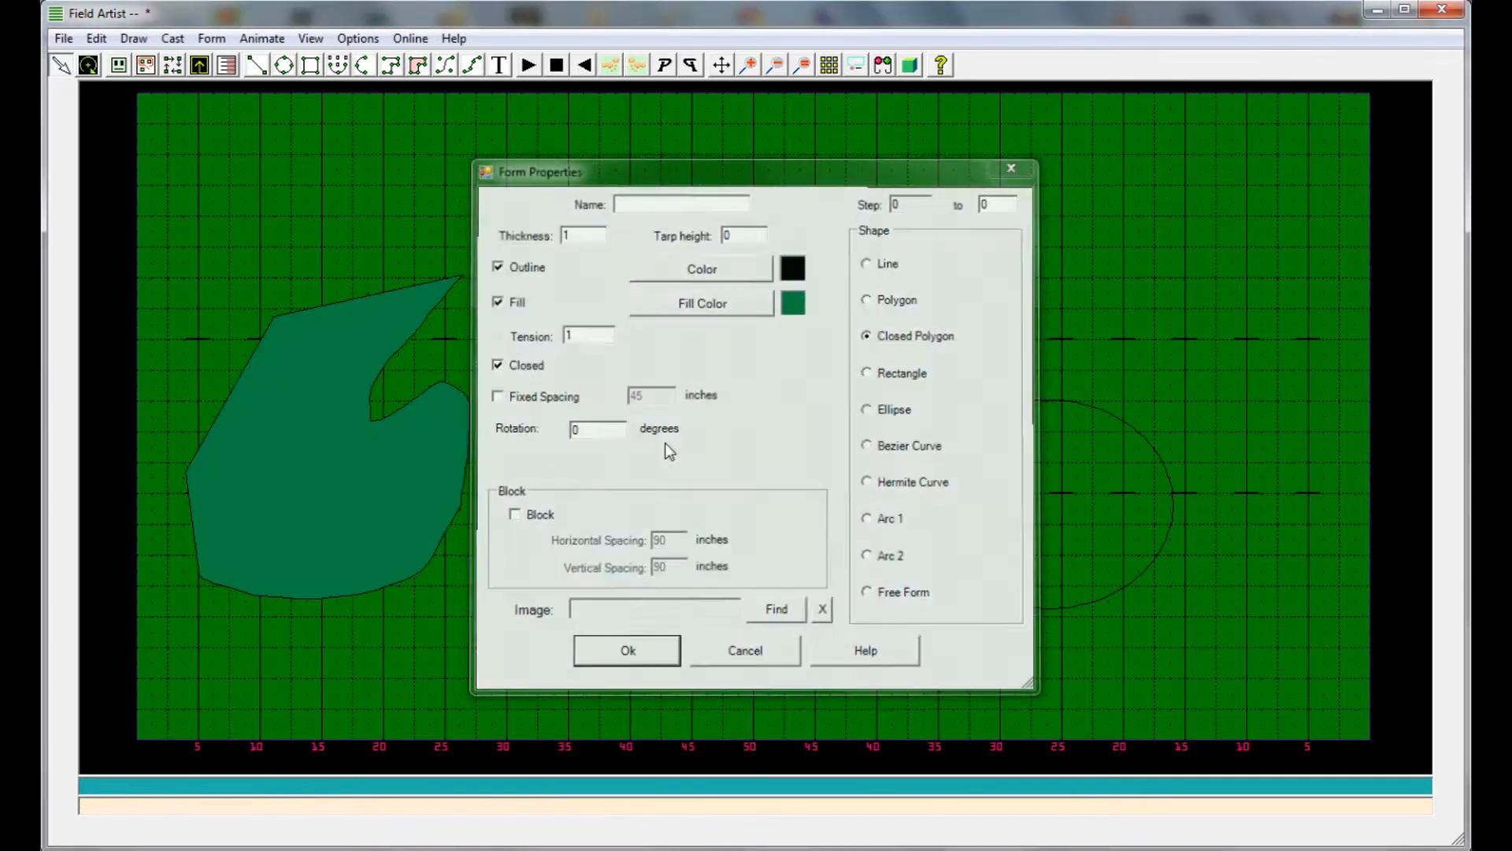
Turn on the rectangle's fill and set its fill color to cyan in the form properties
{"action": "right_click", "coordinate": [692, 386]}
{"action": "left_click", "coordinate": [732, 407]}
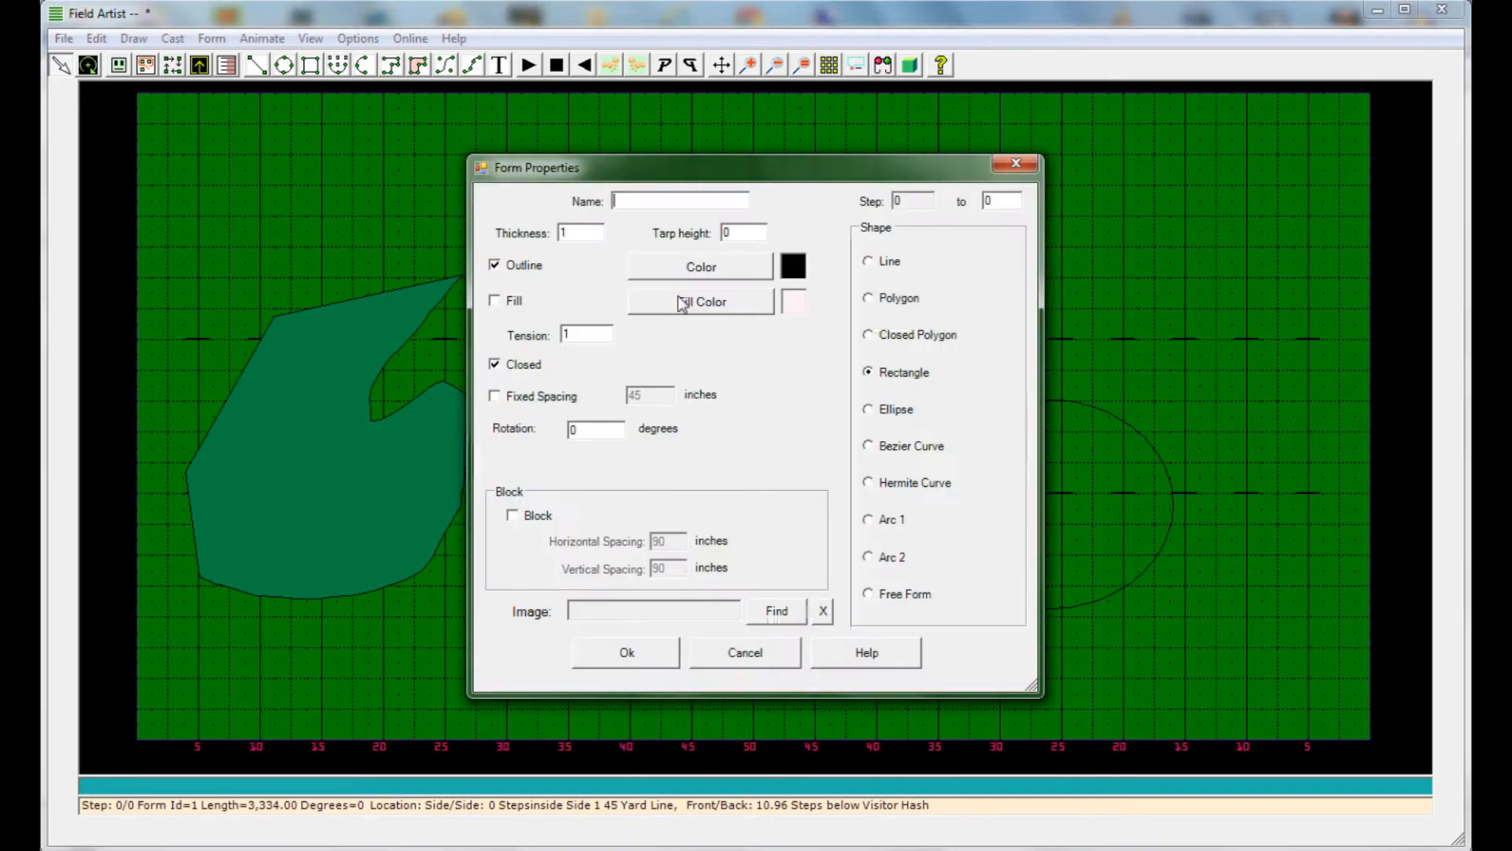
{"action": "left_click", "coordinate": [698, 302]}
{"action": "left_click", "coordinate": [767, 254]}
{"action": "left_click", "coordinate": [684, 479]}
{"action": "left_click", "coordinate": [518, 302]}
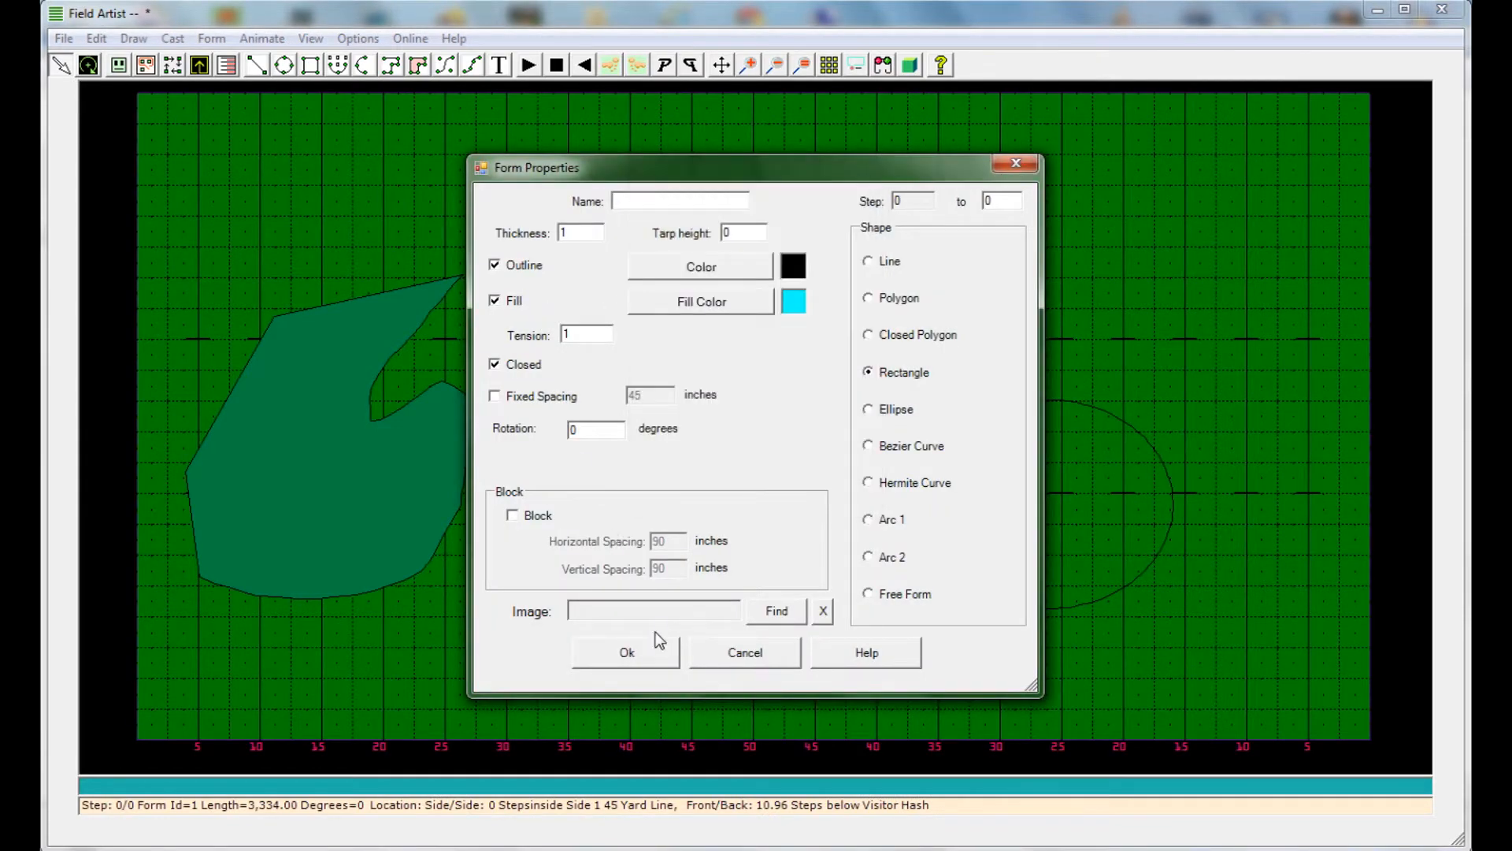
{"action": "left_click", "coordinate": [624, 652]}
Set the ellipse's fill color to black and enable its fill in the form properties
{"action": "right_click", "coordinate": [994, 410]}
{"action": "left_click", "coordinate": [1024, 429]}
{"action": "left_click", "coordinate": [699, 303]}
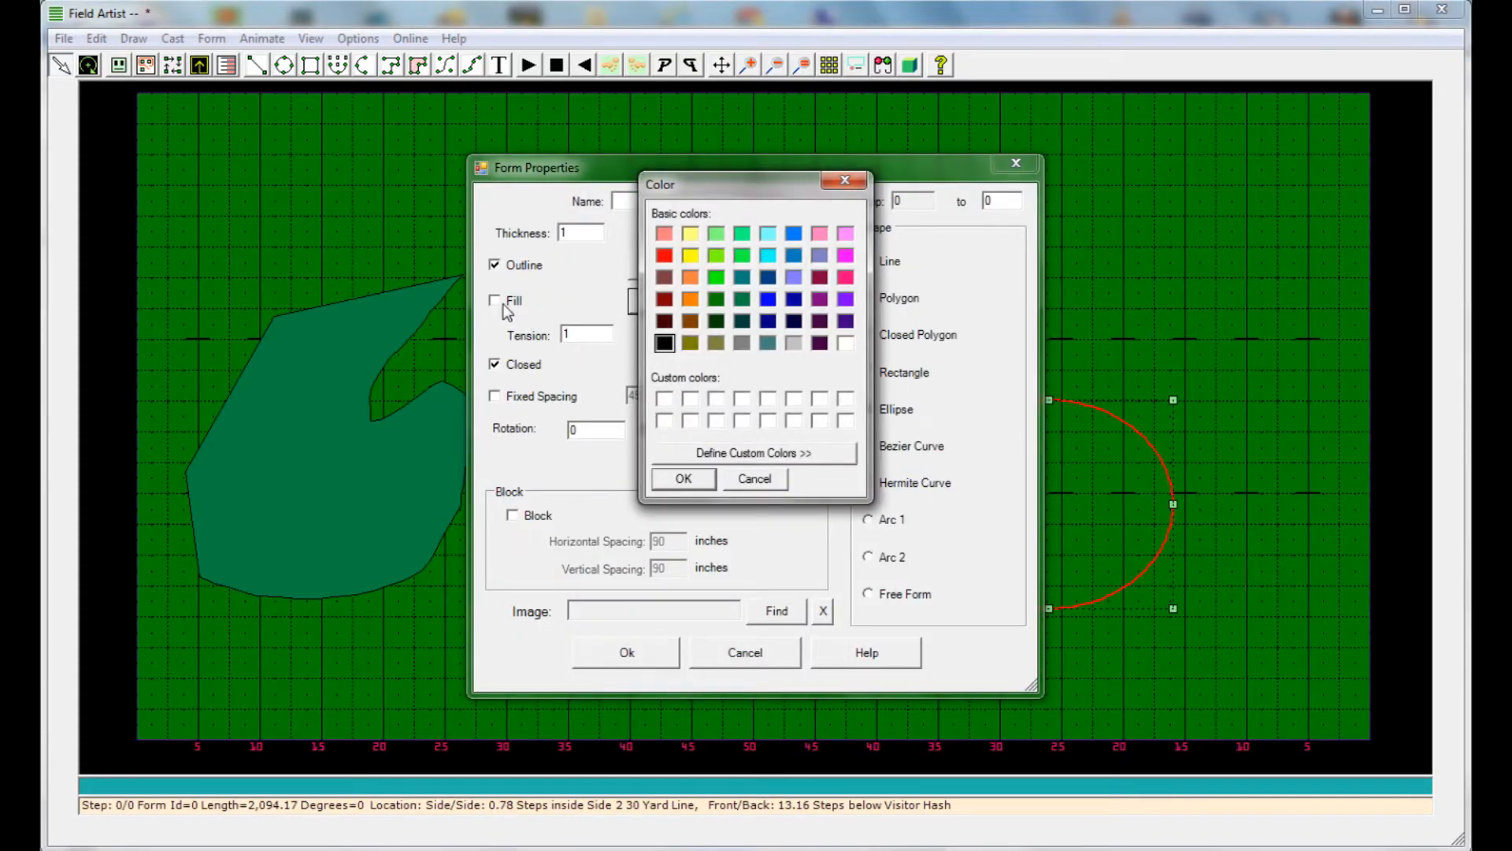
{"action": "left_click", "coordinate": [677, 477]}
{"action": "left_click", "coordinate": [514, 303]}
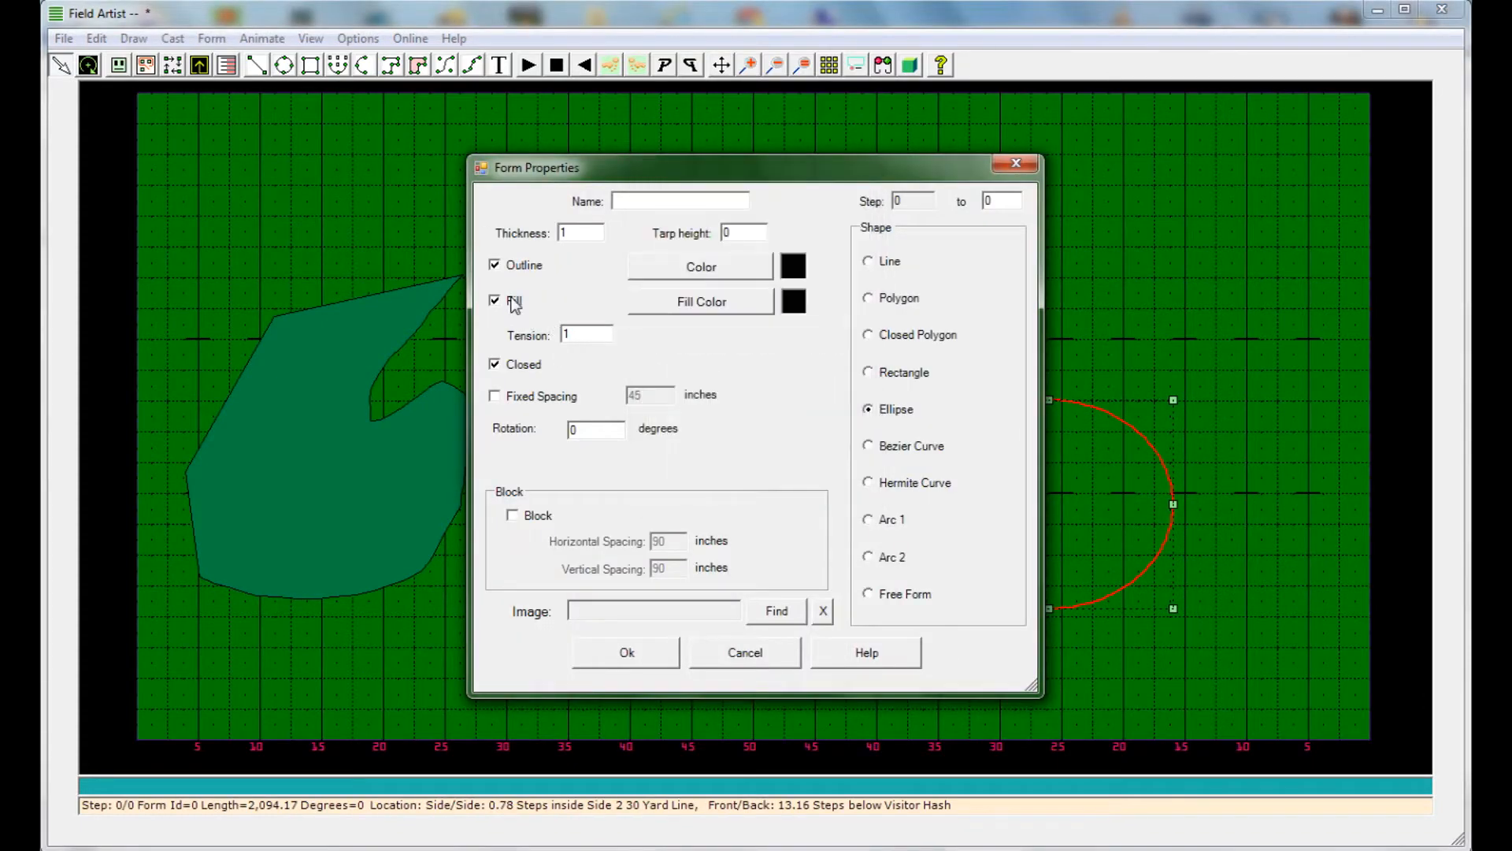
Assign the image abstract-blue from the Arjuna Drill folder to the ellipse and apply its form properties
{"action": "left_click", "coordinate": [778, 612]}
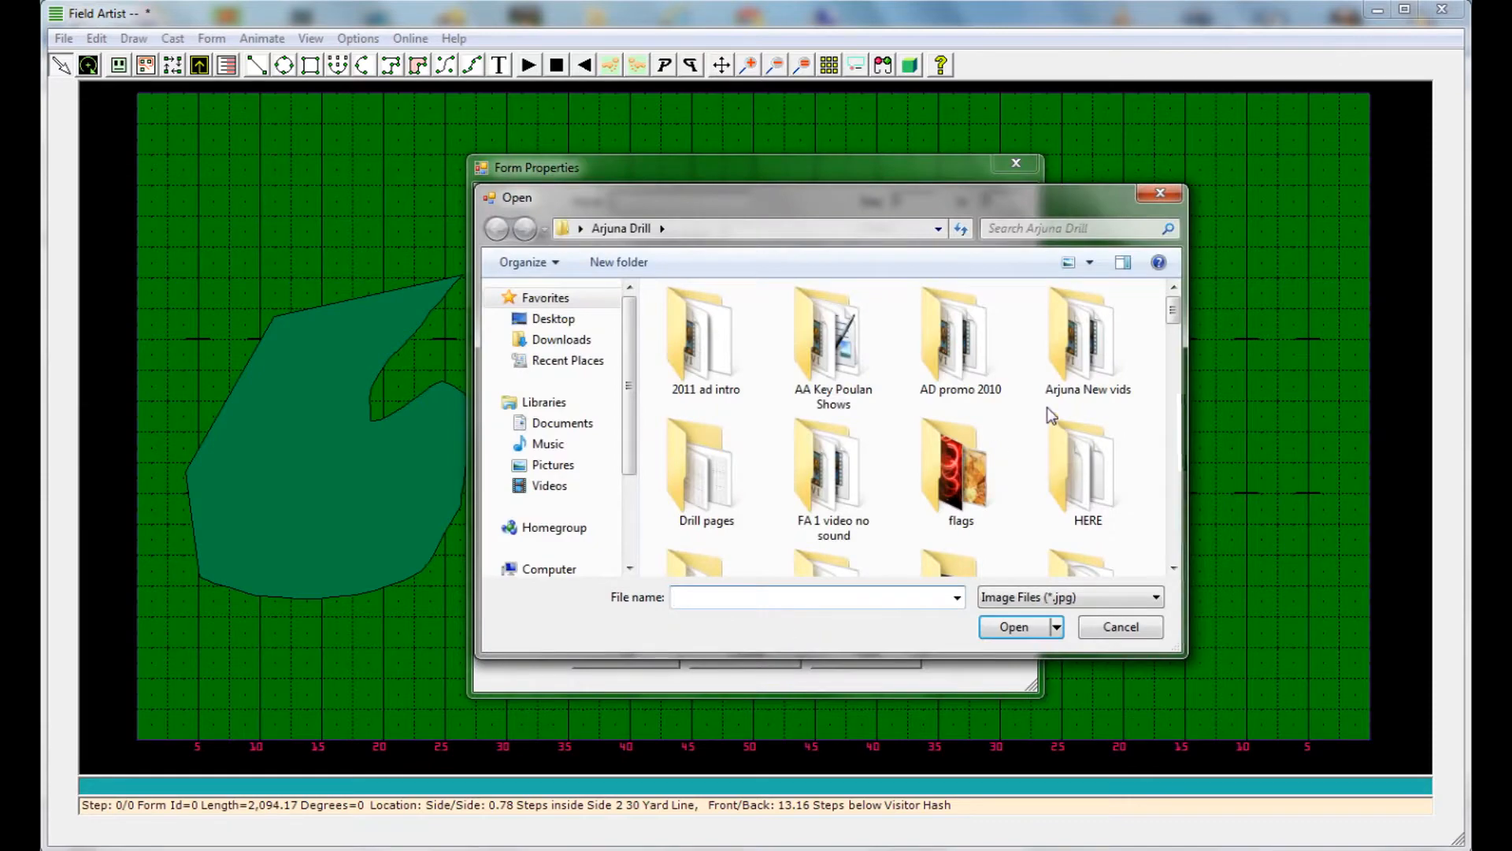
{"action": "scroll", "coordinate": [1164, 326], "scroll_direction": "down", "scroll_amount": 5}
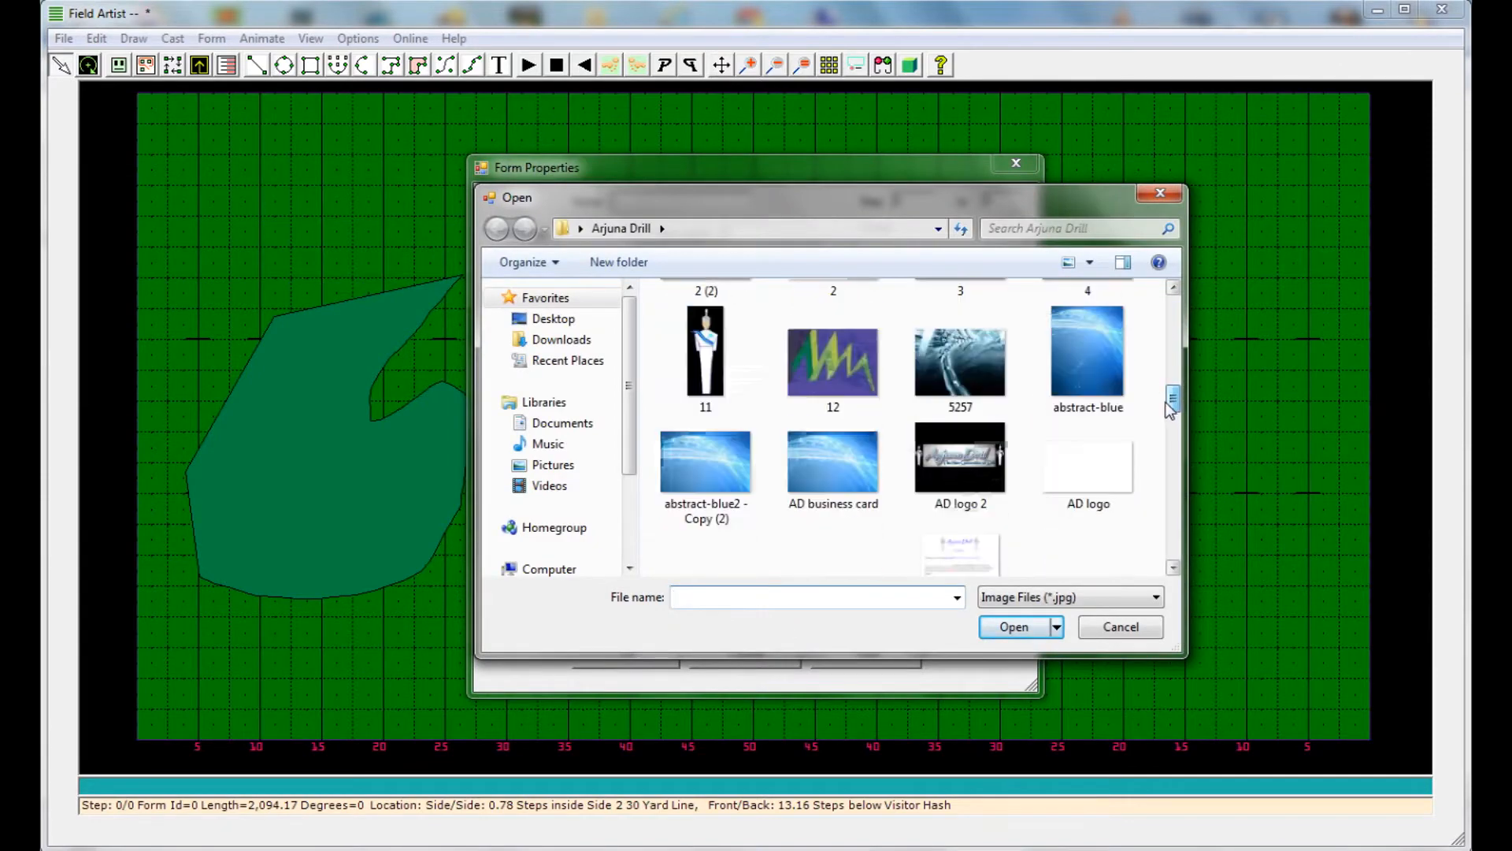
{"action": "left_click", "coordinate": [1099, 389]}
{"action": "left_click", "coordinate": [1012, 627]}
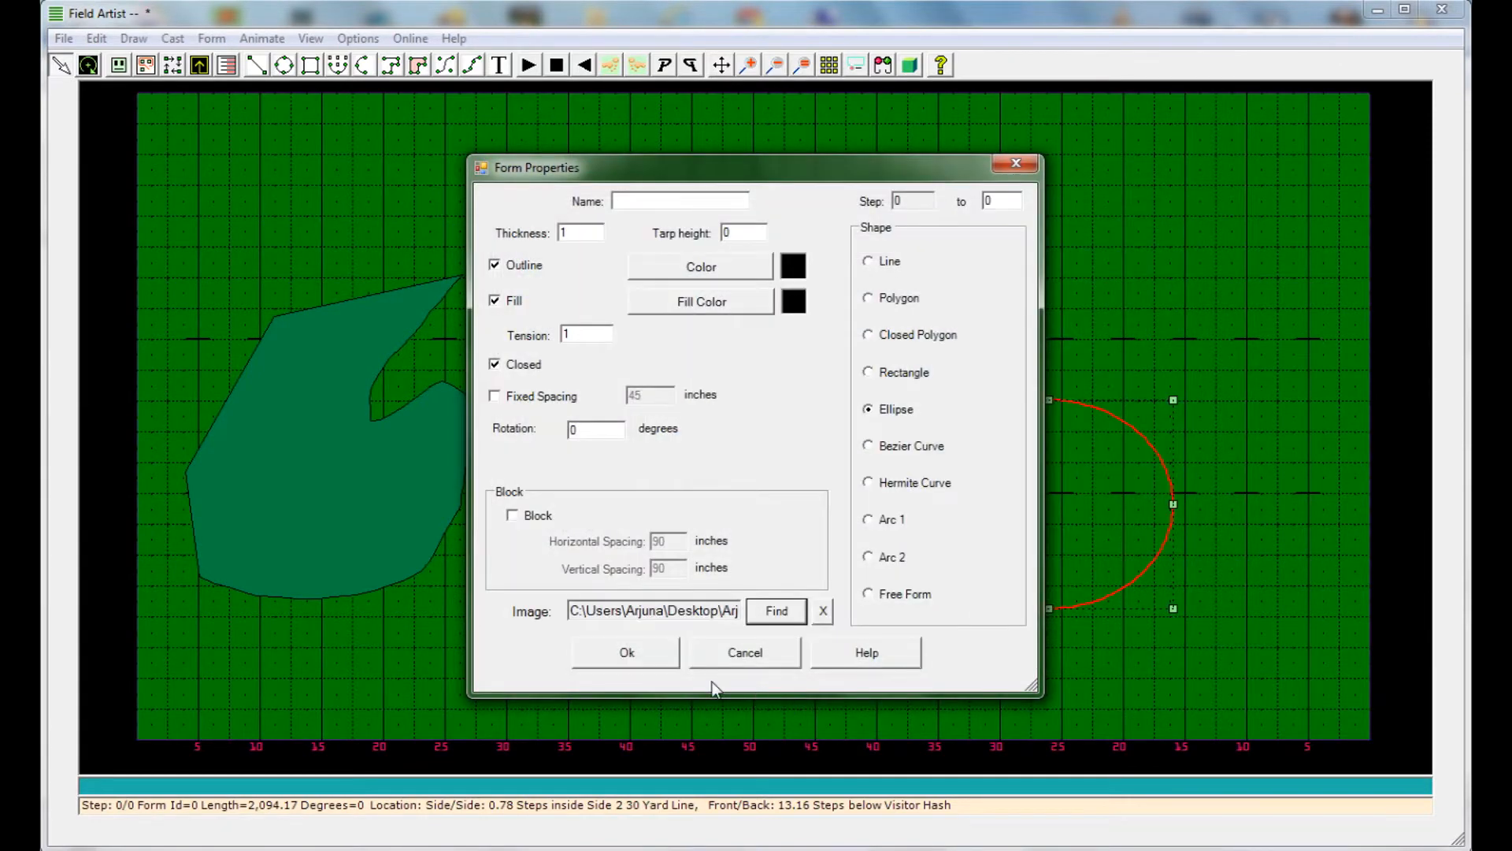
{"action": "left_click", "coordinate": [627, 647]}
Assign the image AD logo 2 to the cyan rectangle through its form properties
{"action": "right_click", "coordinate": [708, 400]}
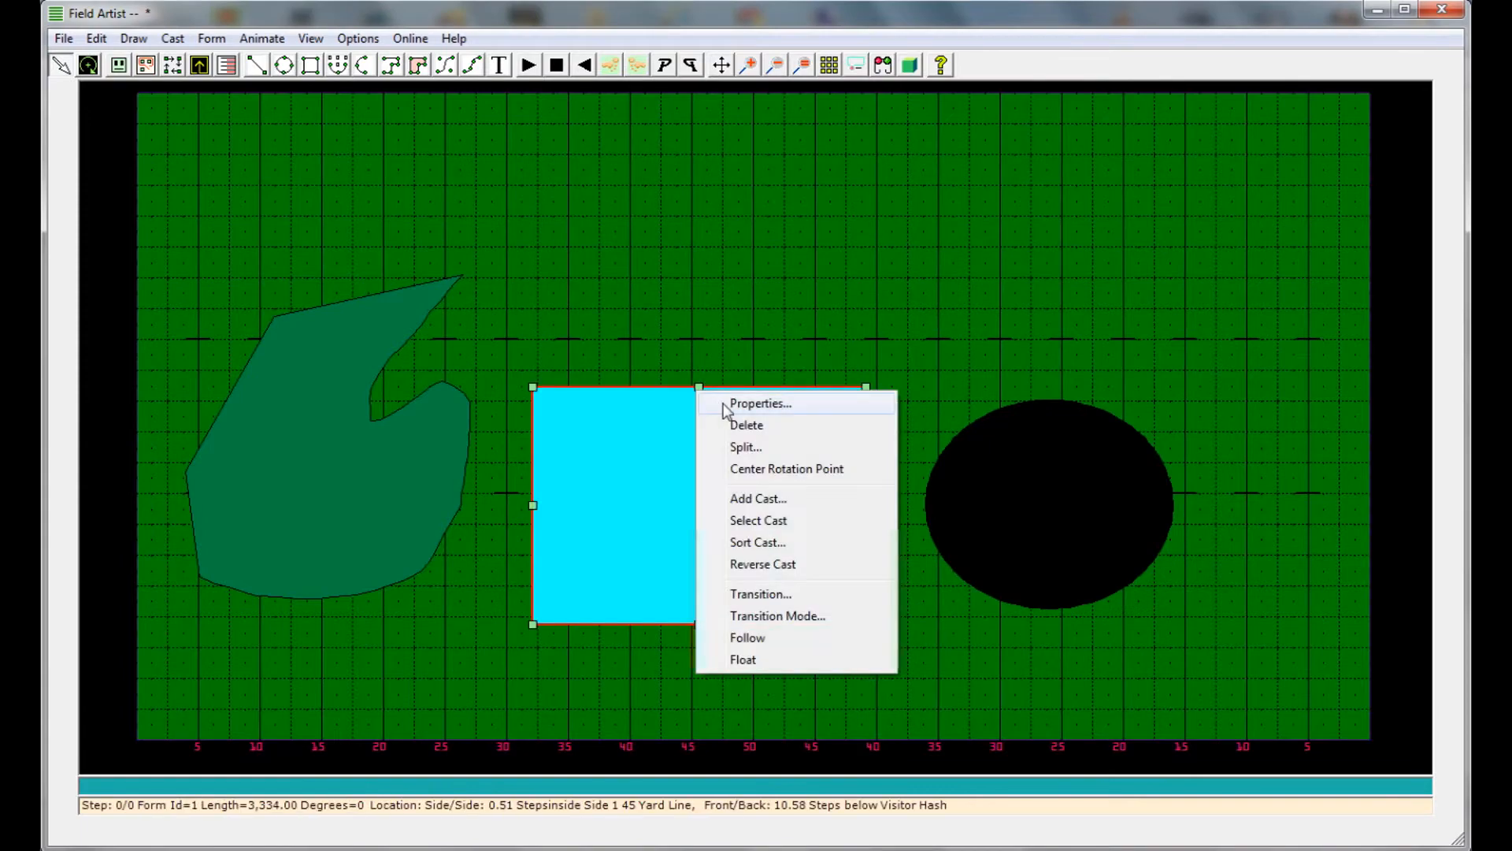
{"action": "left_click", "coordinate": [723, 403]}
{"action": "left_click", "coordinate": [773, 611]}
{"action": "left_click_drag", "start_coordinate": [1174, 314], "coordinate": [1179, 418]}
{"action": "left_click", "coordinate": [960, 358]}
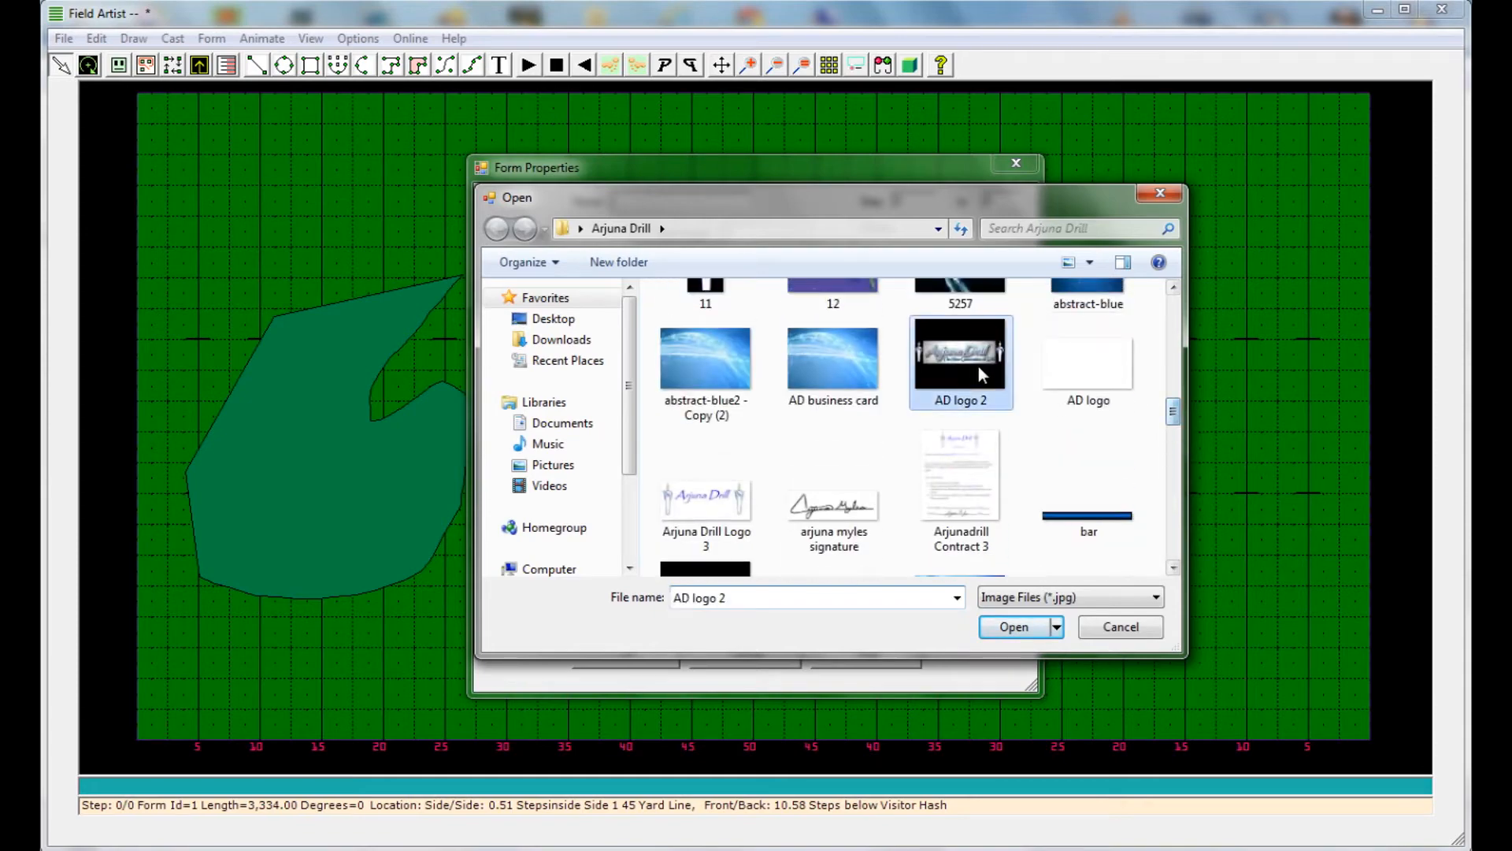
{"action": "left_click", "coordinate": [1030, 615]}
{"action": "left_click", "coordinate": [629, 655]}
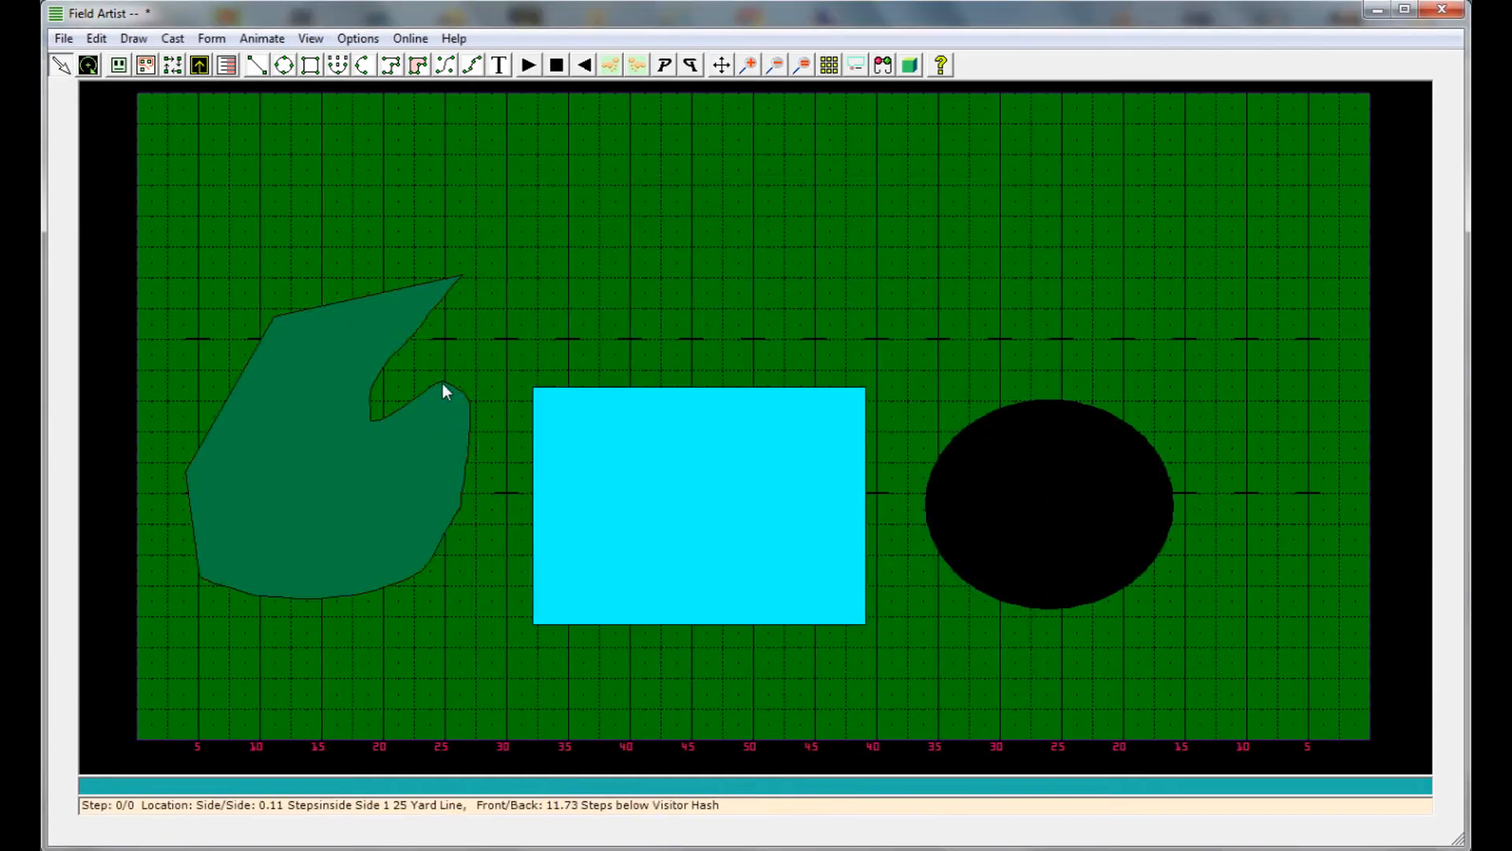
Assign the image 5257 to the green closed polygon through its form properties
{"action": "right_click", "coordinate": [442, 383]}
{"action": "right_click", "coordinate": [360, 295]}
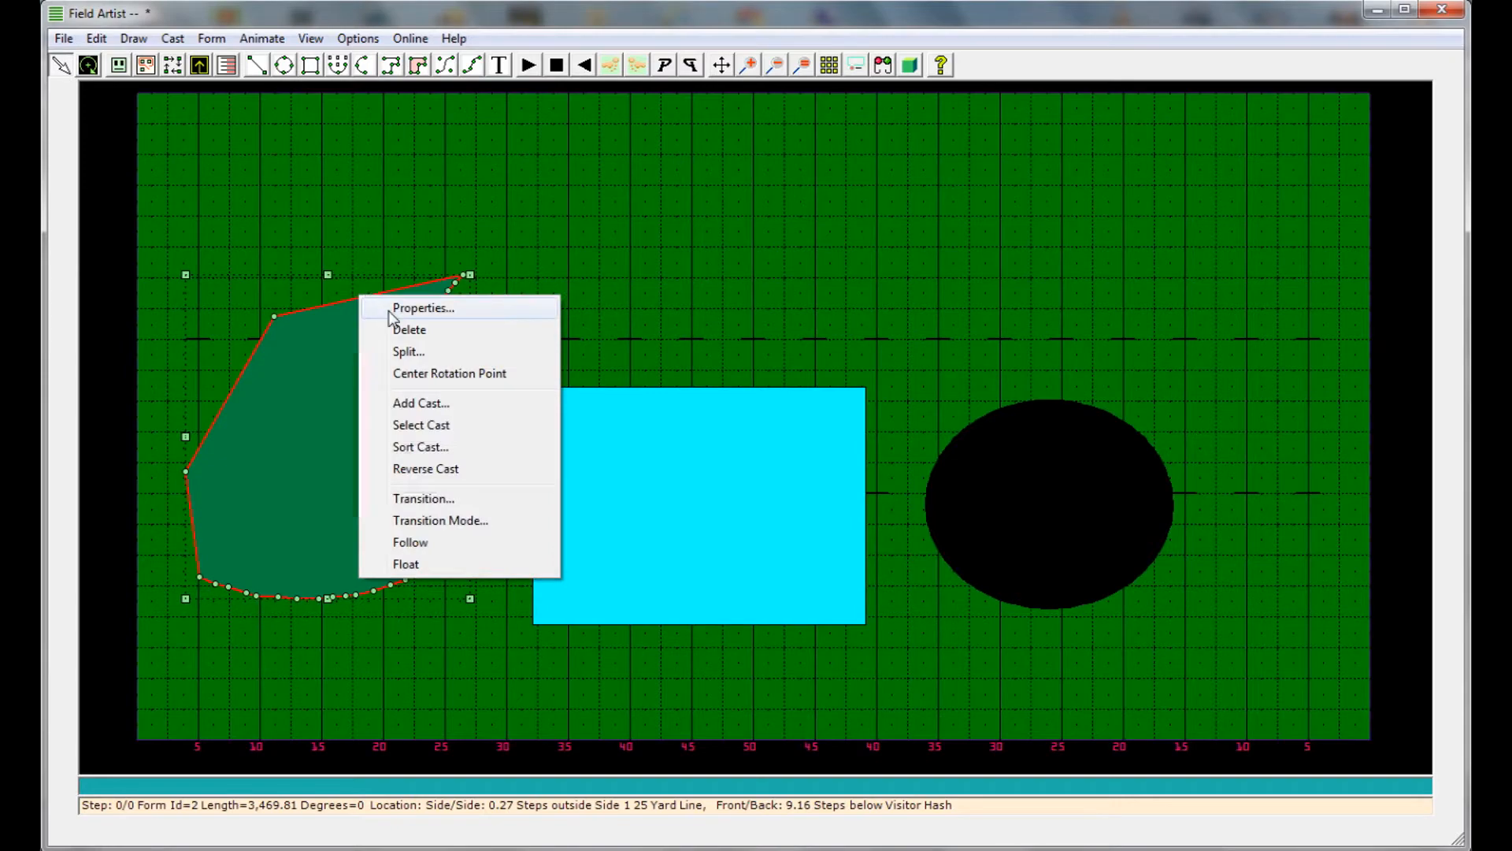
{"action": "left_click", "coordinate": [394, 307]}
{"action": "left_click", "coordinate": [777, 610]}
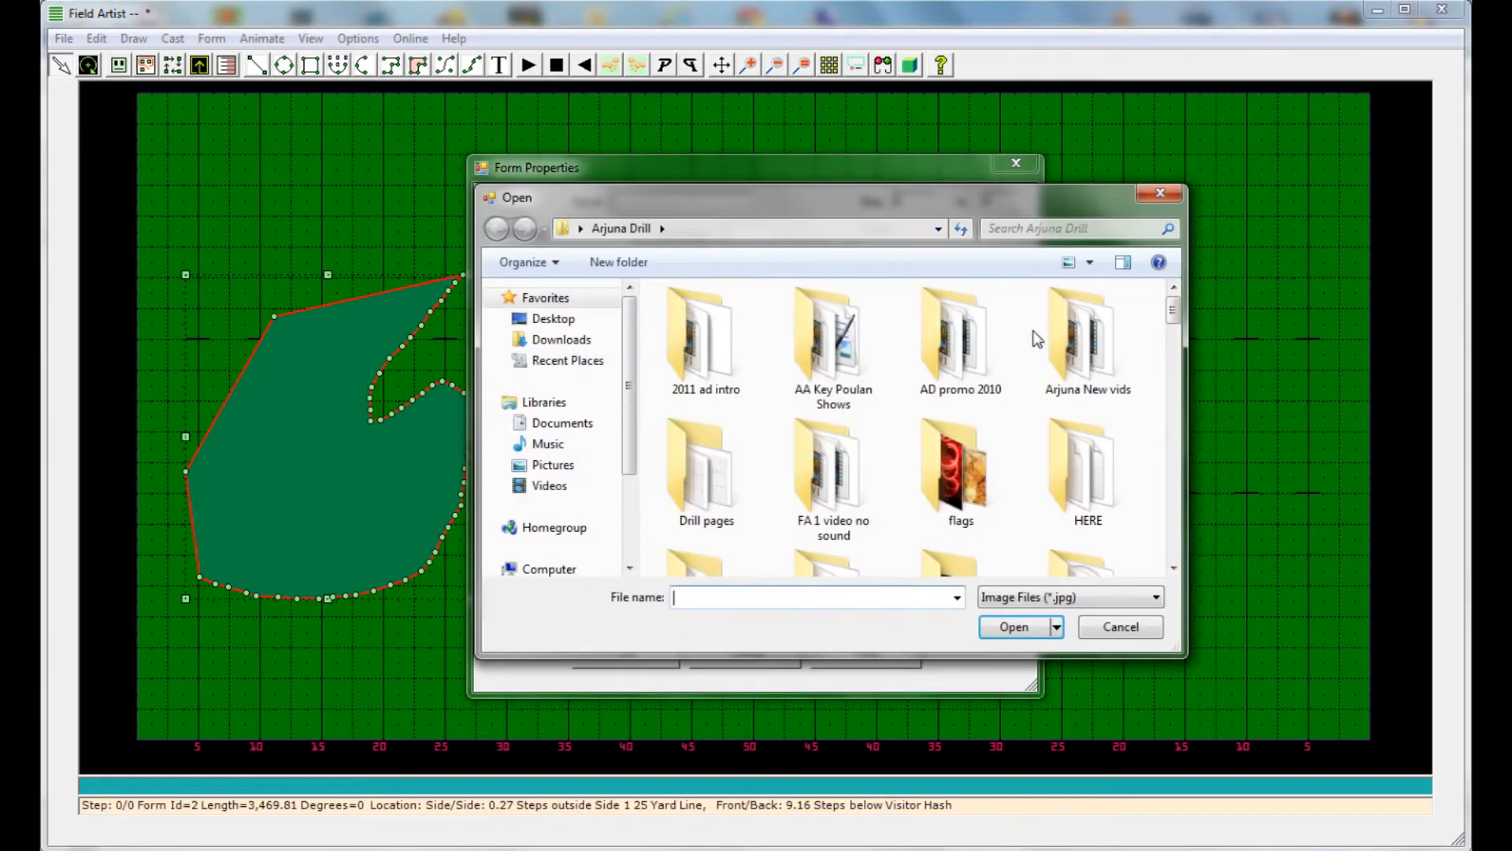
{"action": "left_click_drag", "start_coordinate": [1175, 314], "coordinate": [1173, 389]}
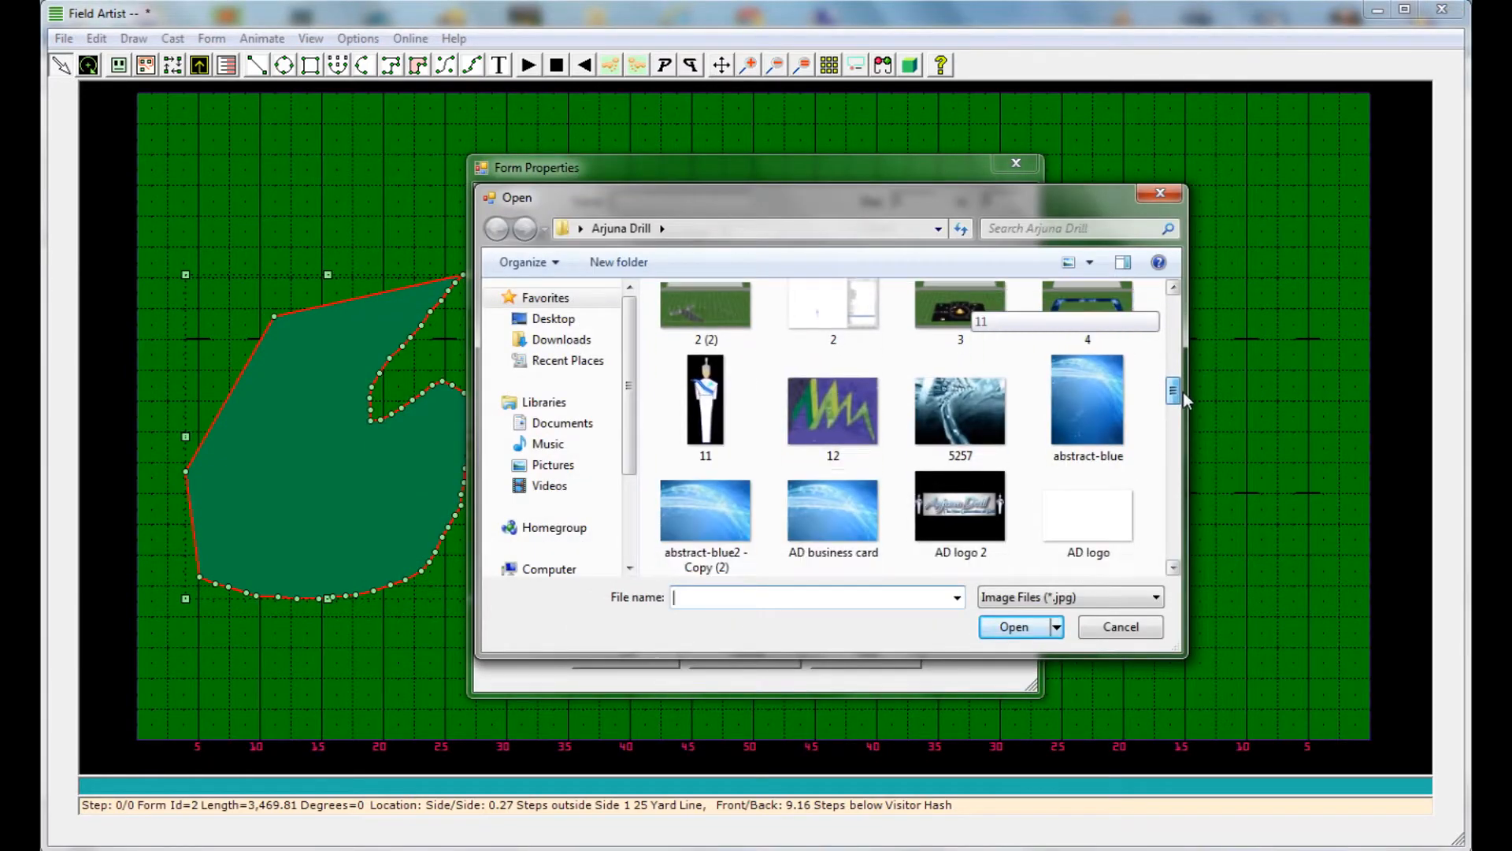
{"action": "left_click", "coordinate": [969, 426]}
{"action": "left_click", "coordinate": [1013, 626]}
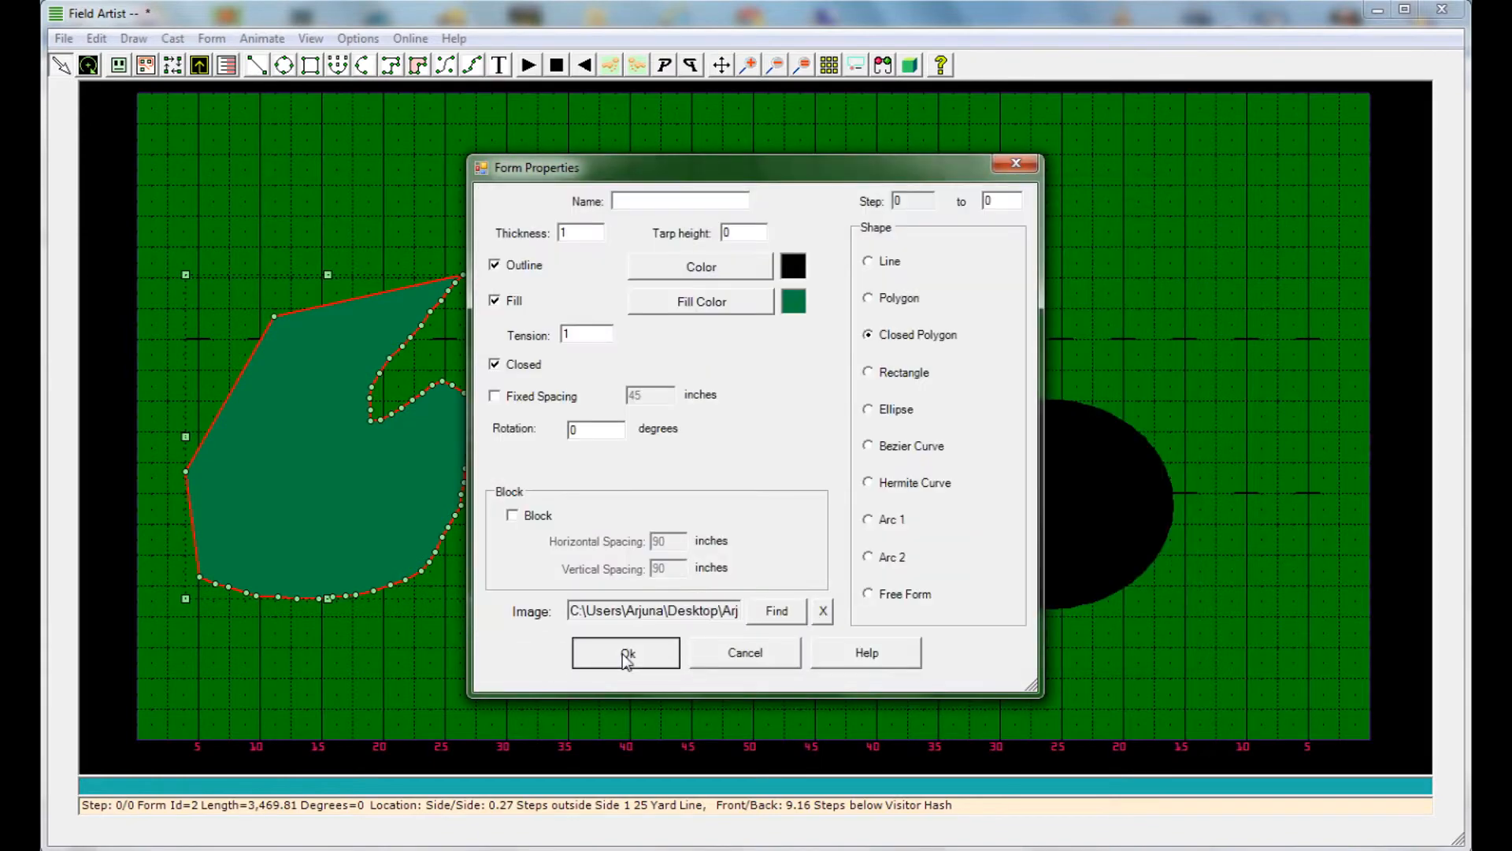
{"action": "left_click", "coordinate": [626, 656]}
Draw a nearly horizontal line about 797 long above the rectangle and add 17 cast members to it
{"action": "left_click", "coordinate": [256, 65]}
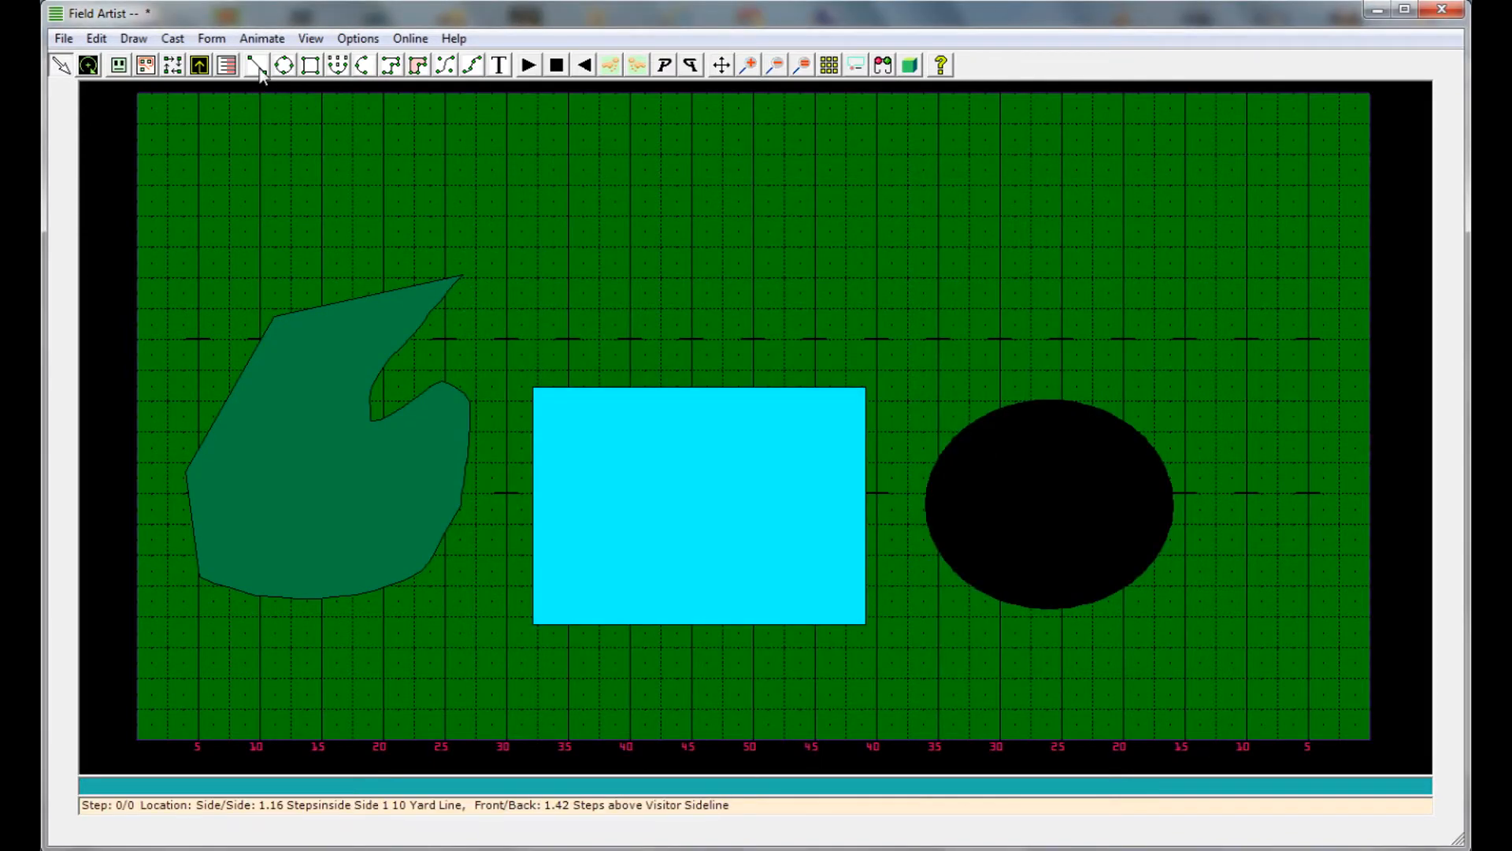
{"action": "left_click_drag", "start_coordinate": [564, 293], "coordinate": [835, 309]}
{"action": "right_click", "coordinate": [690, 300]}
{"action": "left_click", "coordinate": [761, 411]}
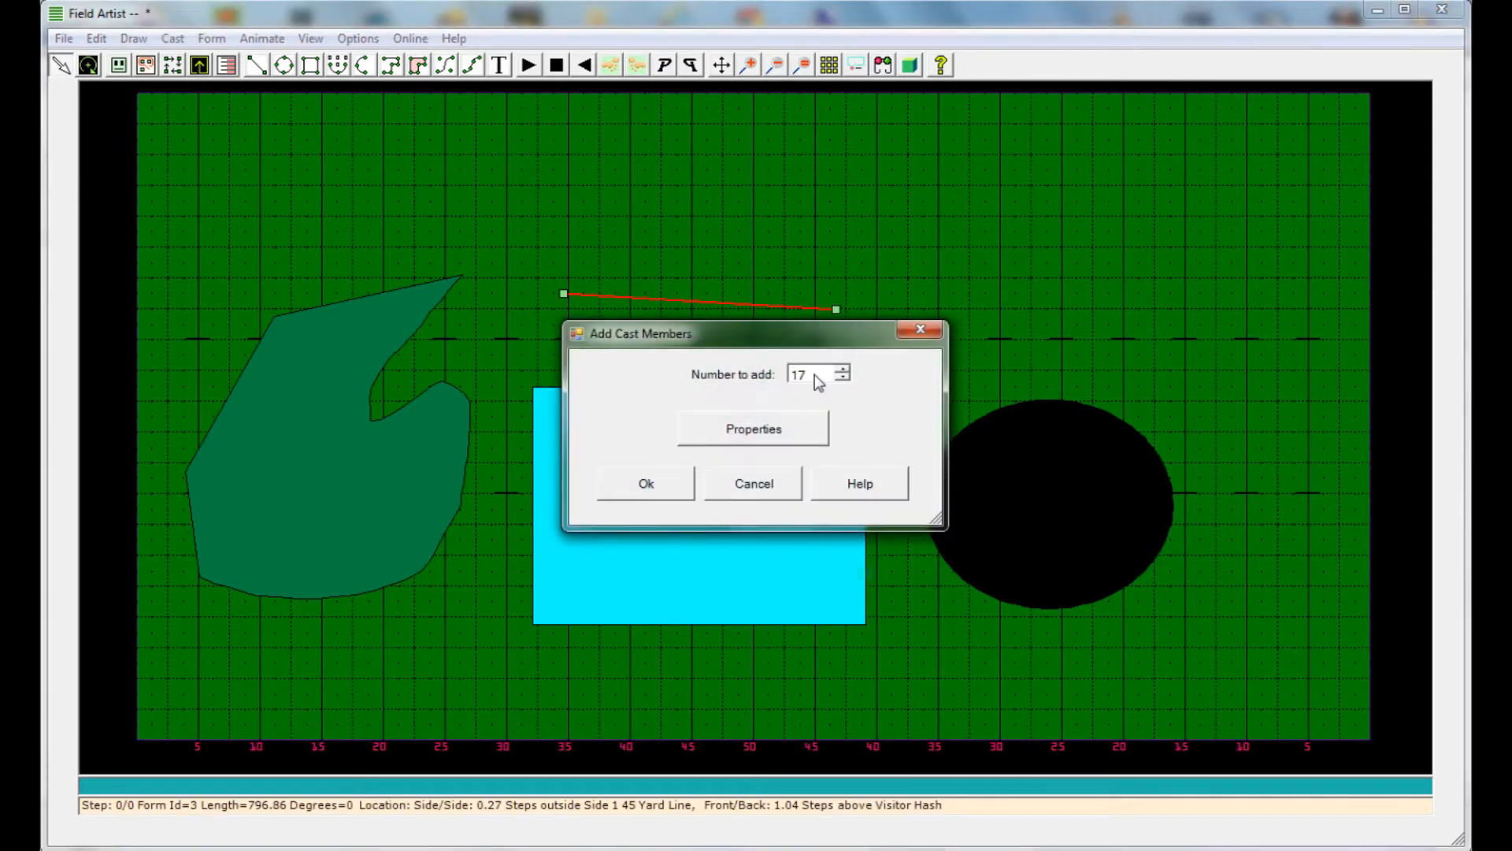
{"action": "left_click", "coordinate": [675, 483]}
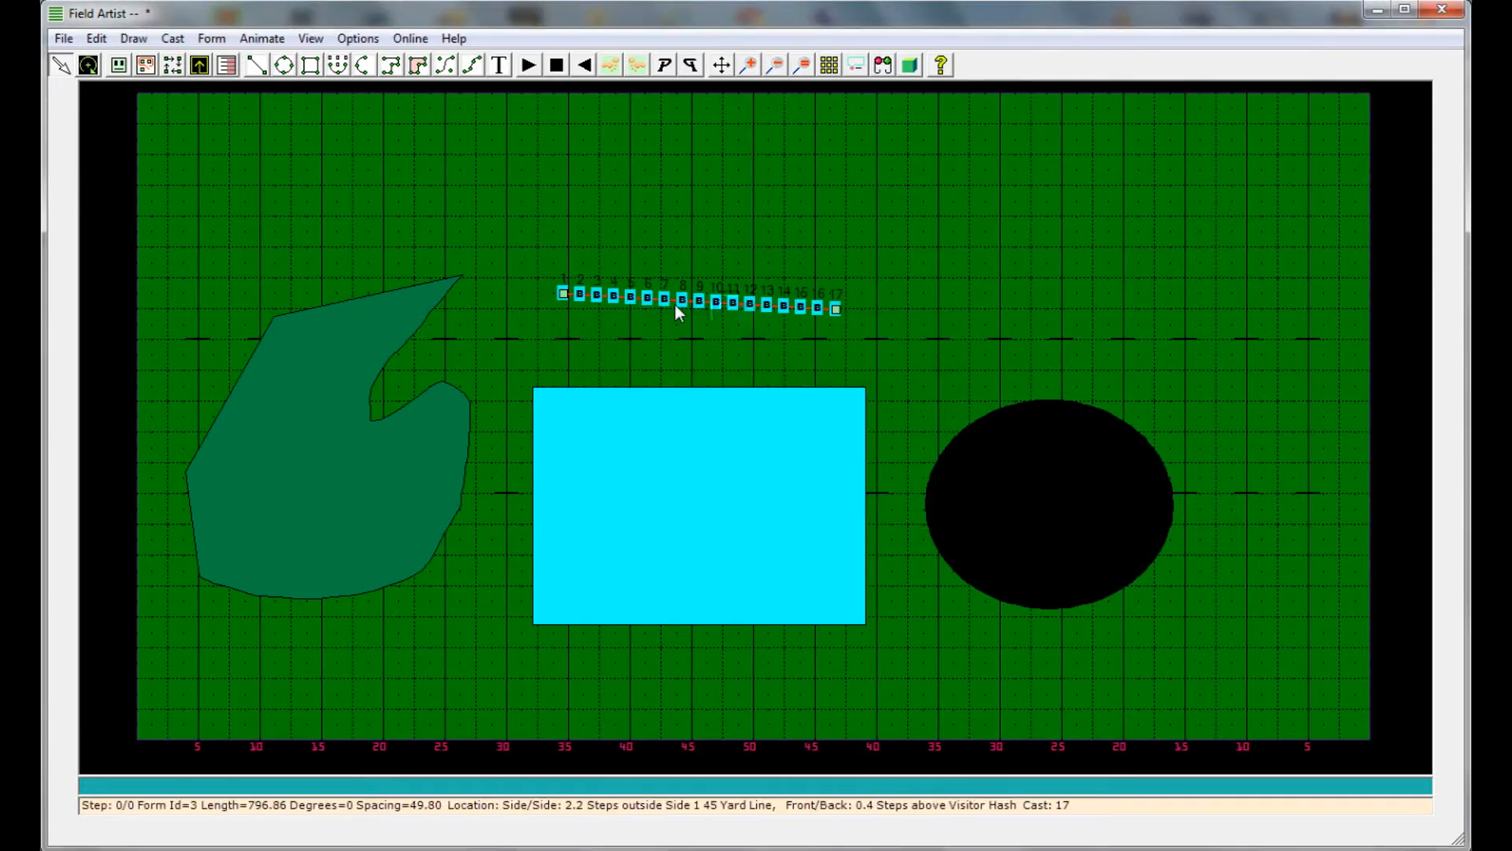
Move and stretch the cast line to about 2,295 long, level along the home hash across all three shapes
{"action": "left_click_drag", "start_coordinate": [674, 306], "coordinate": [403, 495]}
{"action": "left_click_drag", "start_coordinate": [563, 494], "coordinate": [1063, 494]}
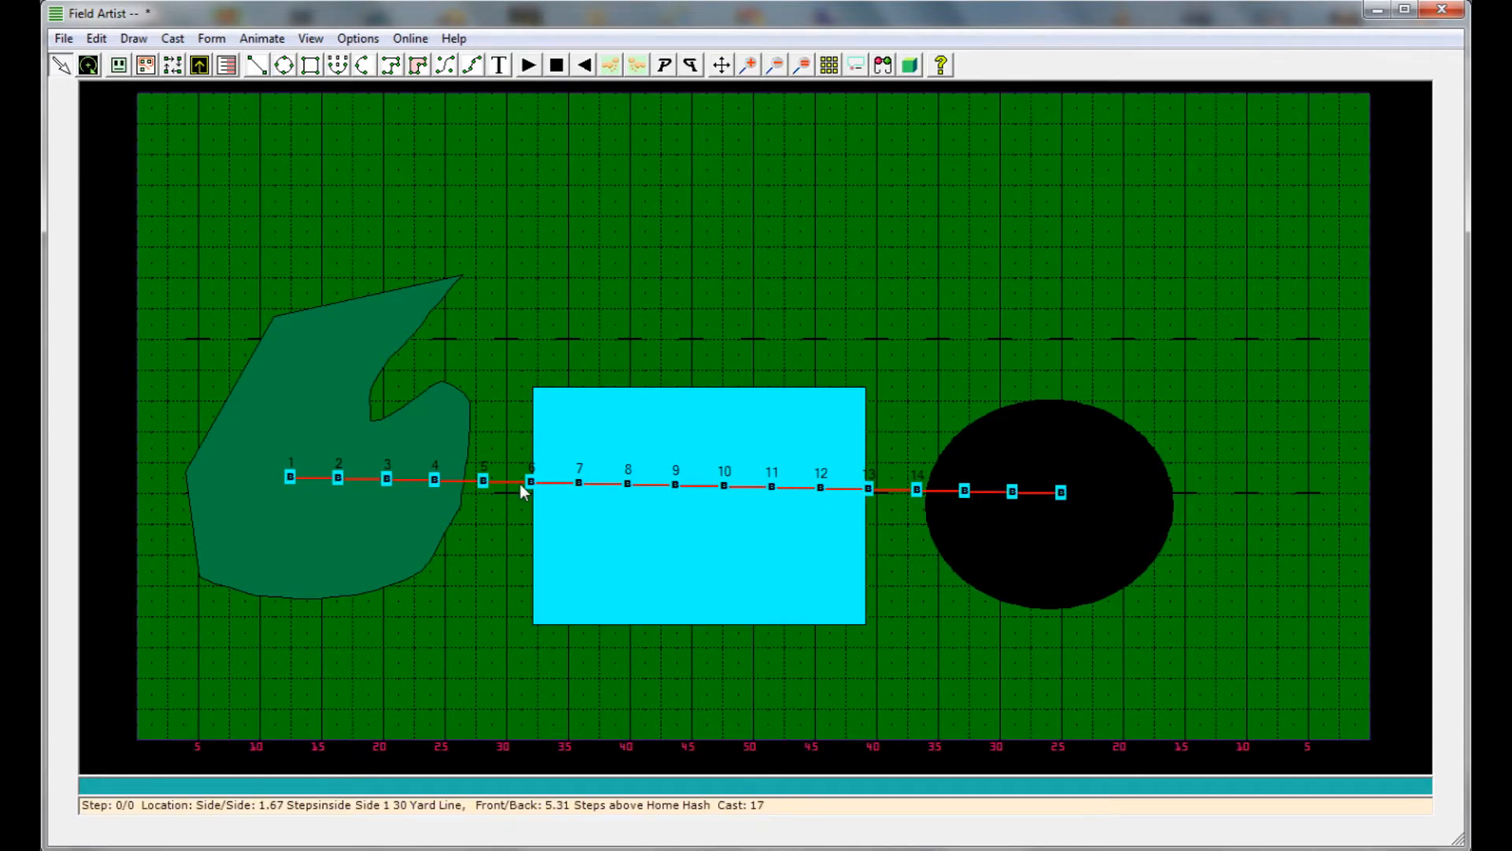
{"action": "left_click_drag", "start_coordinate": [292, 481], "coordinate": [291, 478]}
{"action": "left_click_drag", "start_coordinate": [1066, 496], "coordinate": [1098, 493]}
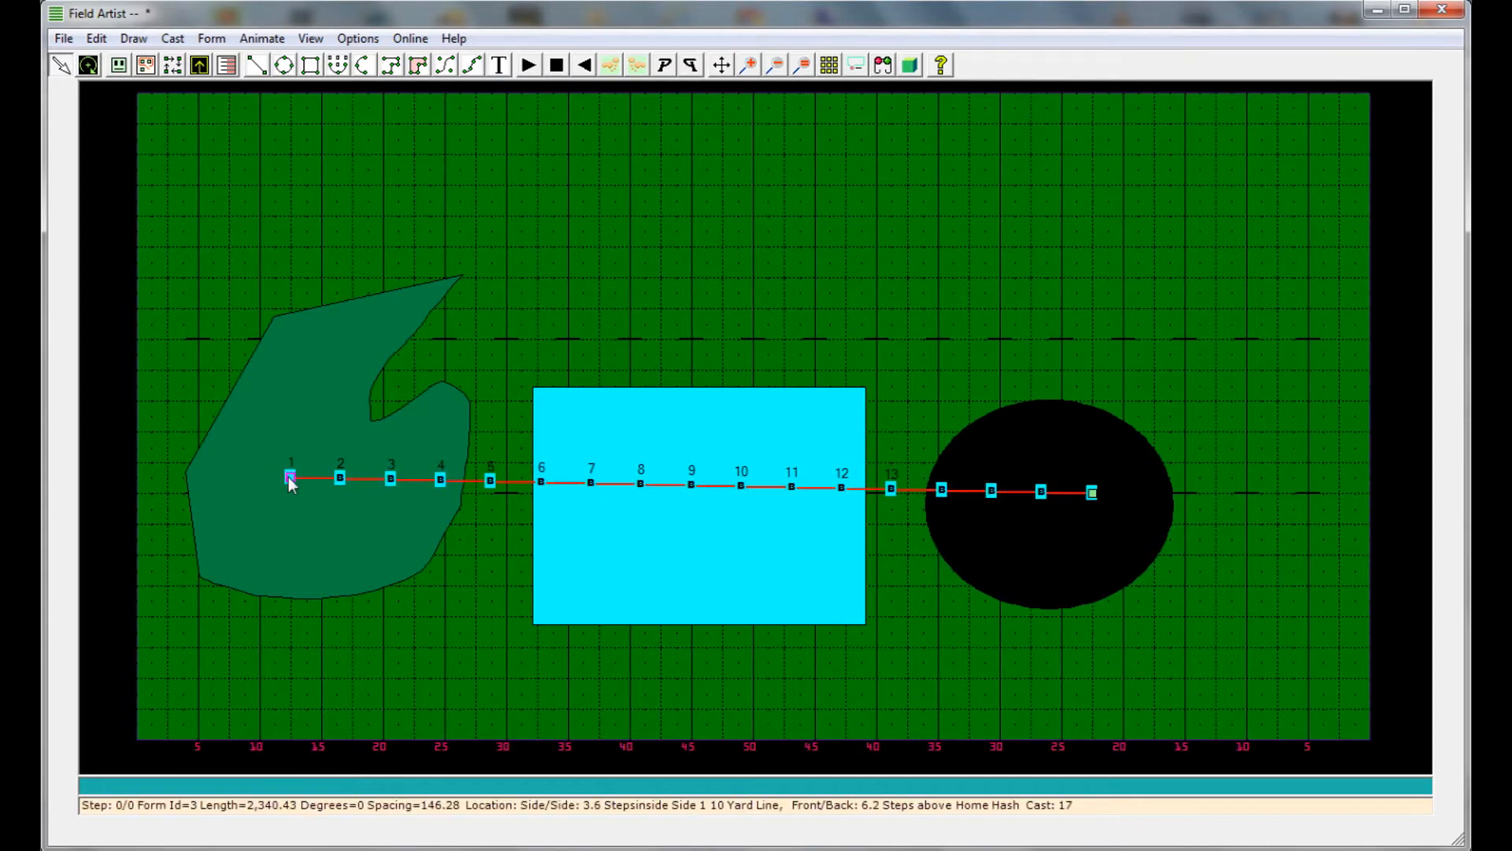
{"action": "left_click_drag", "start_coordinate": [291, 478], "coordinate": [307, 493]}
{"action": "left_click", "coordinate": [561, 283]}
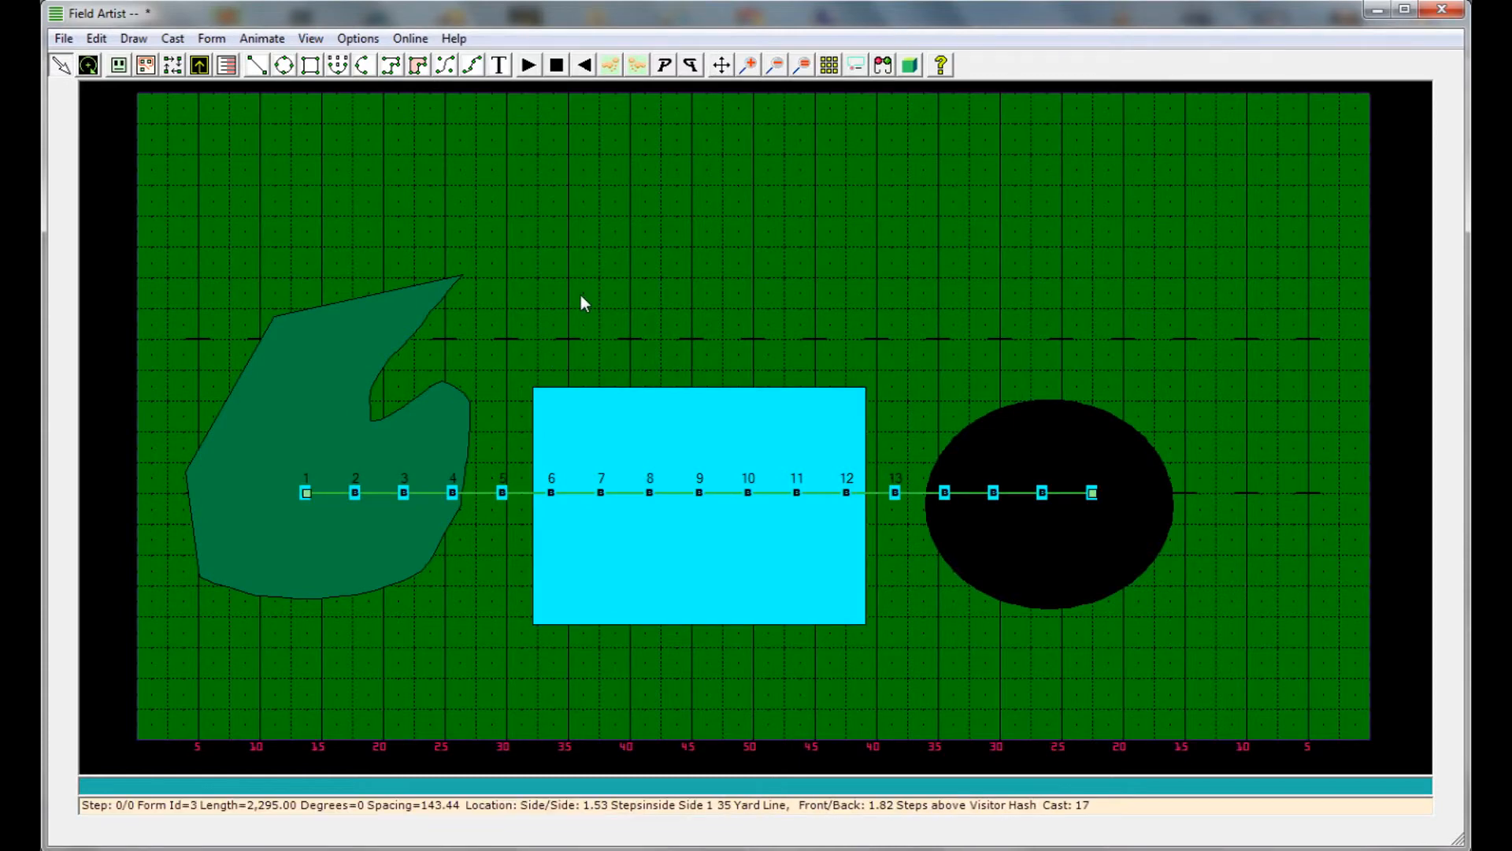
{"action": "left_click", "coordinate": [580, 300]}
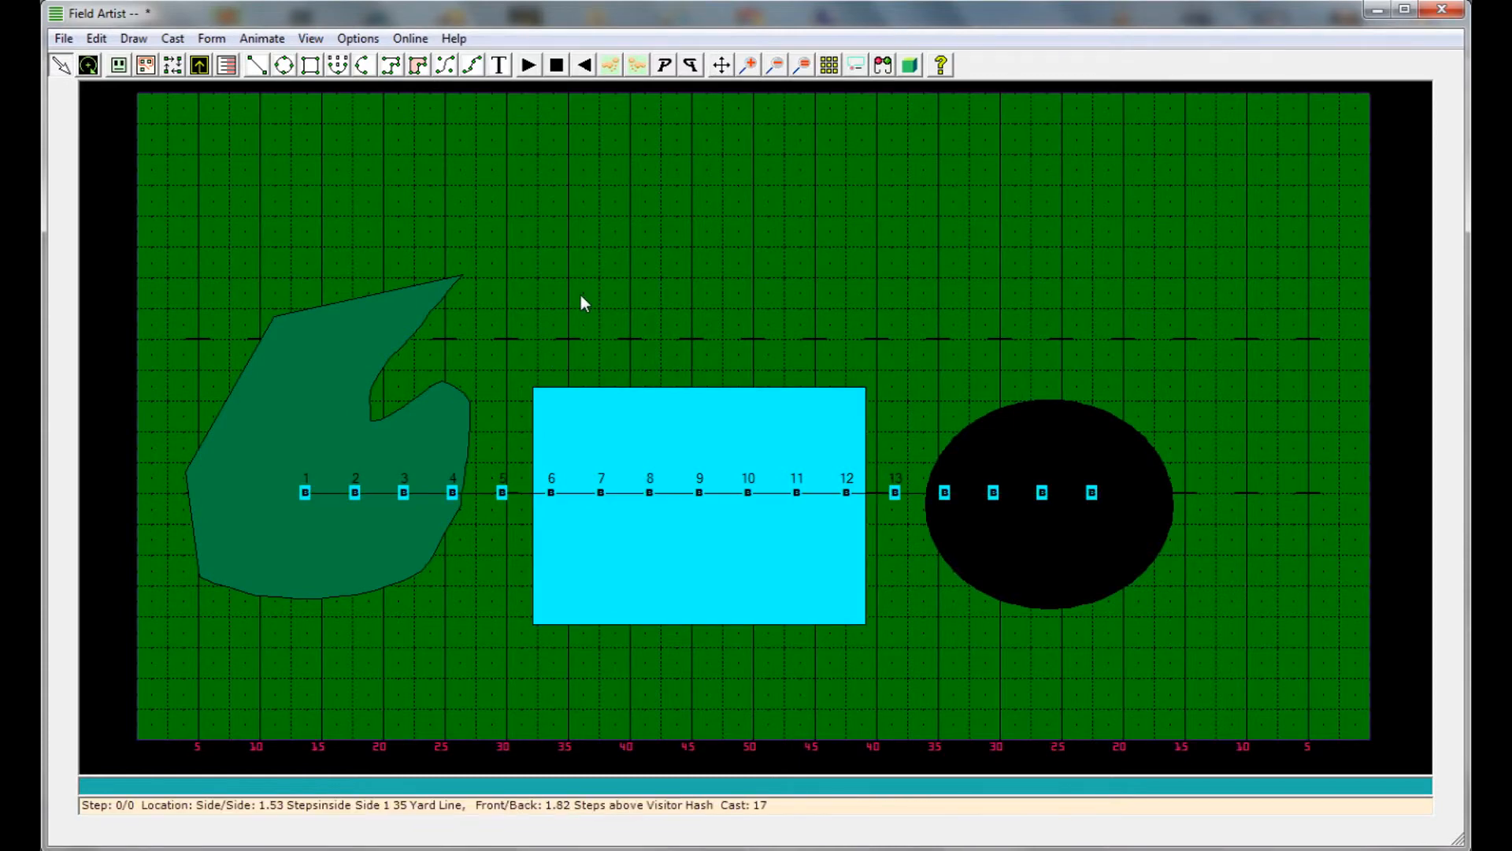
Inspect the image-filled shapes and cast in the 3D stadium view from a higher, closer angle, then return to the flat field view
{"action": "left_click", "coordinate": [884, 65]}
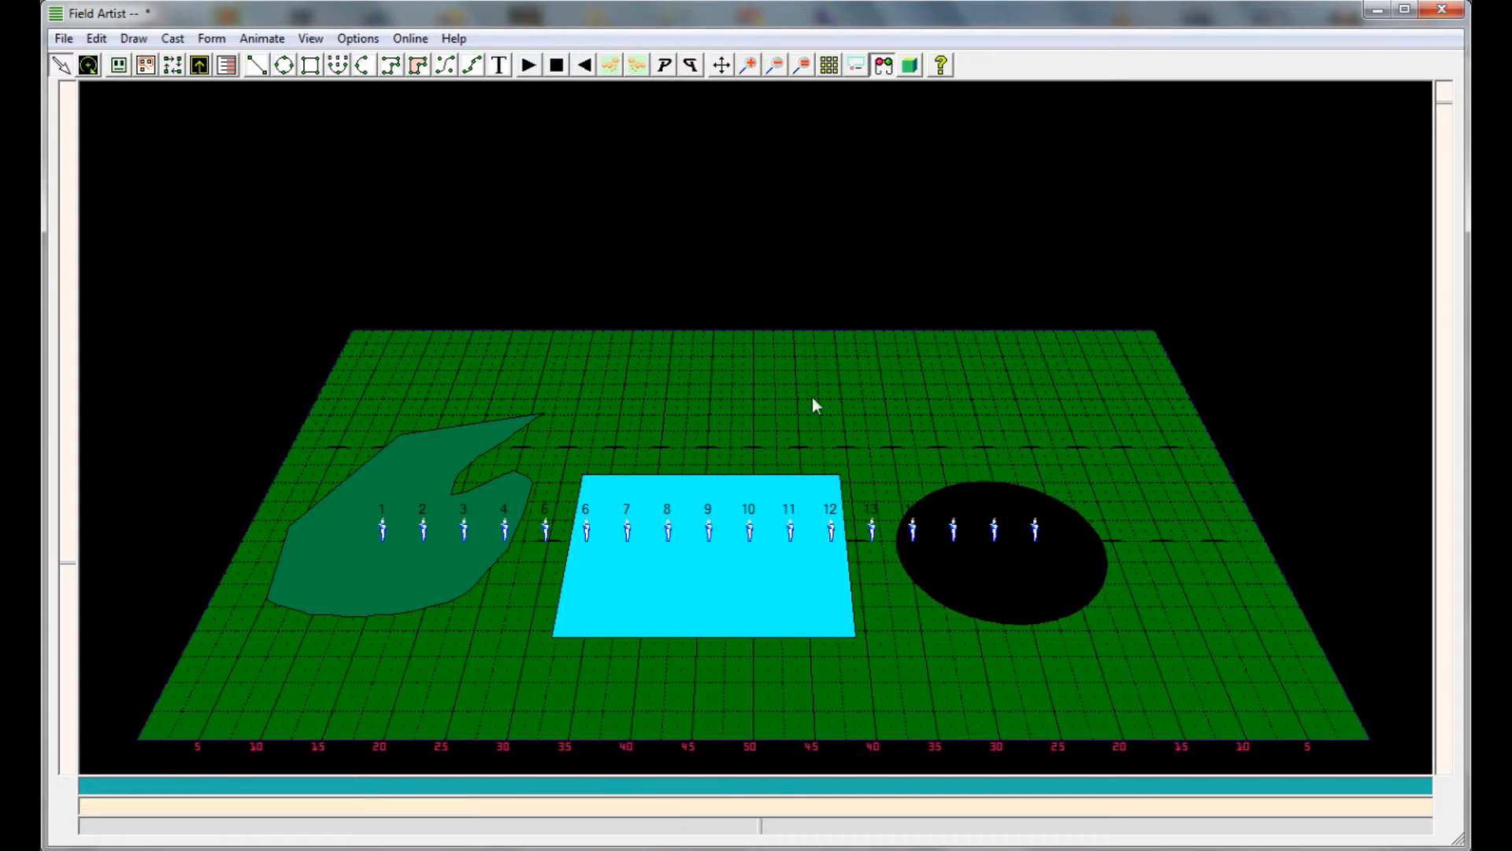
{"action": "left_click", "coordinate": [912, 66]}
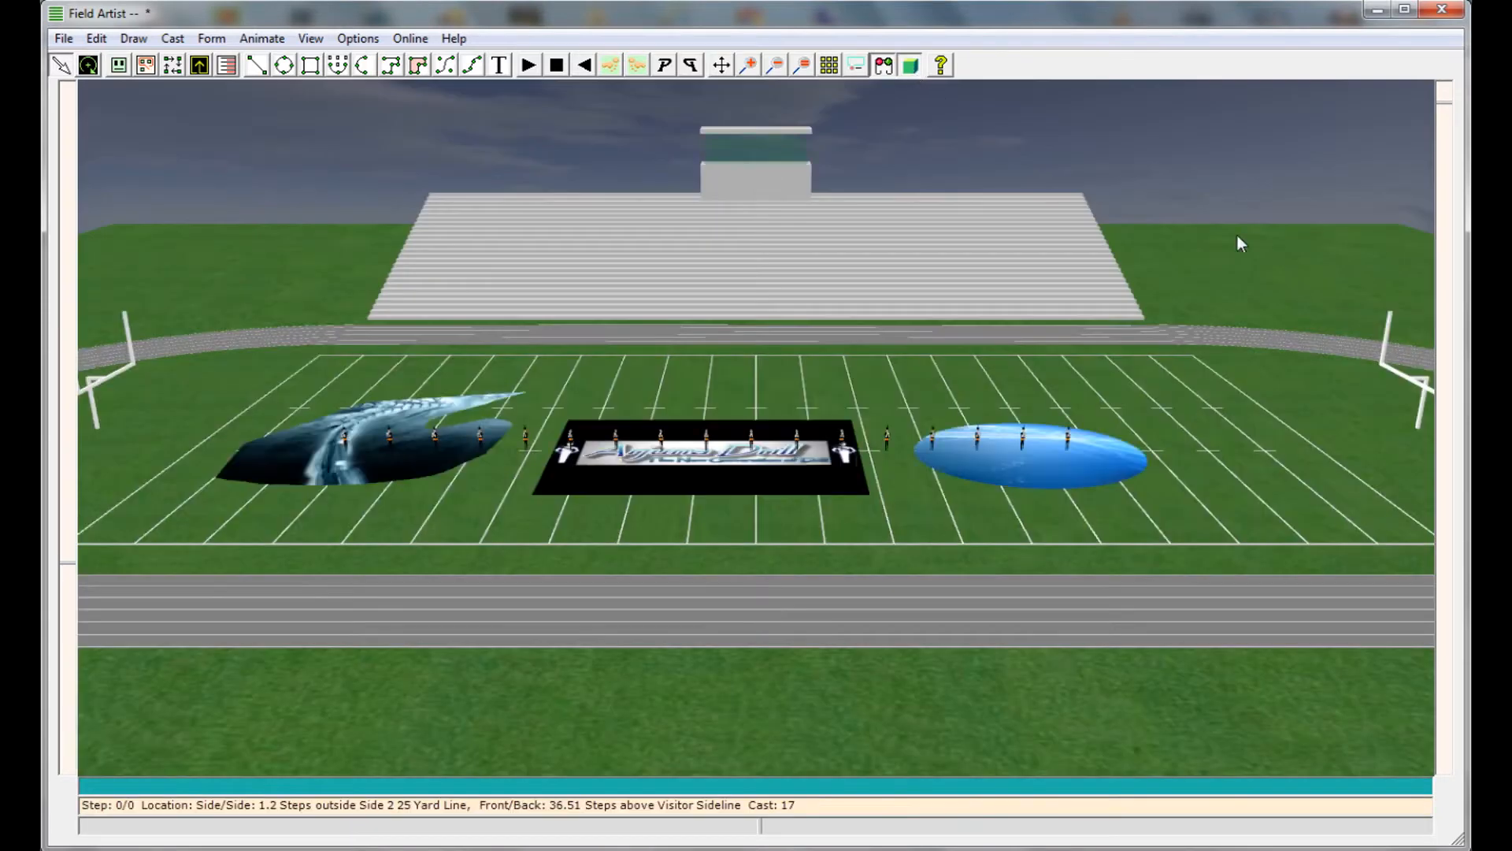
{"action": "left_click_drag", "start_coordinate": [1445, 146], "coordinate": [1444, 83]}
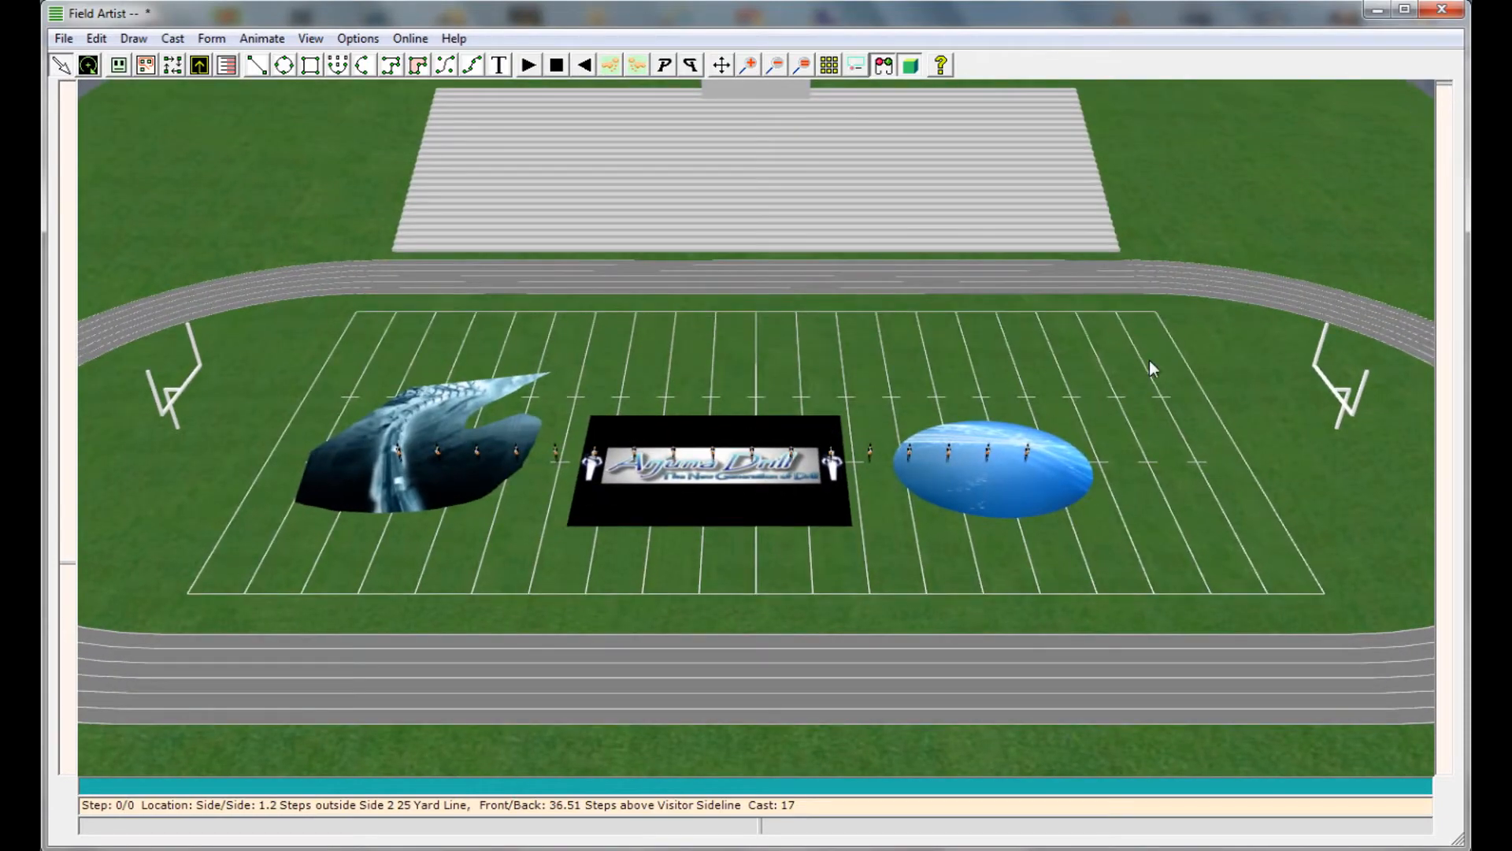
{"action": "left_click_drag", "start_coordinate": [66, 560], "coordinate": [163, 539]}
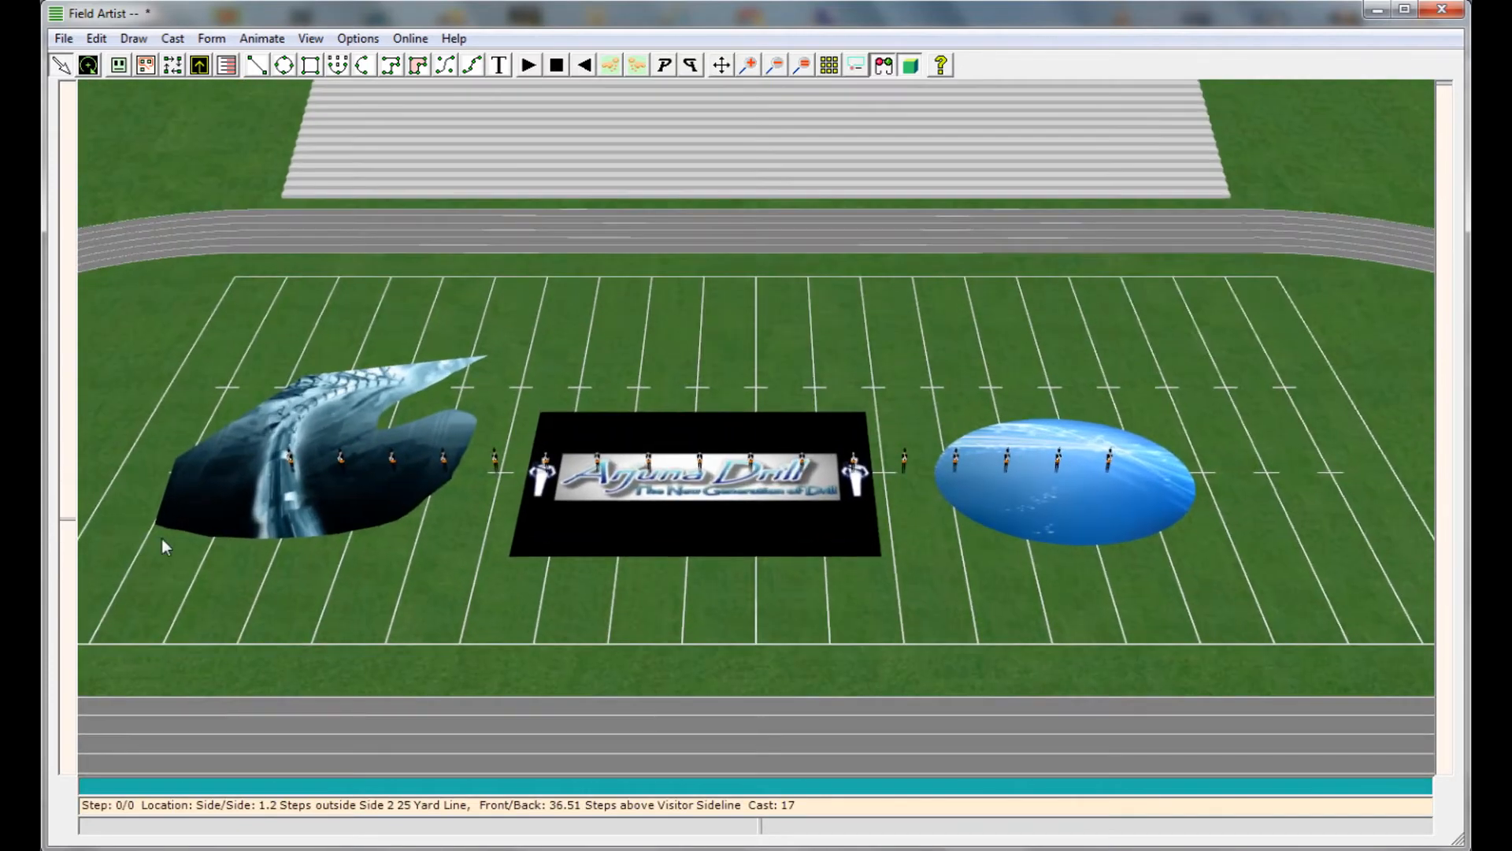
{"action": "left_click", "coordinate": [883, 65]}
Extend the cyan rectangle's step range to end at 3000 in its form properties
{"action": "left_click", "coordinate": [586, 393]}
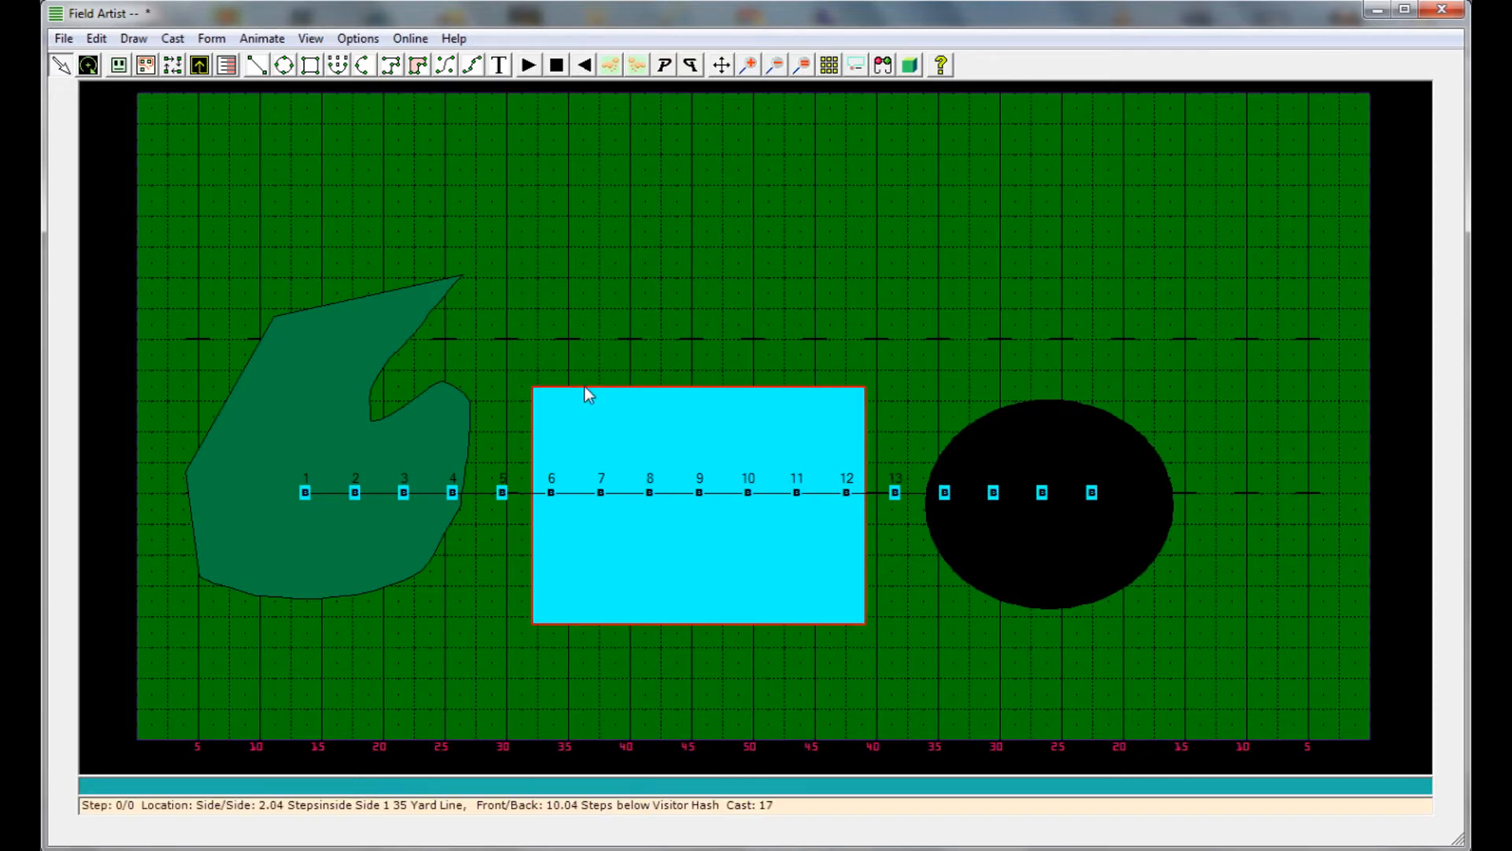
{"action": "right_click", "coordinate": [584, 386]}
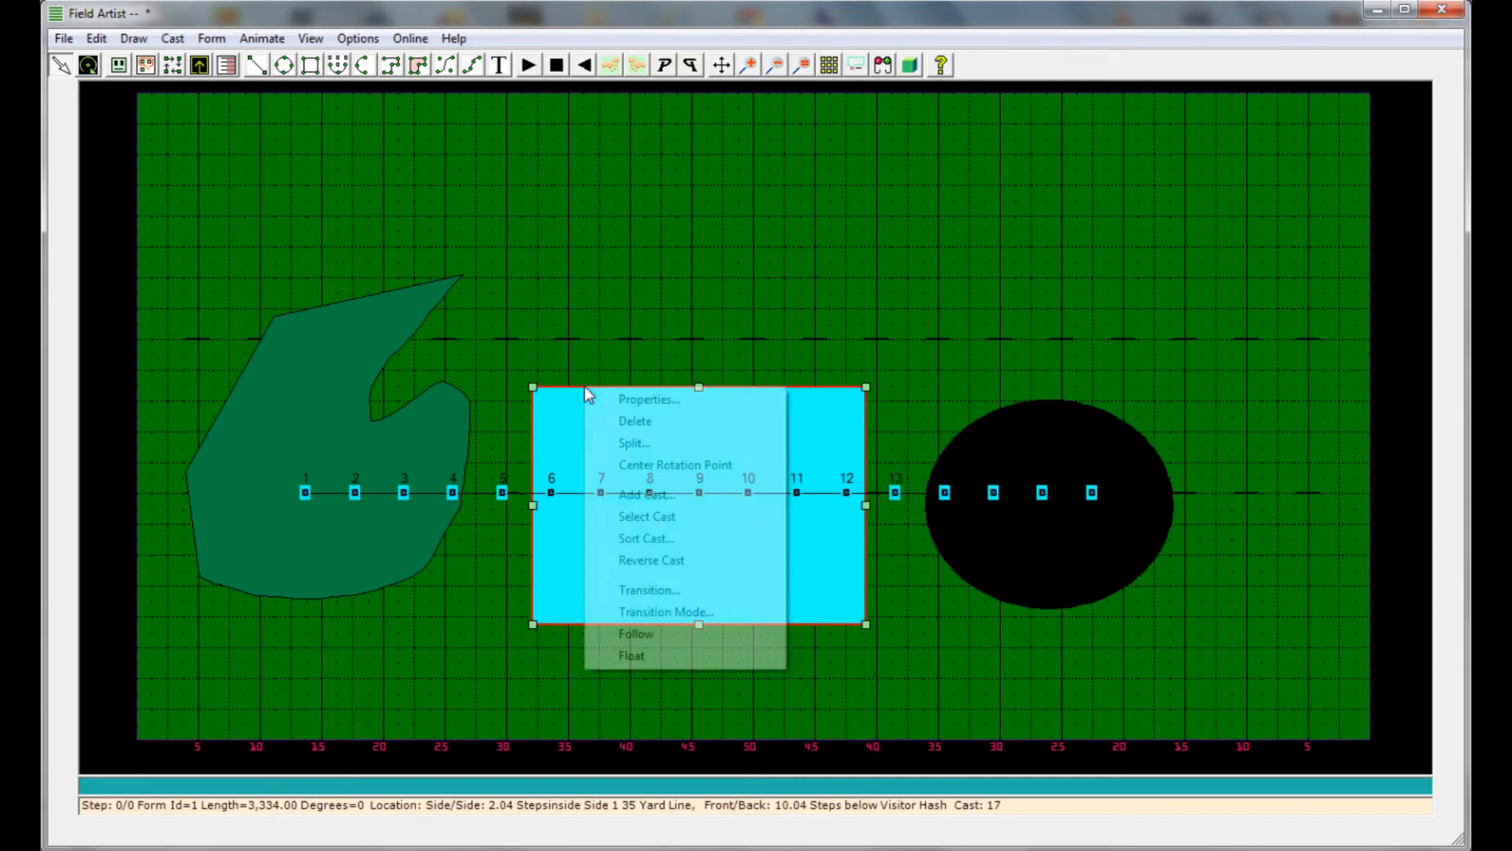
{"action": "left_click", "coordinate": [615, 398]}
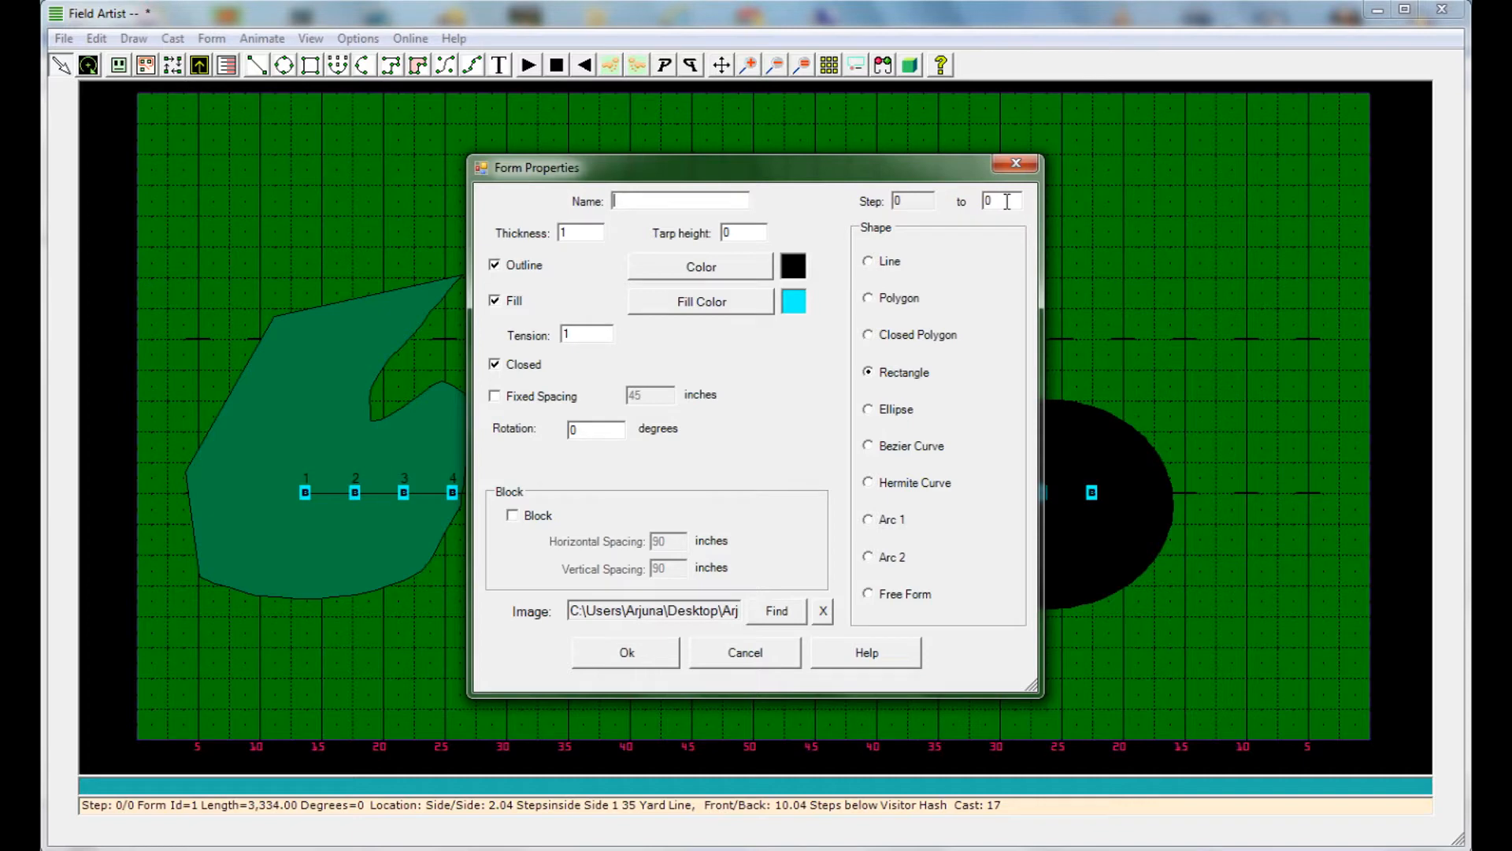
{"action": "type", "text": "000"}
{"action": "left_click", "coordinate": [640, 659]}
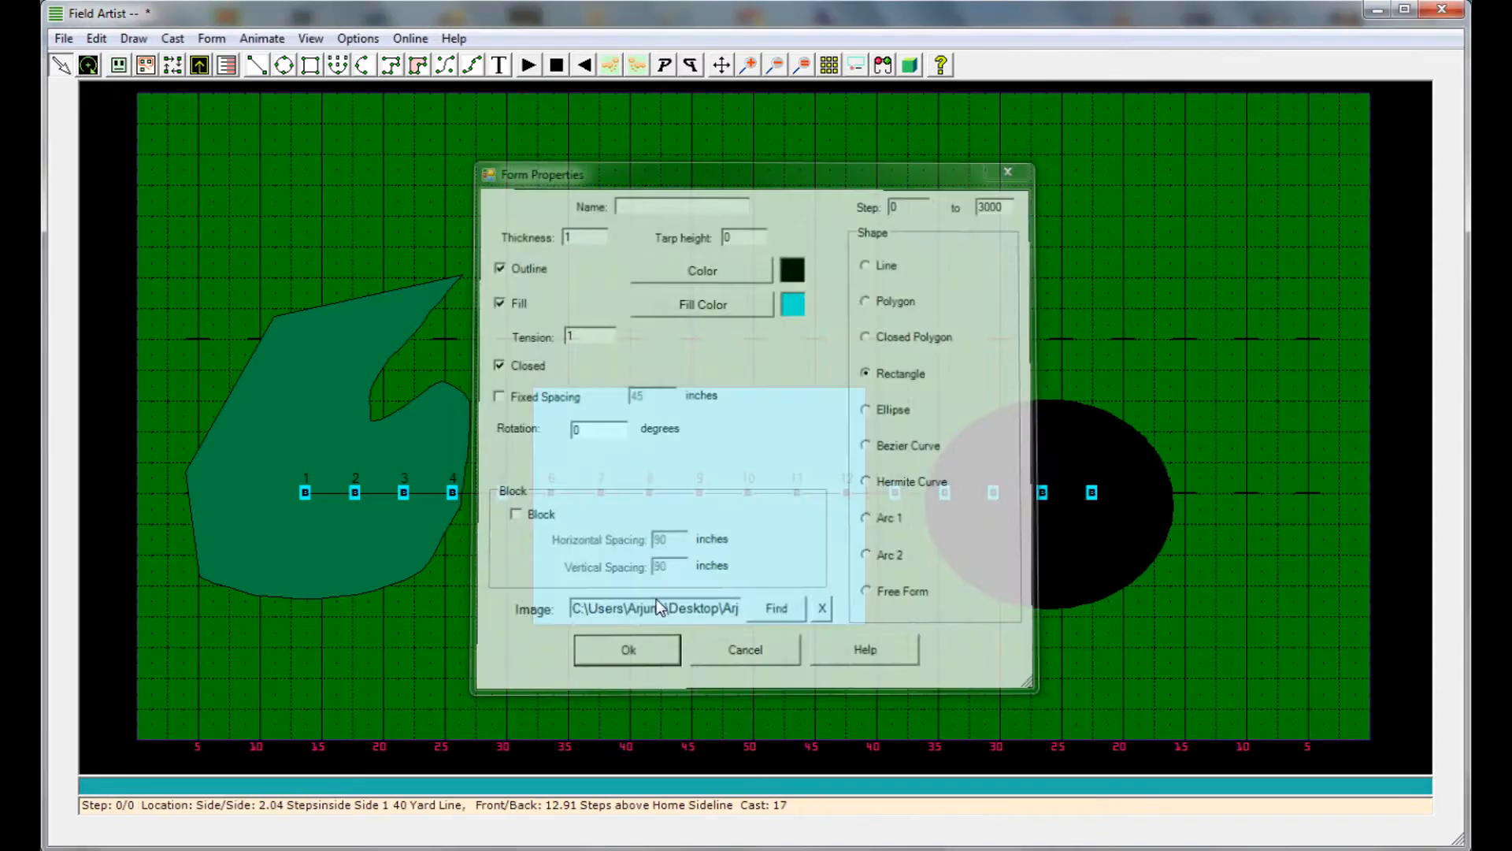
Step forward through the counts to check which shapes stay on the field, and return to step 0
{"action": "key", "text": "space"}
{"action": "key", "text": "space"}
{"action": "key", "text": "space"}
{"action": "key", "text": "space"}
{"action": "key", "text": "space"}
{"action": "key", "text": "space"}
{"action": "key", "text": "space"}
{"action": "key", "text": "space"}
{"action": "key", "text": "space"}
{"action": "key", "text": "space"}
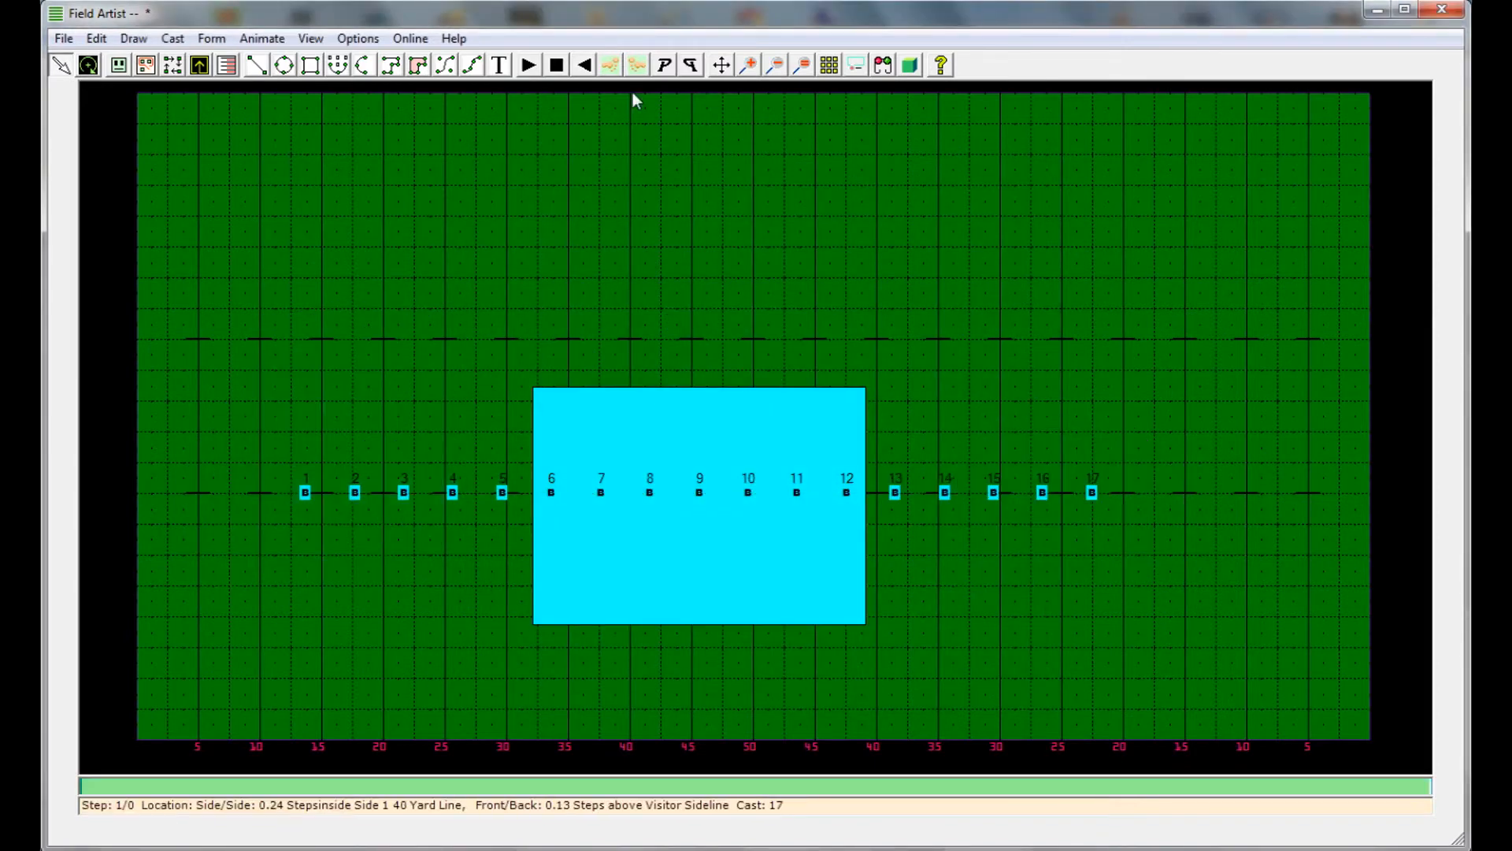
{"action": "key", "text": "space"}
{"action": "key", "text": "space"}
{"action": "key", "text": "space"}
{"action": "key", "text": "space"}
{"action": "key", "text": "space"}
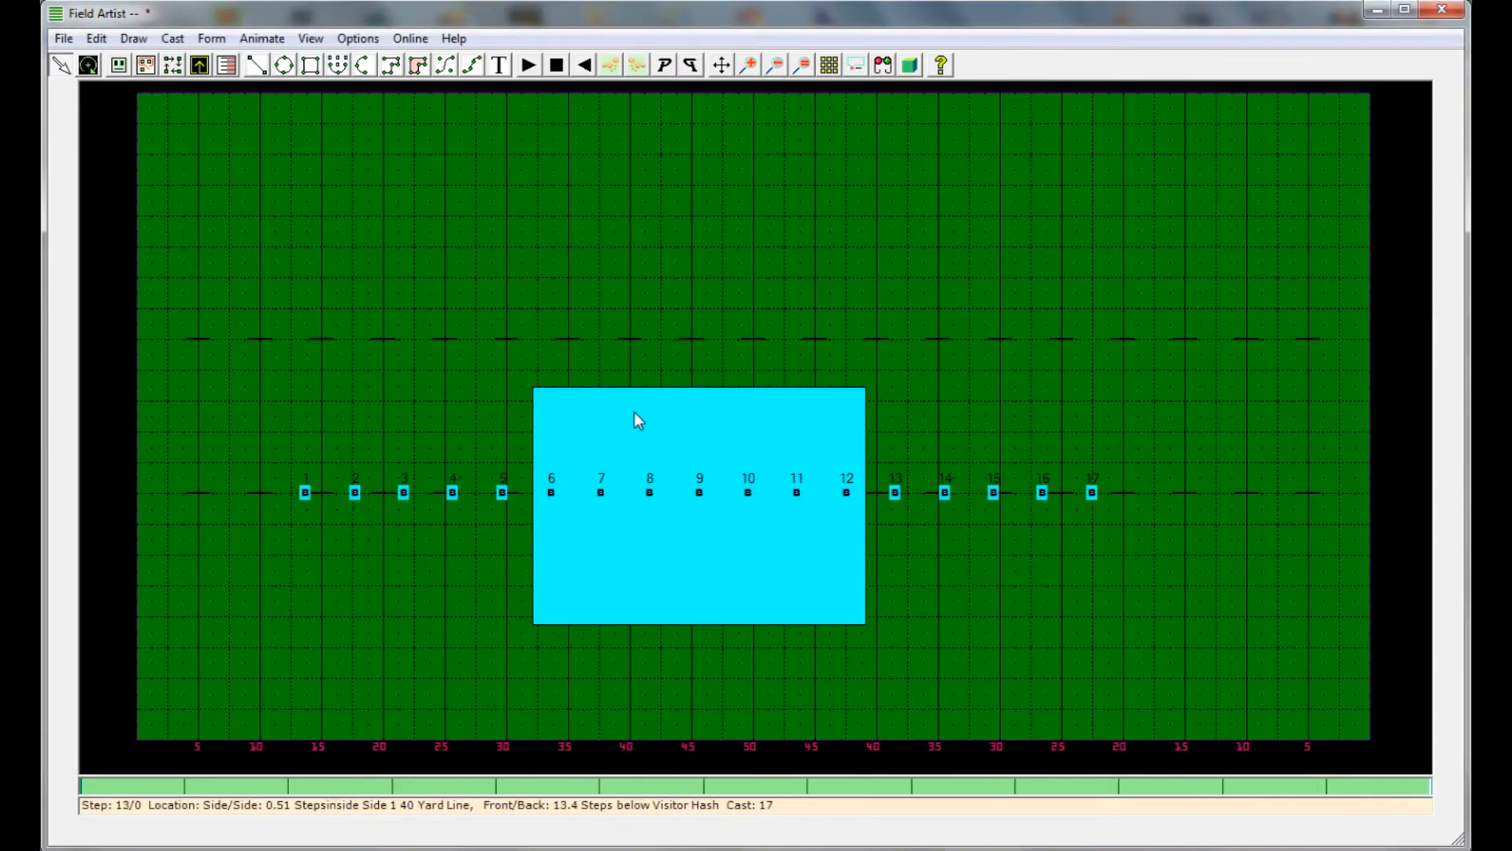
{"action": "key", "text": "Left"}
{"action": "key", "text": "Left"}
{"action": "key", "text": "Left"}
{"action": "key", "text": "Left"}
{"action": "key", "text": "Left"}
{"action": "key", "text": "Left"}
{"action": "key", "text": "Left"}
{"action": "key", "text": "Left"}
{"action": "key", "text": "Left"}
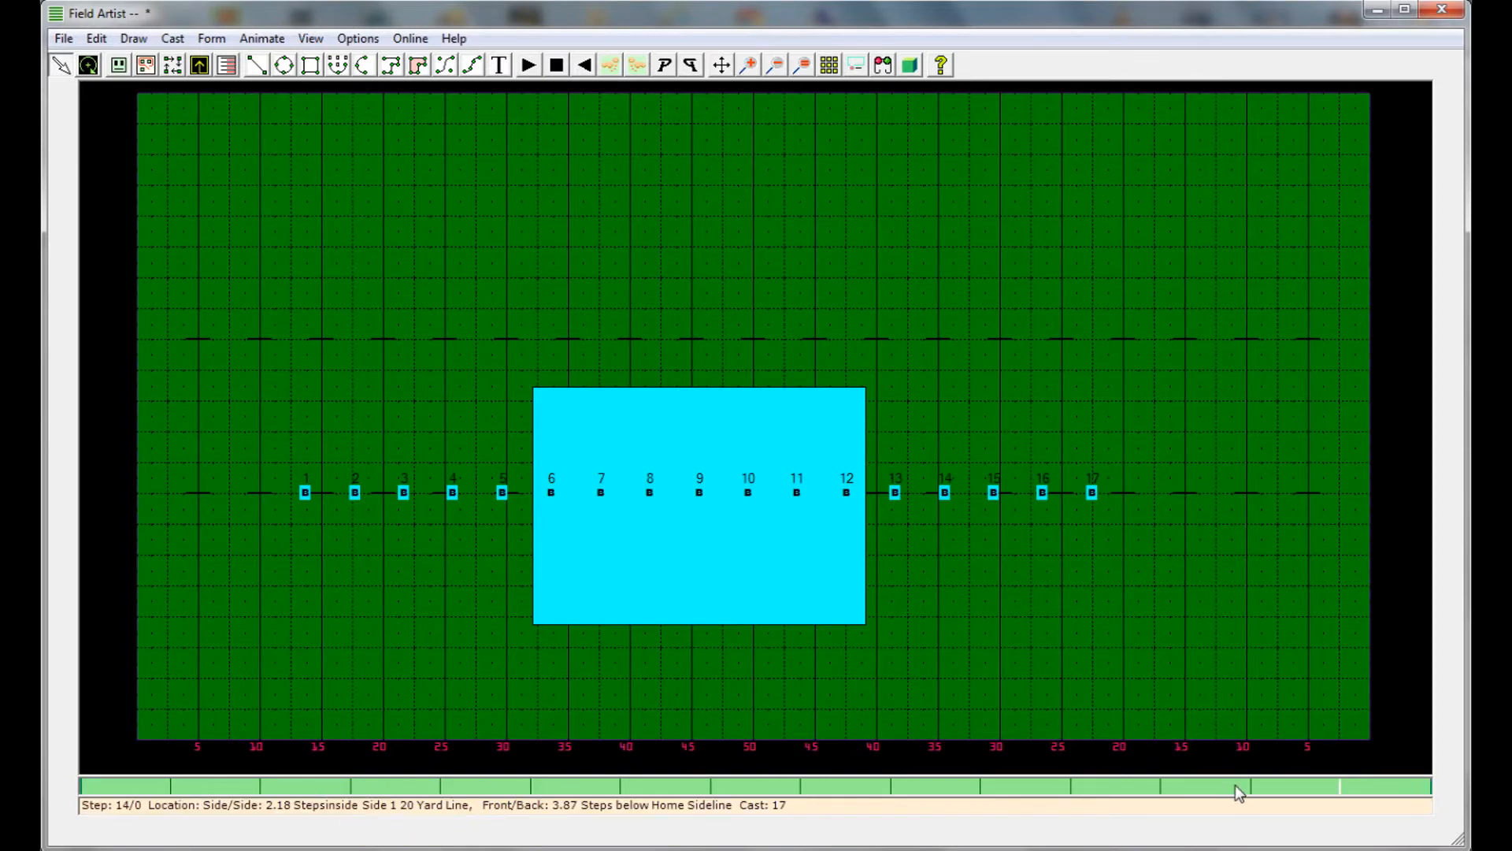
{"action": "key", "text": "Left"}
{"action": "key", "text": "Left"}
{"action": "key", "text": "Left"}
{"action": "key", "text": "Left"}
{"action": "key", "text": "Left"}
{"action": "key", "text": "Left"}
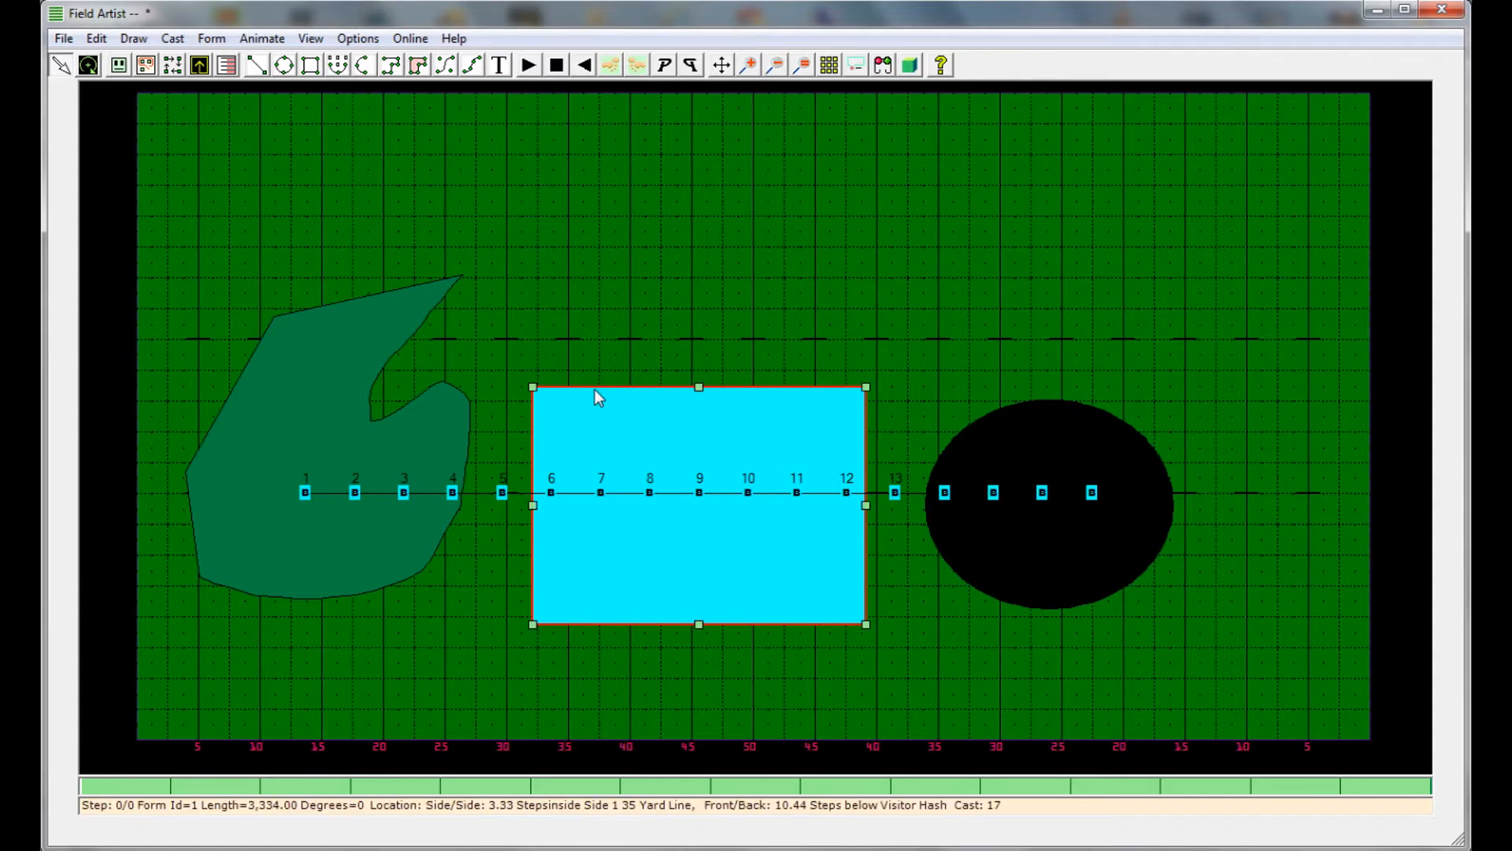
Open the Draw Uniforms / Equipment editor
{"action": "left_click", "coordinate": [916, 66]}
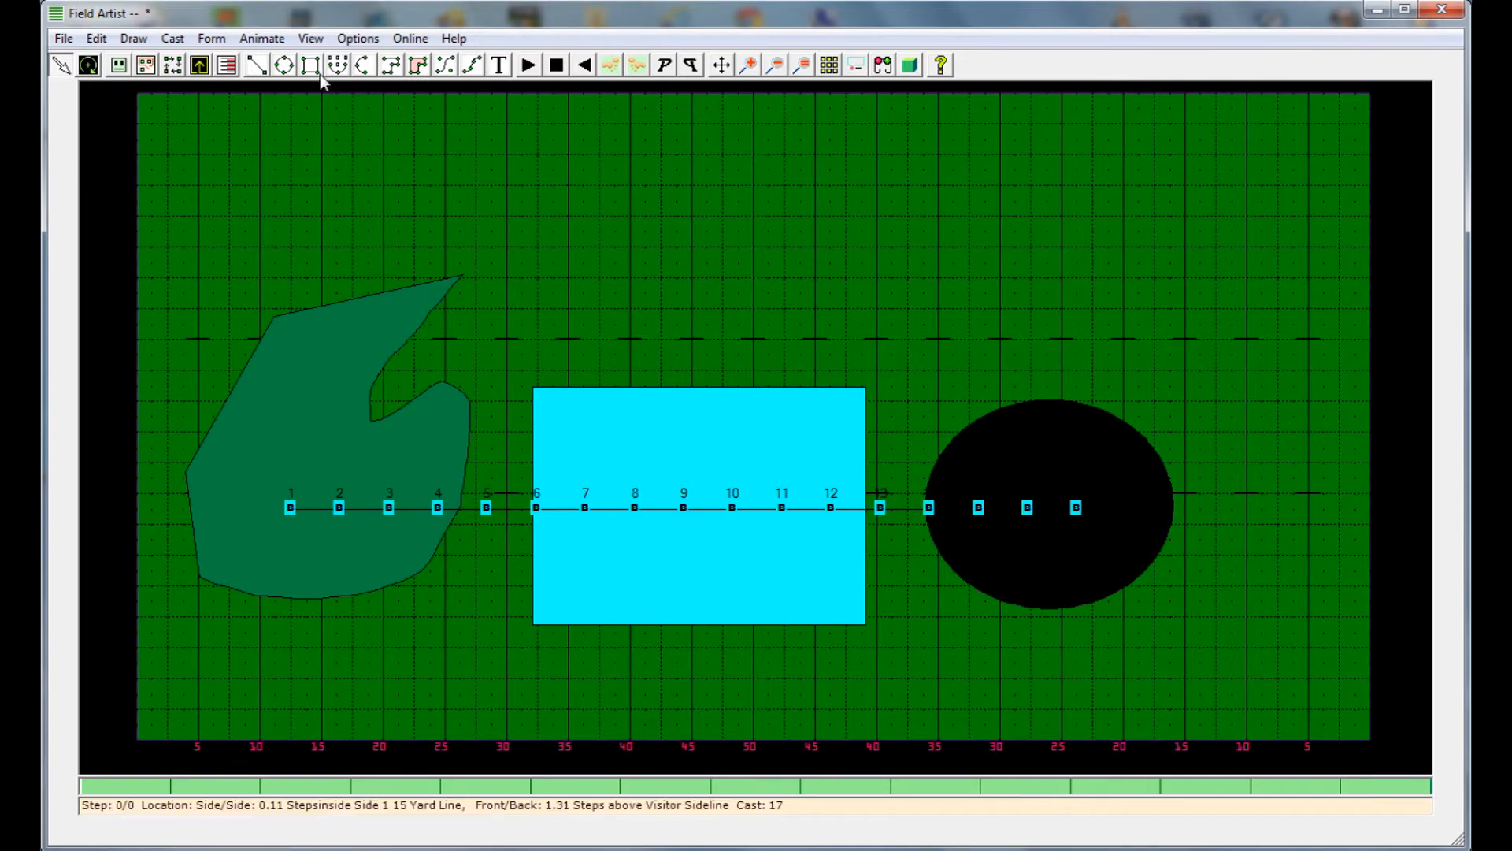
{"action": "left_click", "coordinate": [312, 39]}
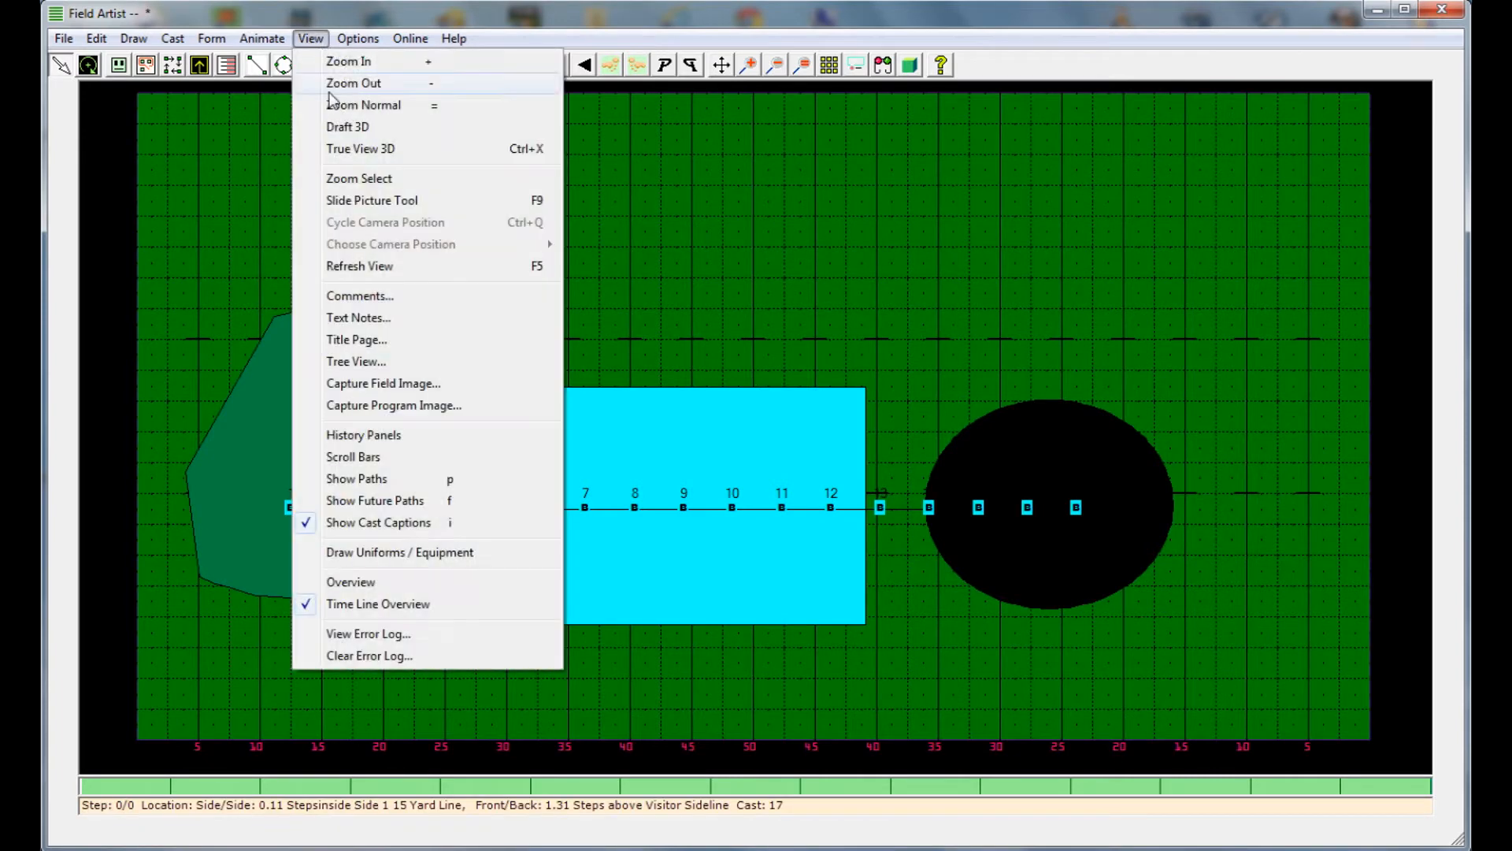
{"action": "left_click", "coordinate": [447, 556]}
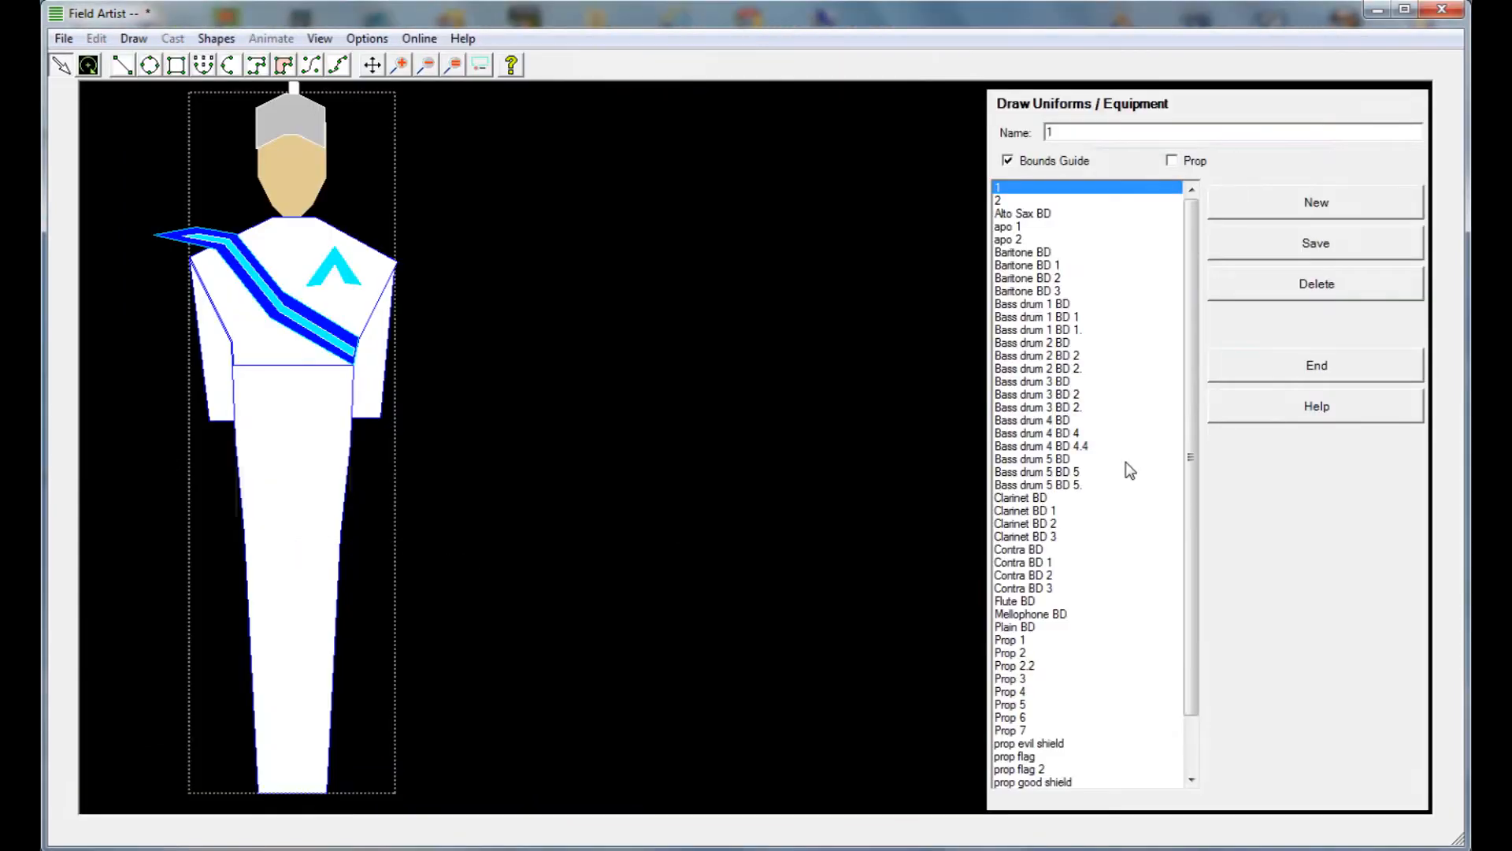
Examine the full figure of uniform 1 together with its dotted bounds guide
{"action": "left_click", "coordinate": [432, 70]}
{"action": "left_click", "coordinate": [432, 69]}
{"action": "left_click", "coordinate": [431, 70]}
{"action": "left_click", "coordinate": [432, 70]}
{"action": "left_click", "coordinate": [431, 70]}
{"action": "left_click", "coordinate": [431, 70]}
{"action": "left_click", "coordinate": [431, 70]}
{"action": "left_click", "coordinate": [431, 71]}
{"action": "left_click", "coordinate": [429, 70]}
{"action": "left_click", "coordinate": [429, 70]}
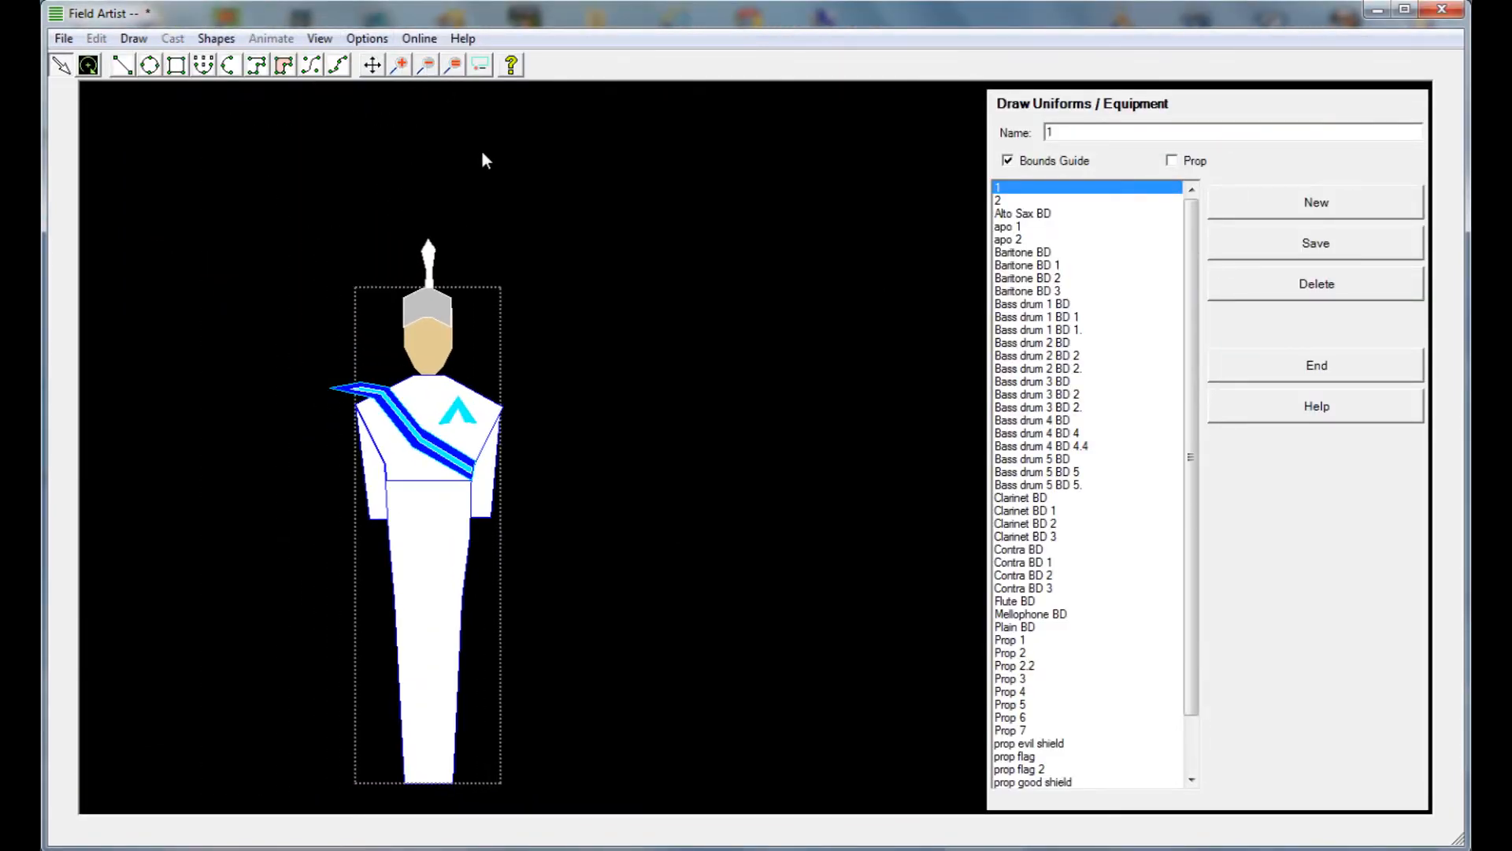
{"action": "left_click", "coordinate": [480, 286]}
{"action": "left_click", "coordinate": [429, 66]}
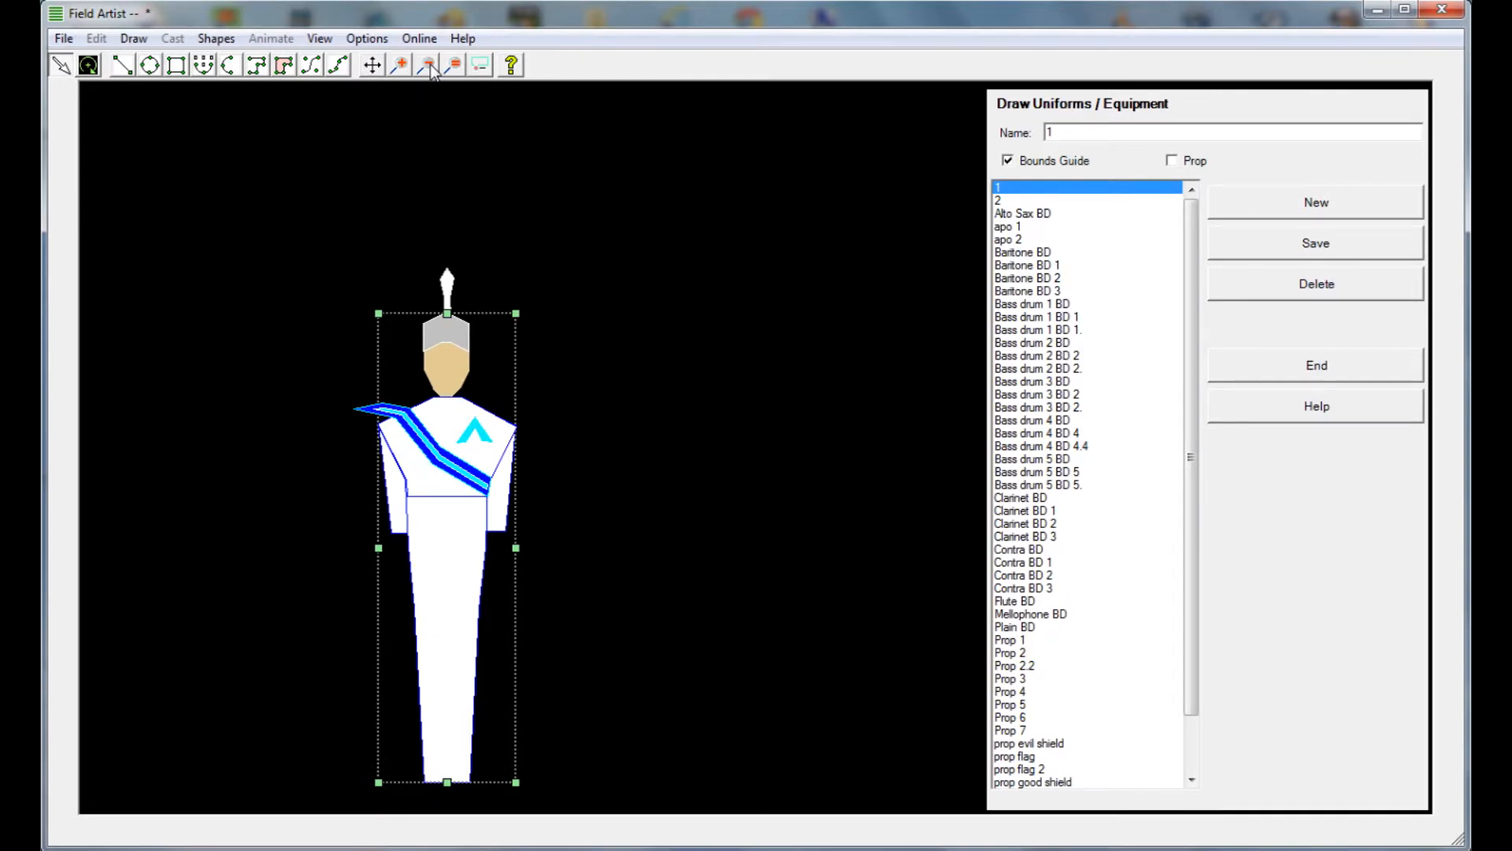
{"action": "left_click", "coordinate": [457, 189]}
{"action": "left_click", "coordinate": [489, 313]}
{"action": "left_click", "coordinate": [630, 282]}
Draw a large flag rectangle beside the uniform figure and a tall, narrow pole rectangle along the flag's inner edge
{"action": "left_click", "coordinate": [176, 69]}
{"action": "left_click_drag", "start_coordinate": [564, 227], "coordinate": [844, 414]}
{"action": "left_click", "coordinate": [63, 67]}
{"action": "left_click_drag", "start_coordinate": [557, 226], "coordinate": [569, 740]}
{"action": "left_click", "coordinate": [63, 68]}
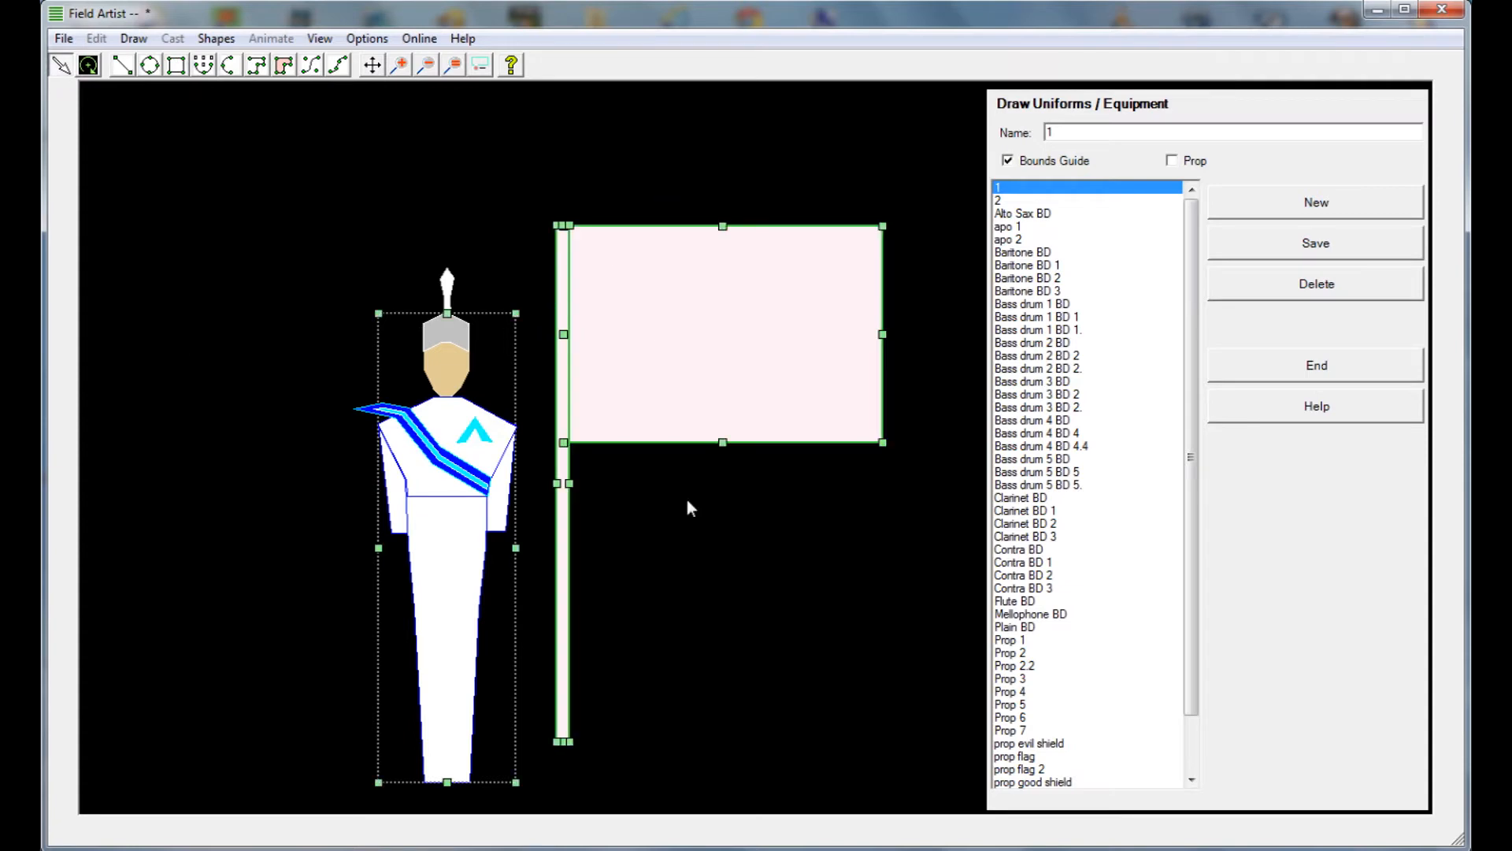
Select the flag and pole together and move them onto the figure, aligning the pole with the body's centre
{"action": "left_click", "coordinate": [613, 256]}
{"action": "left_click", "coordinate": [570, 466], "text": "shift"}
{"action": "left_click_drag", "start_coordinate": [570, 466], "coordinate": [455, 447]}
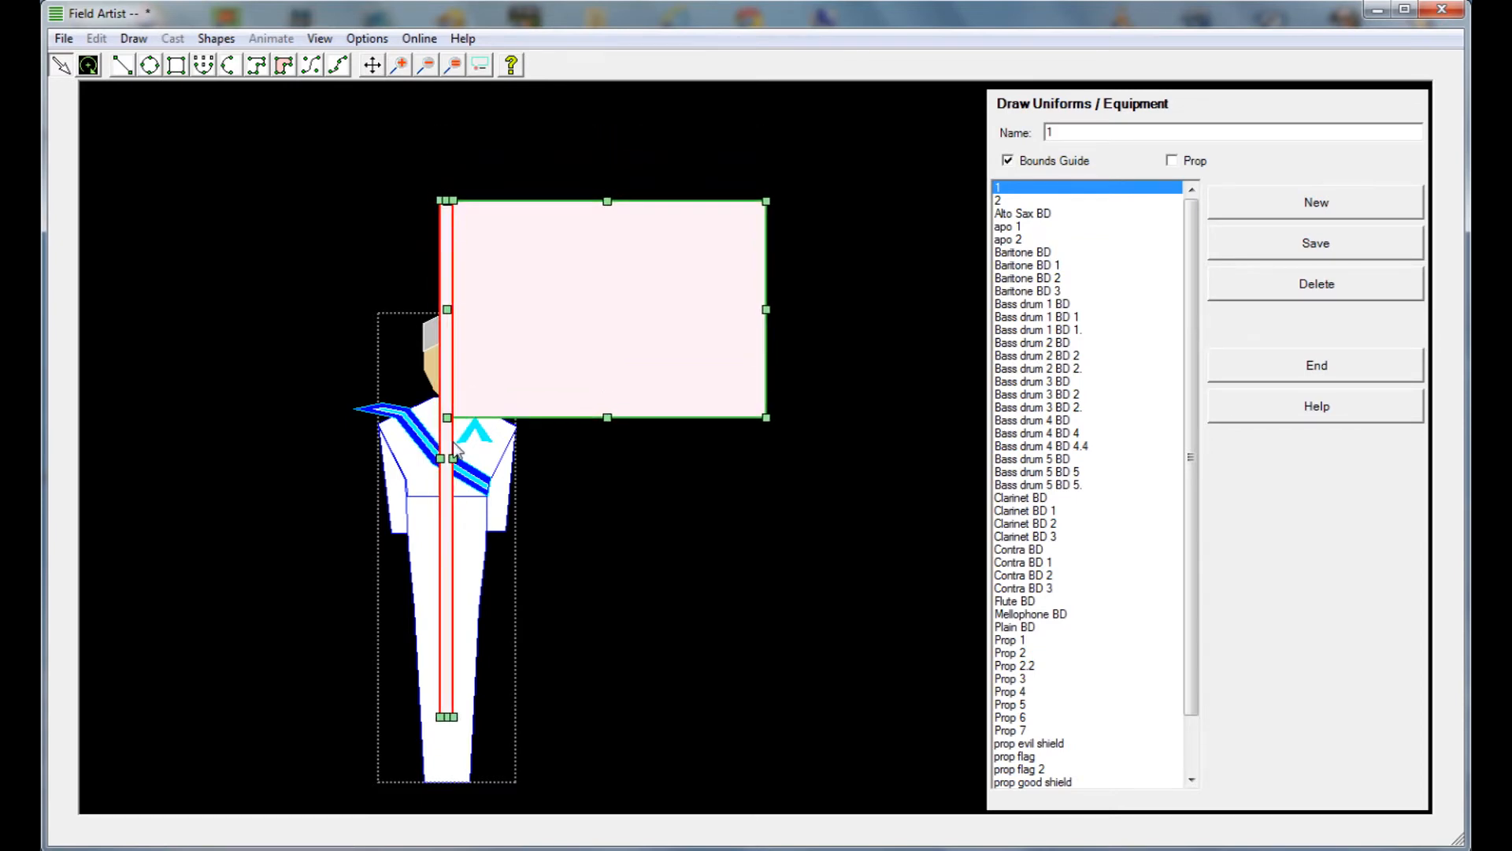
{"action": "left_click_drag", "start_coordinate": [452, 442], "coordinate": [454, 442]}
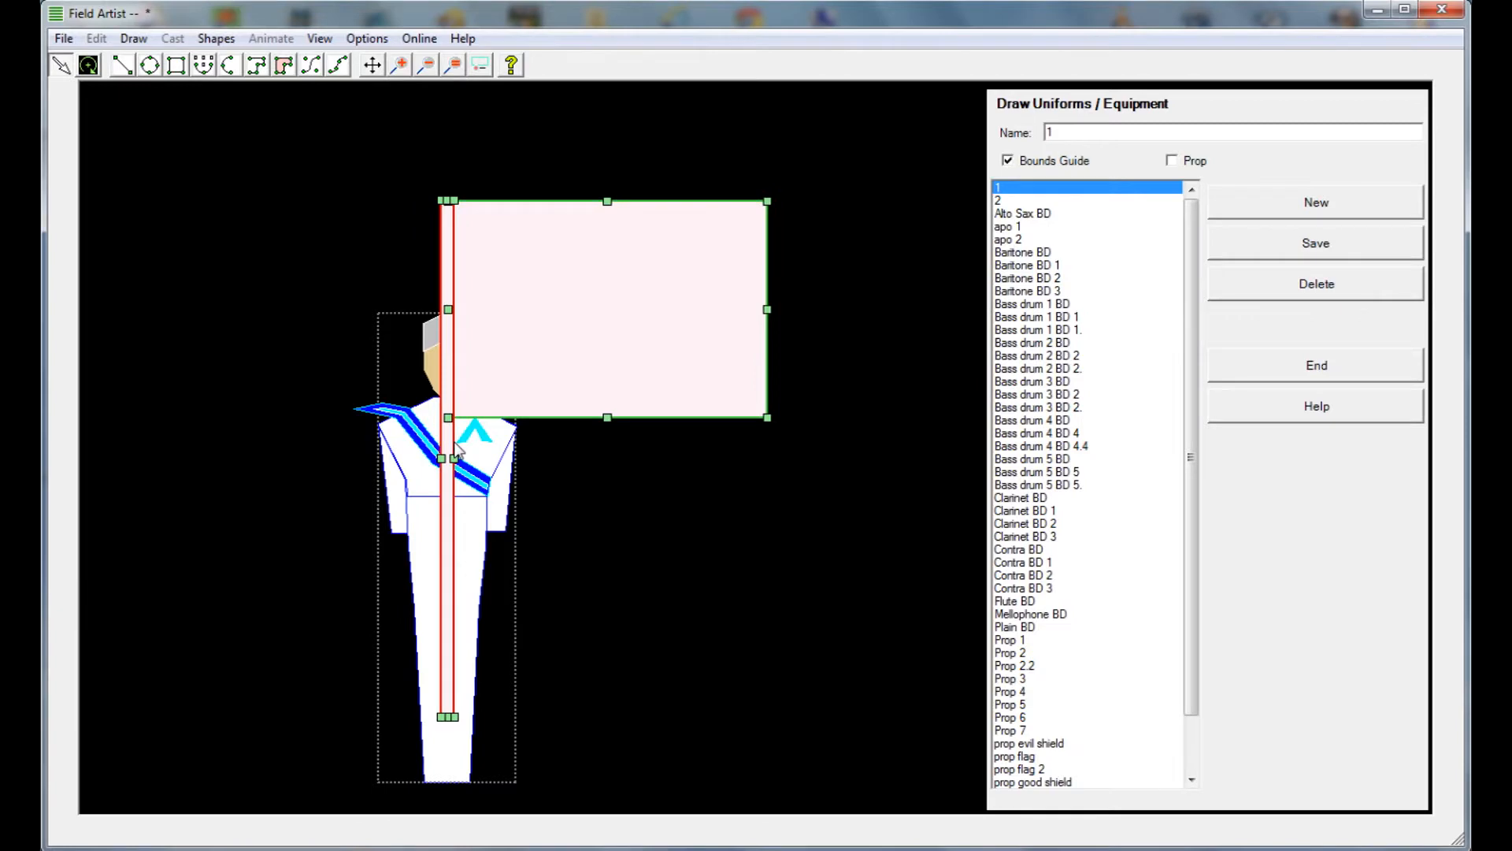
{"action": "left_click_drag", "start_coordinate": [454, 442], "coordinate": [456, 442]}
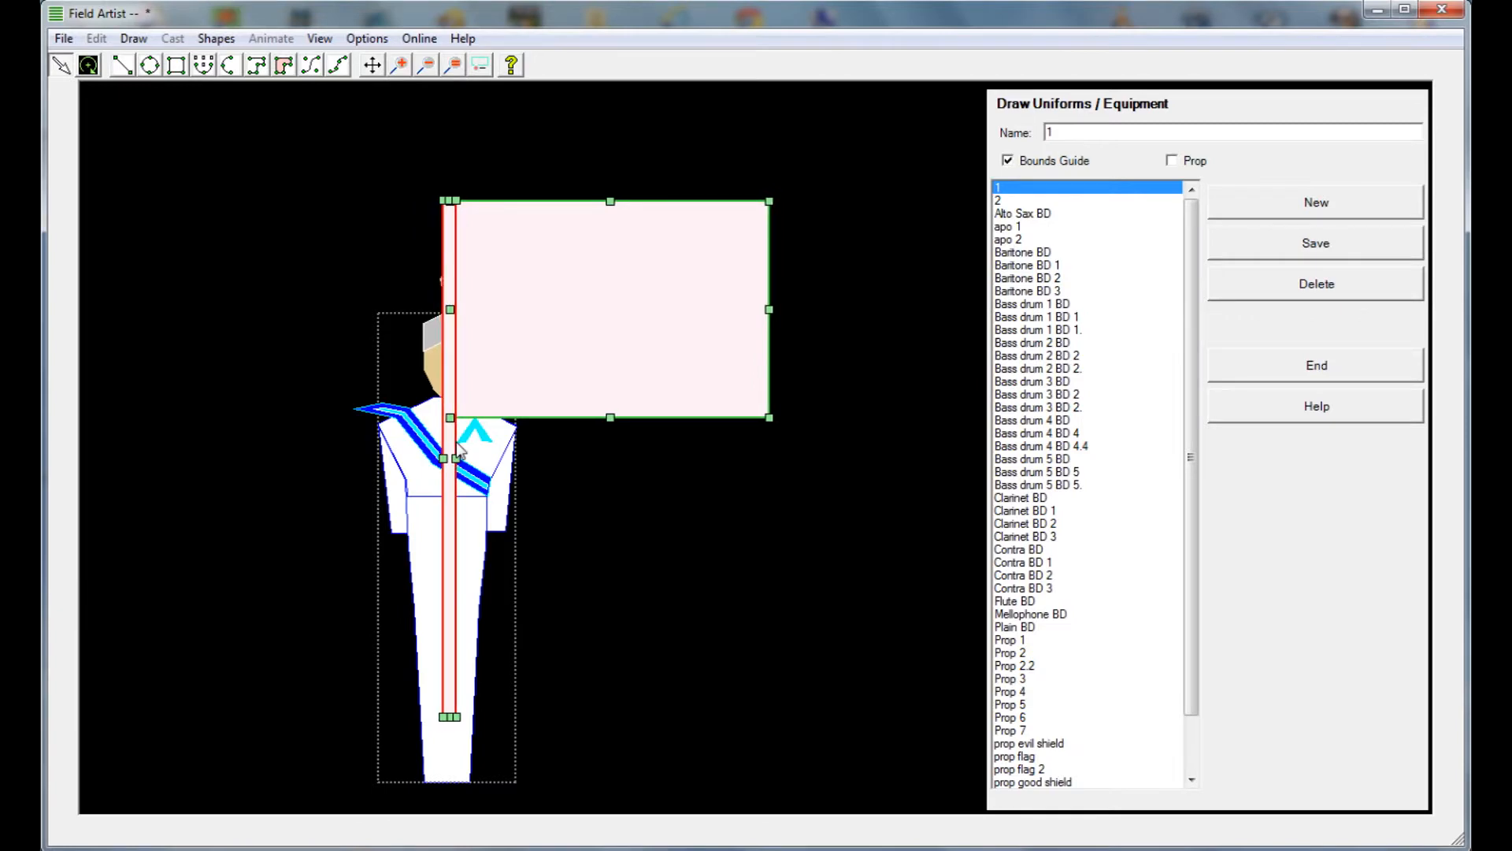
{"action": "left_click_drag", "start_coordinate": [456, 442], "coordinate": [453, 444]}
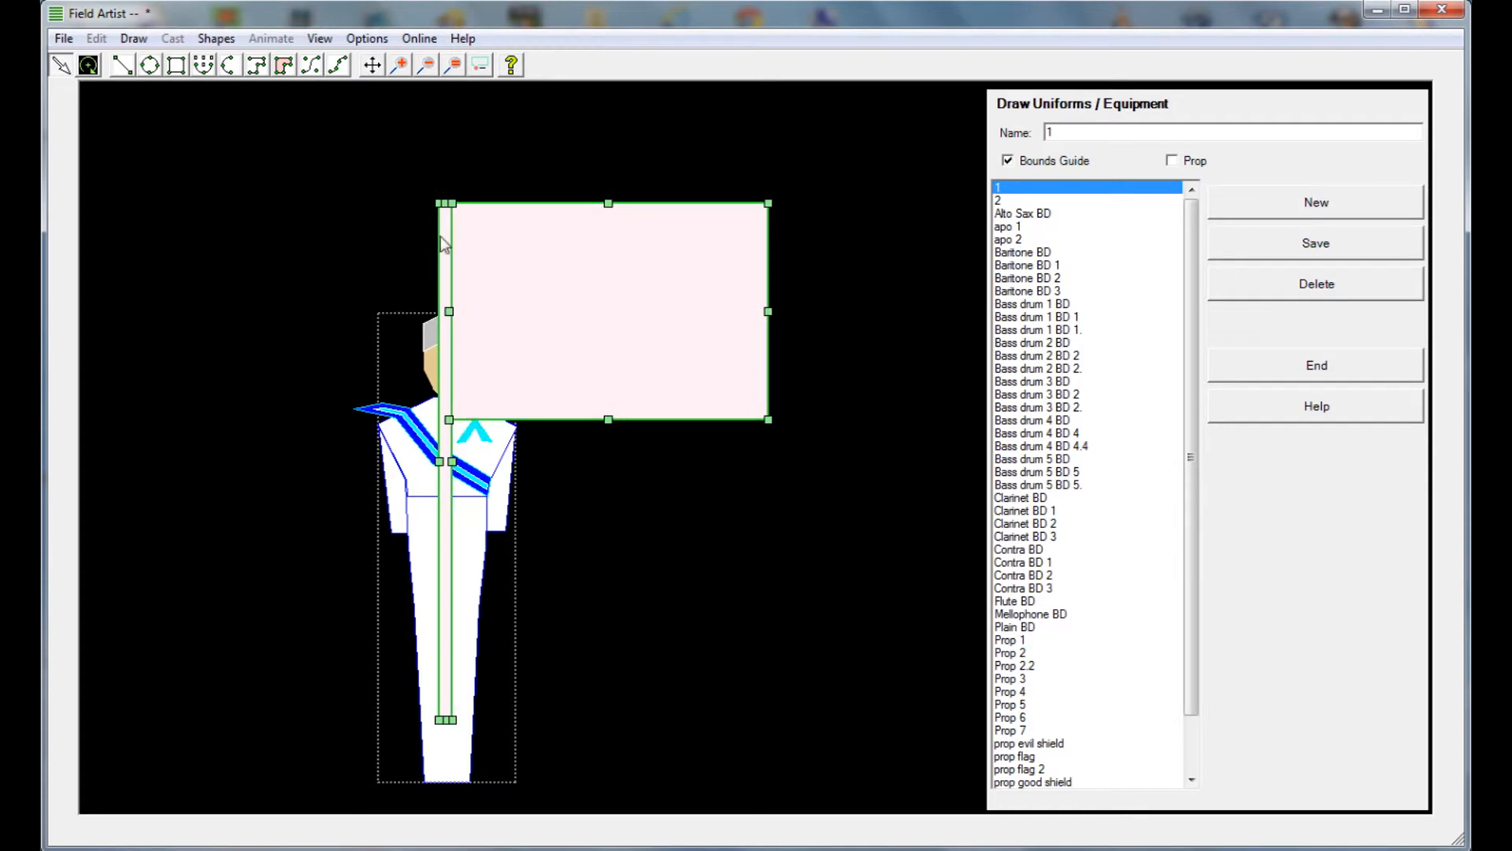
Move the flag and pole off the figure to the empty area above and to its left
{"action": "left_click", "coordinate": [424, 69]}
{"action": "left_click", "coordinate": [423, 70]}
{"action": "left_click", "coordinate": [423, 69]}
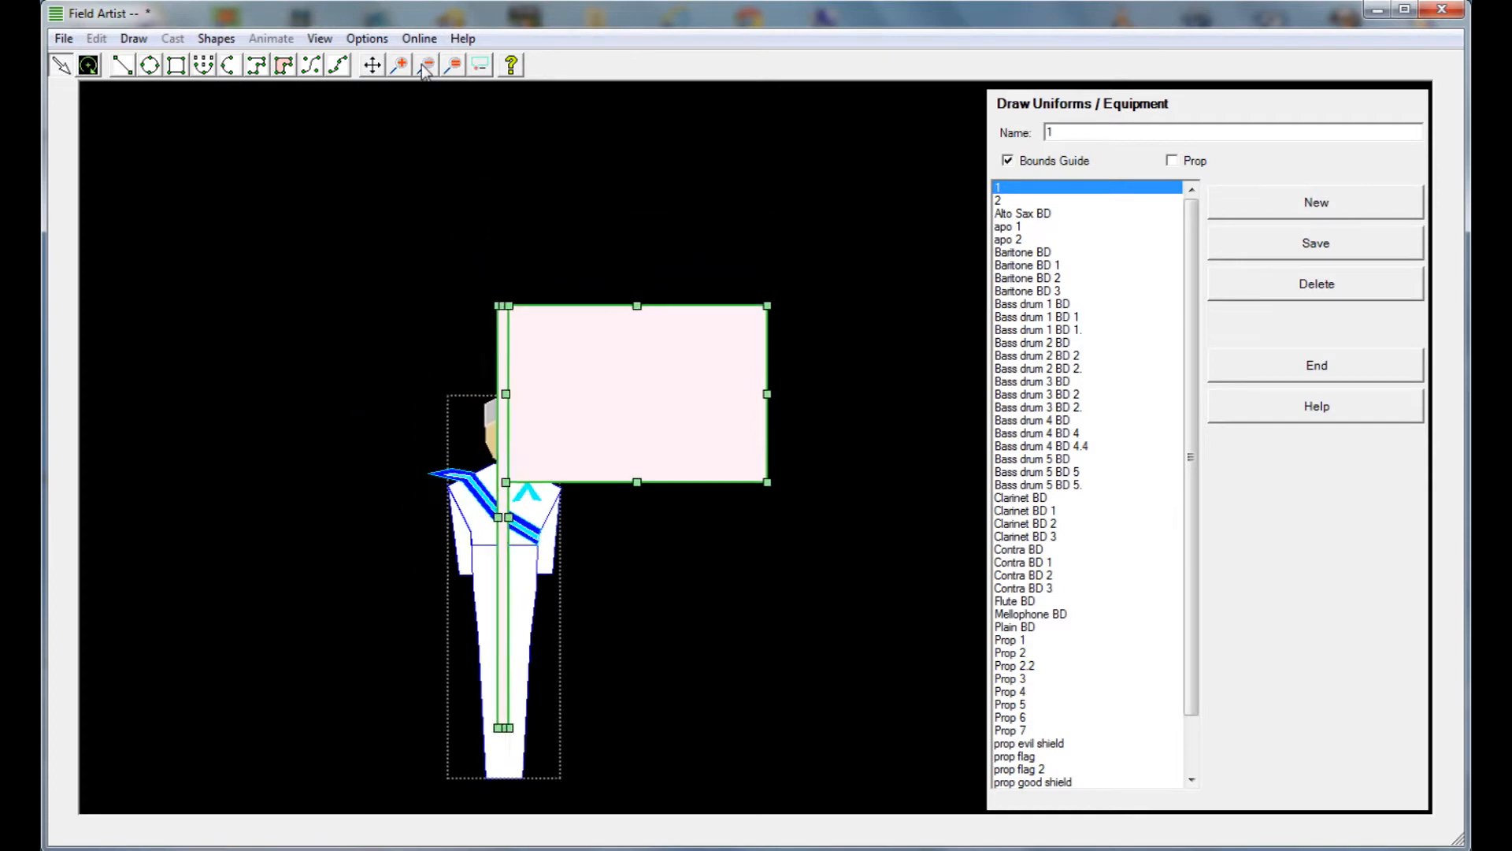
{"action": "left_click", "coordinate": [423, 69]}
{"action": "left_click", "coordinate": [424, 69]}
{"action": "left_click", "coordinate": [547, 573]}
{"action": "left_click_drag", "start_coordinate": [559, 632], "coordinate": [261, 183]}
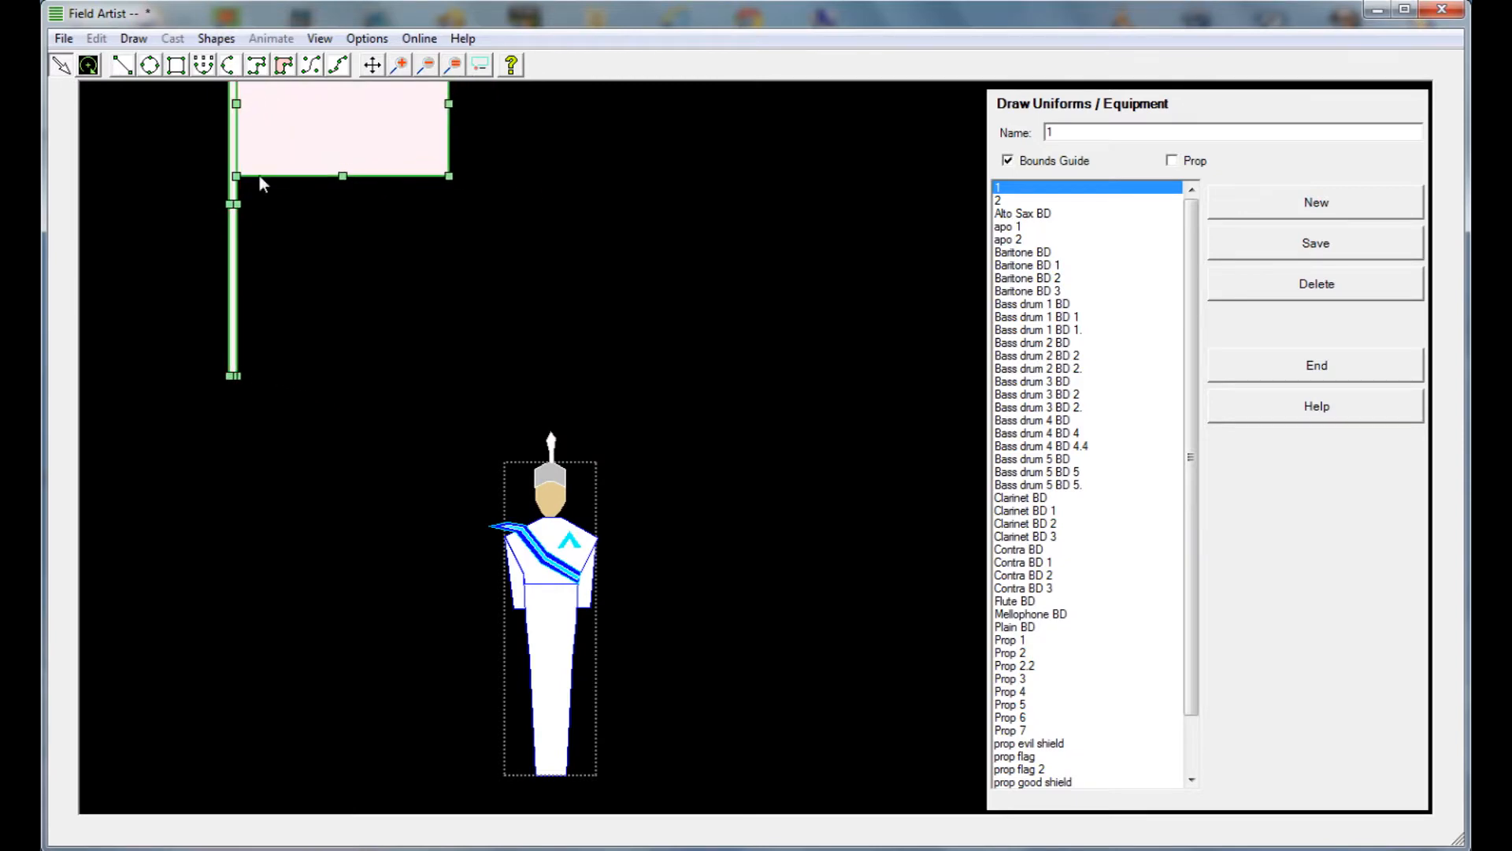
Reselect the flag with its pole and place them back over the figure, with the pole centred on the body
{"action": "left_click", "coordinate": [428, 58]}
{"action": "left_click", "coordinate": [428, 59]}
{"action": "left_click", "coordinate": [429, 58]}
{"action": "left_click", "coordinate": [428, 59]}
{"action": "left_click", "coordinate": [429, 59]}
{"action": "left_click", "coordinate": [429, 58]}
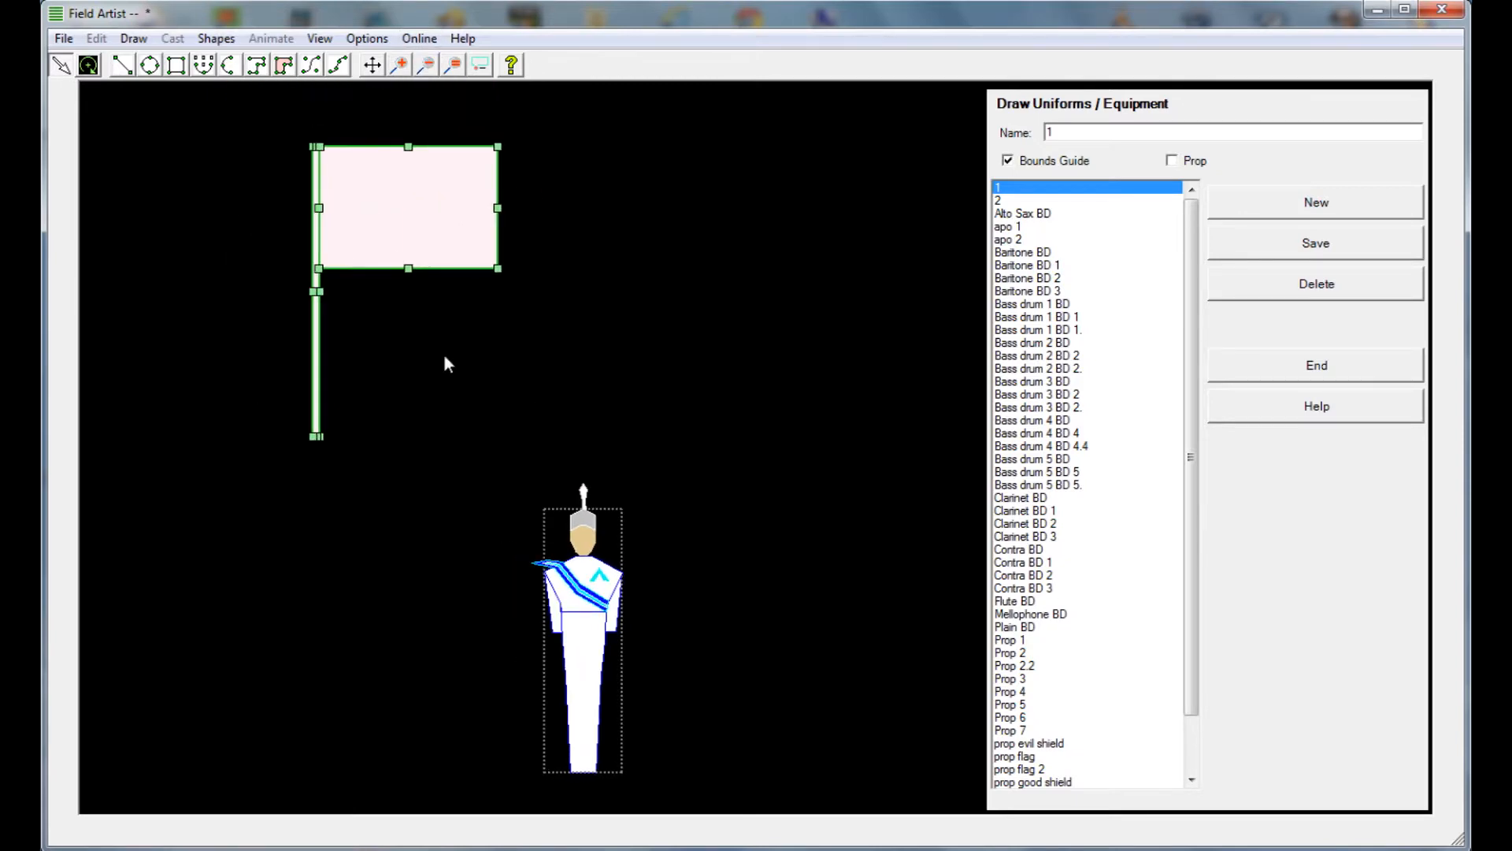
{"action": "left_click", "coordinate": [442, 353]}
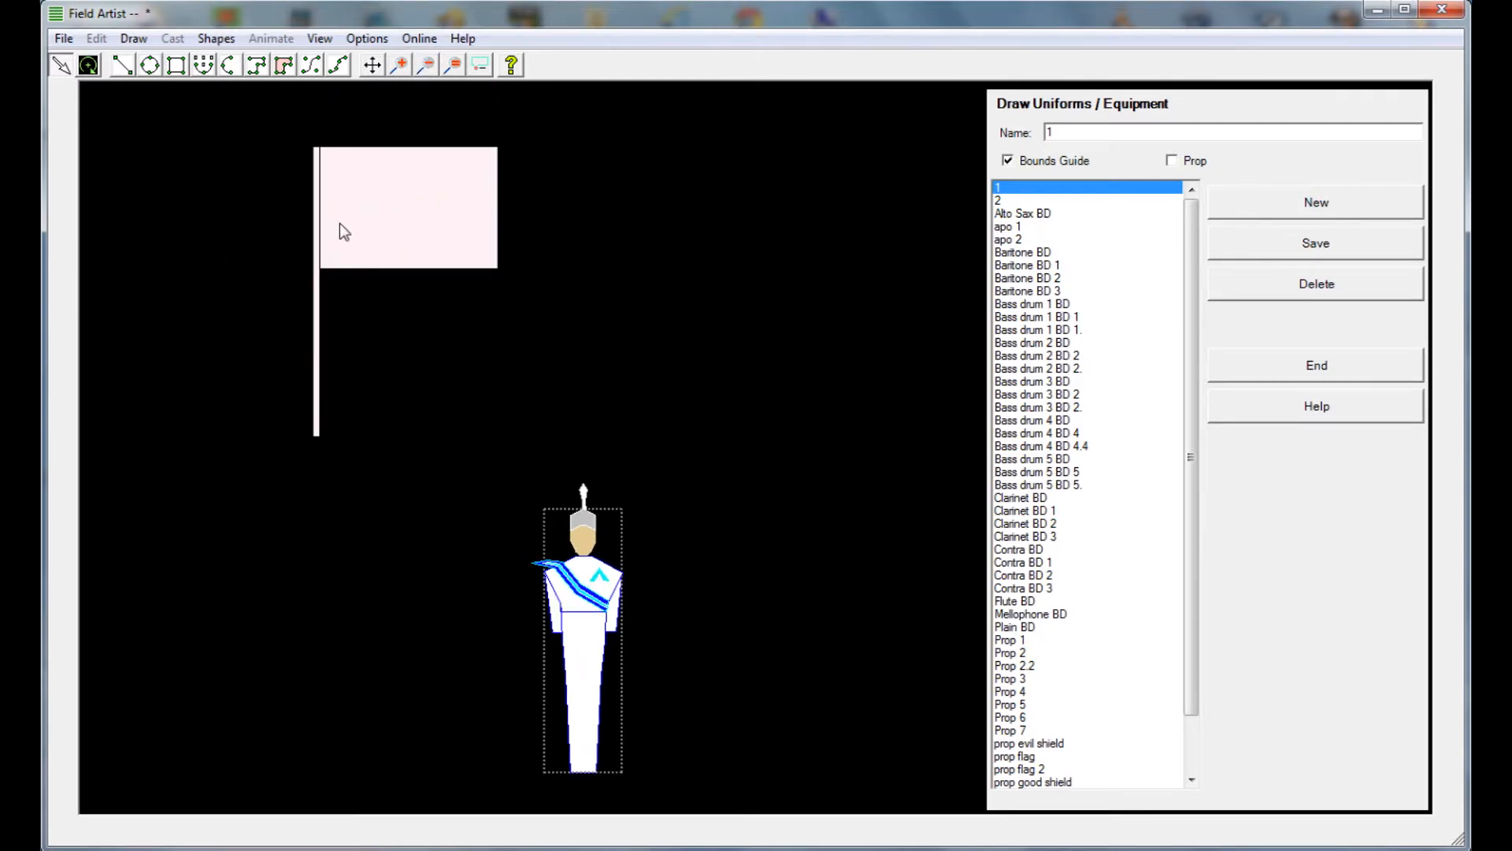
{"action": "left_click", "coordinate": [417, 238]}
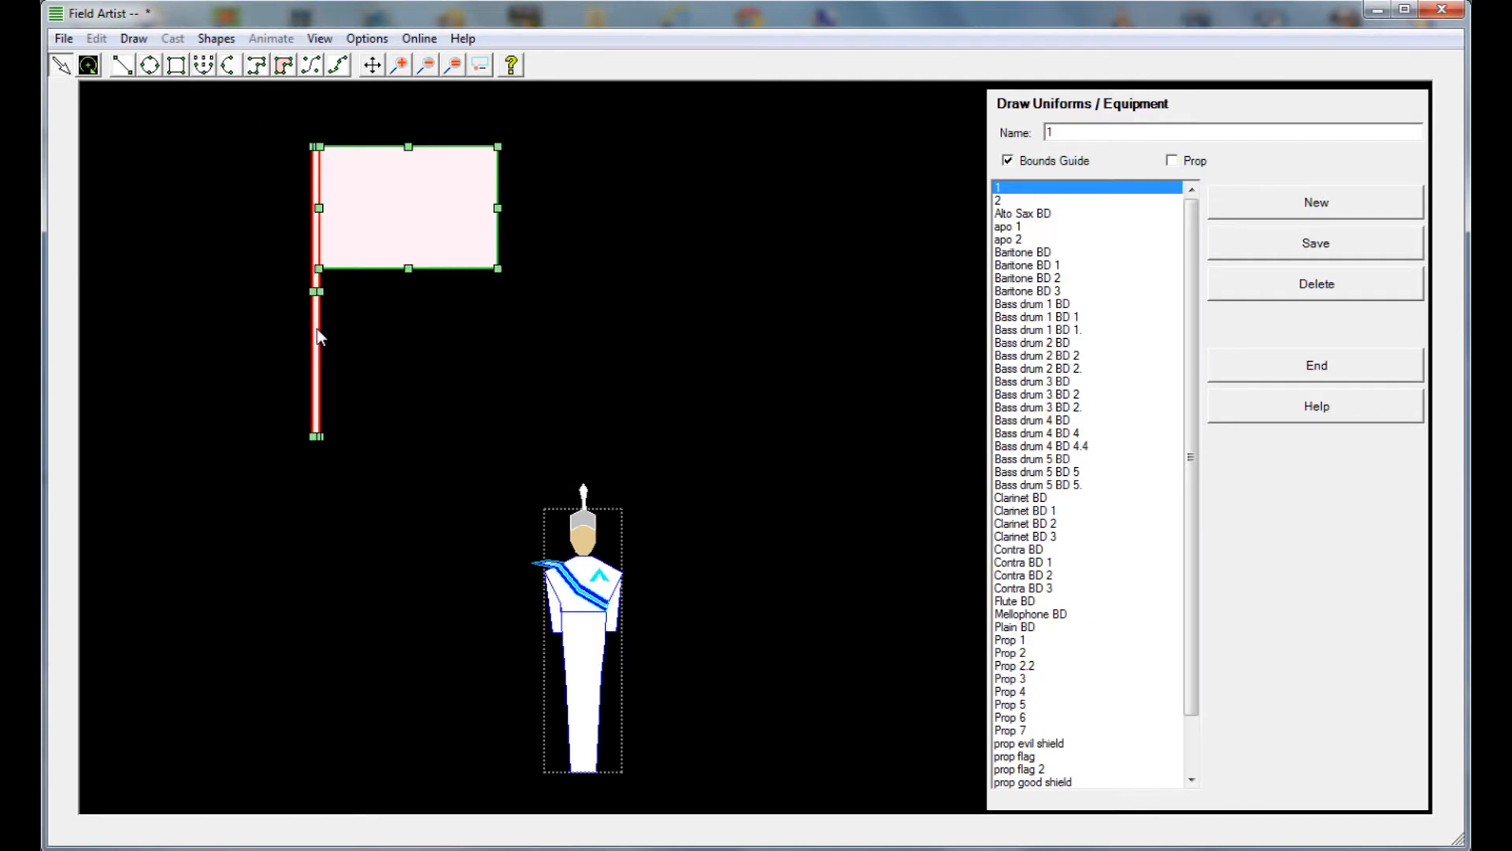
{"action": "left_click_drag", "start_coordinate": [317, 331], "coordinate": [584, 583]}
{"action": "left_click", "coordinate": [633, 206]}
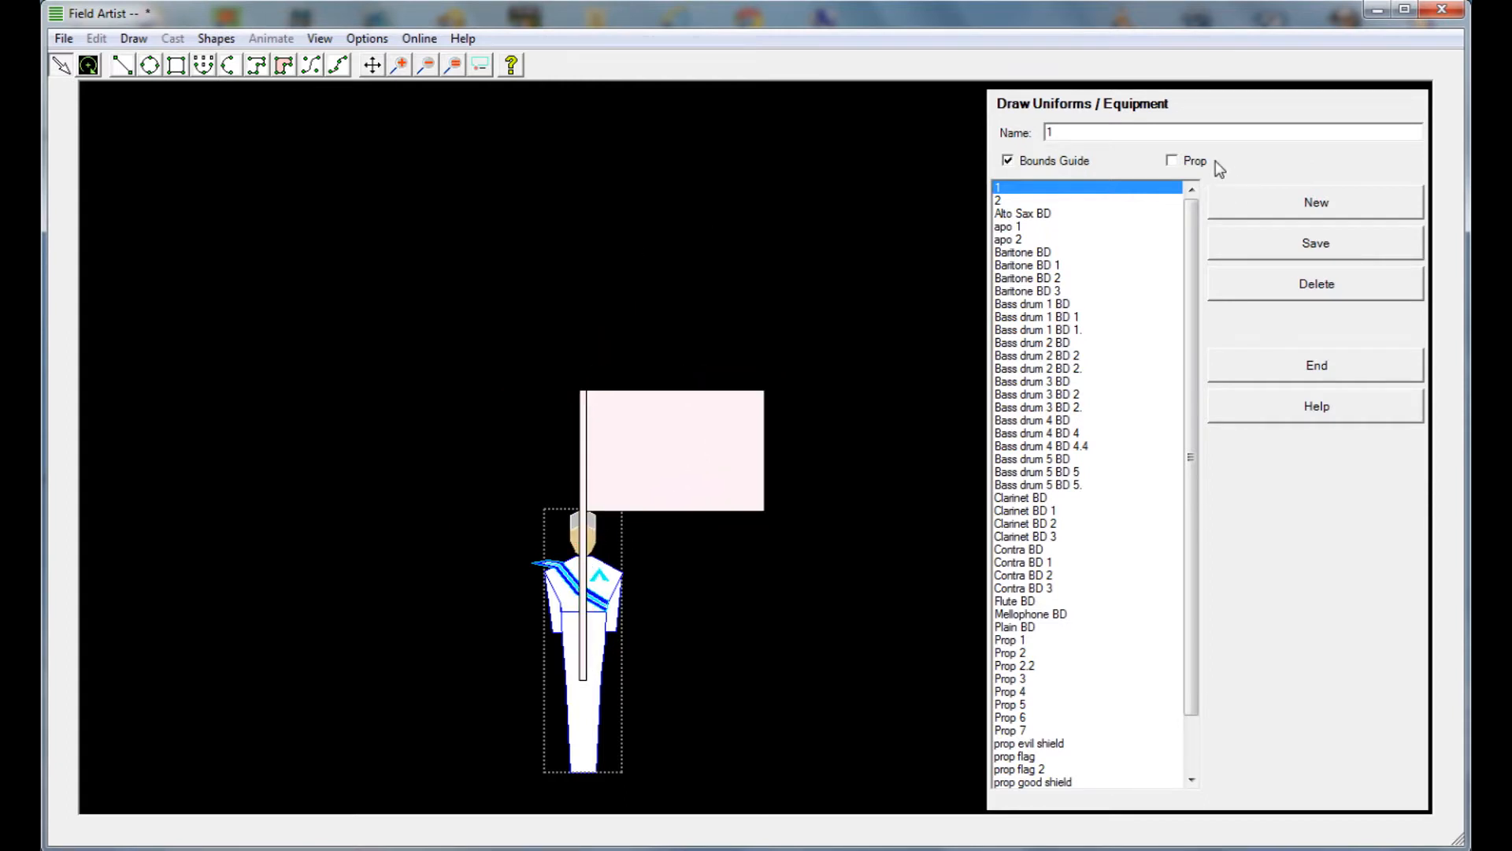
Start a new uniform, discarding the unsaved changes, and draw a nearly square rectangle on the empty canvas
{"action": "left_click", "coordinate": [1278, 211]}
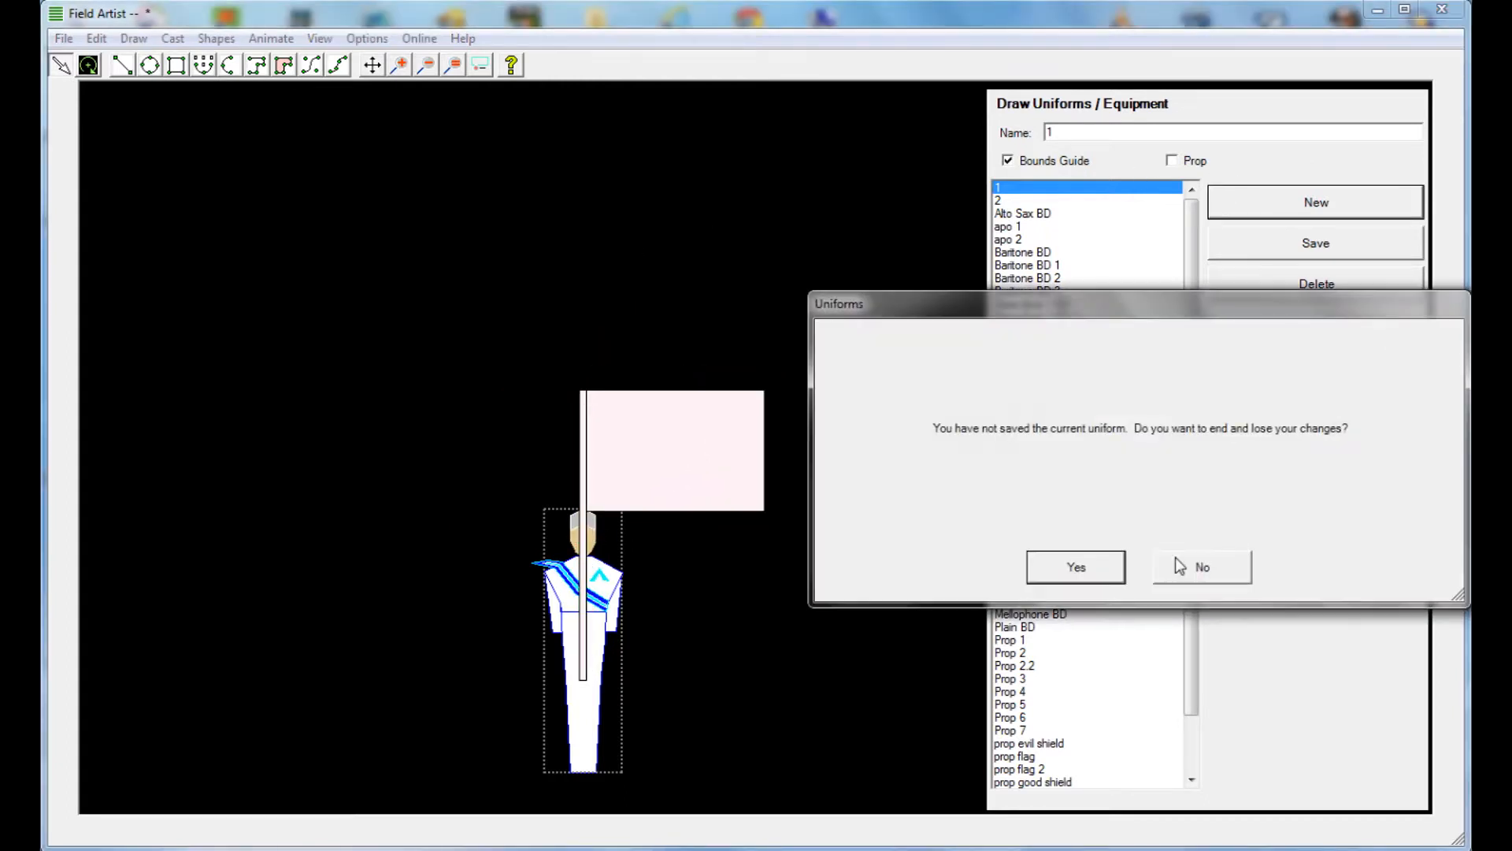
{"action": "left_click", "coordinate": [1100, 577]}
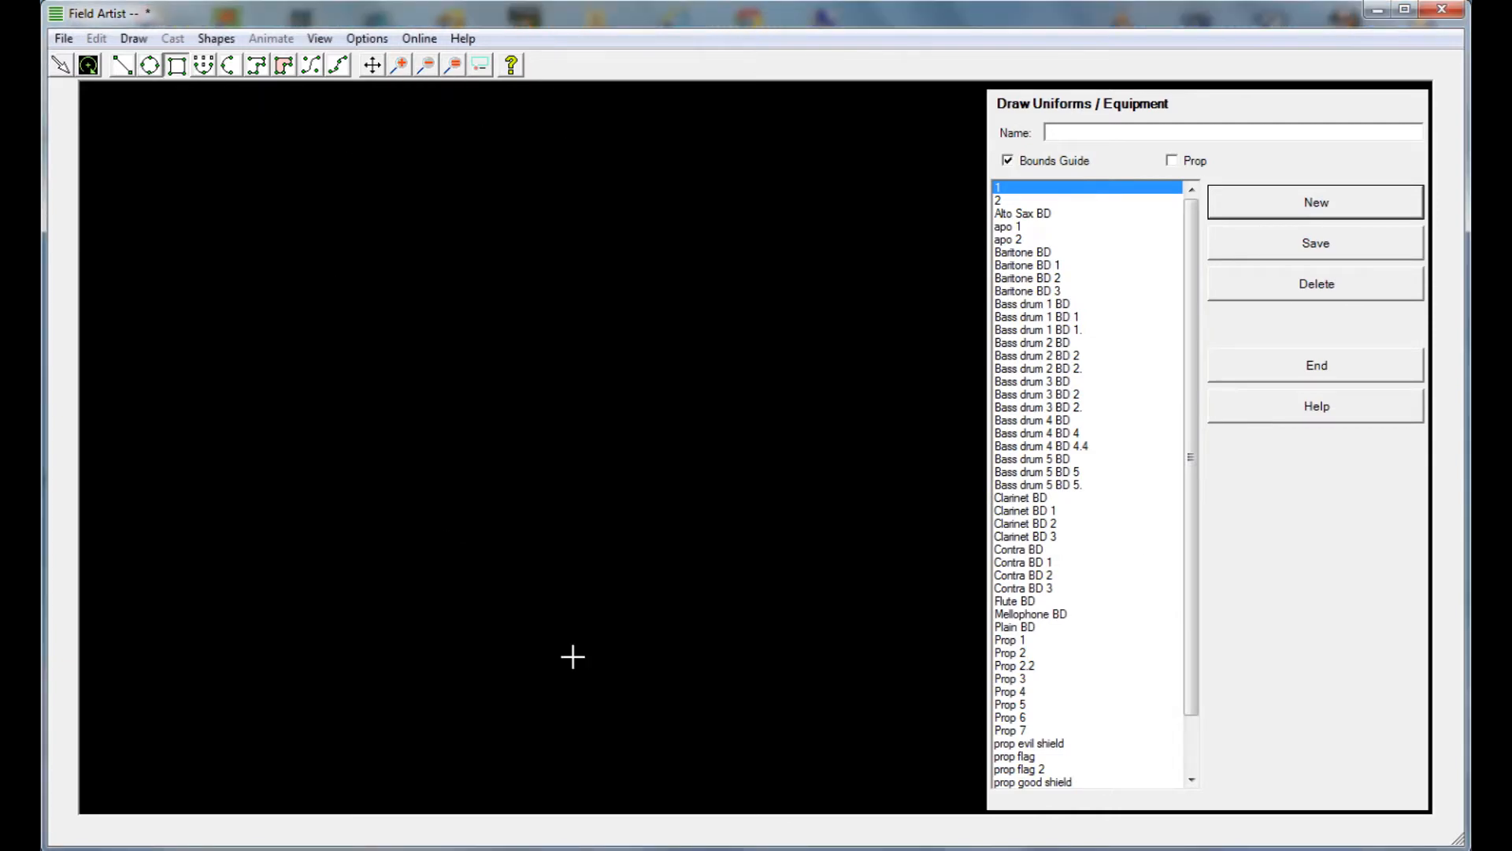
{"action": "left_click_drag", "start_coordinate": [344, 333], "coordinate": [556, 531]}
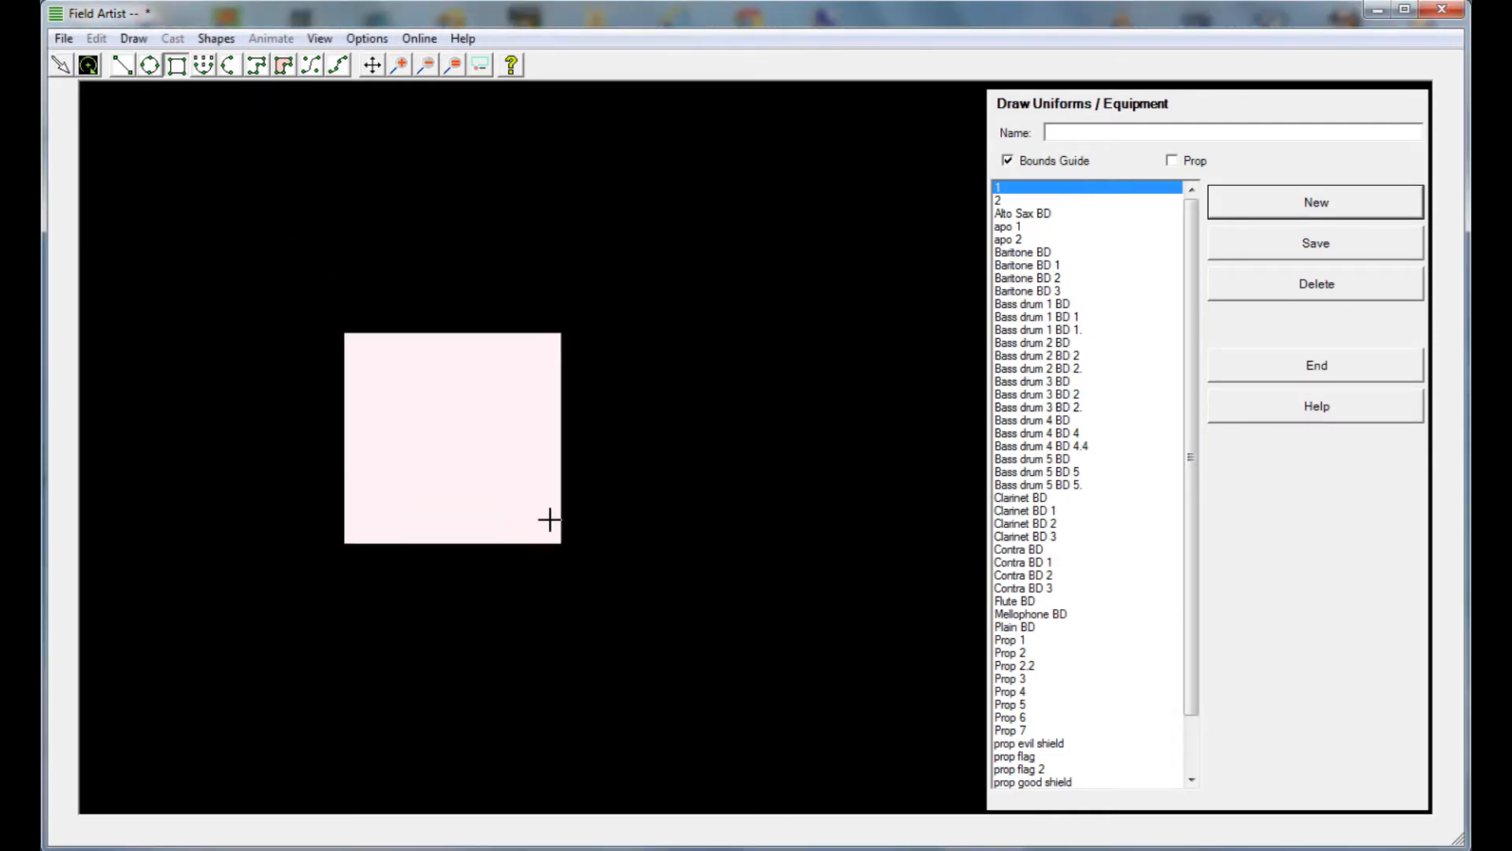
Set the new rectangle's fill color to blue in its shape properties
{"action": "left_click", "coordinate": [60, 66]}
{"action": "right_click", "coordinate": [414, 331]}
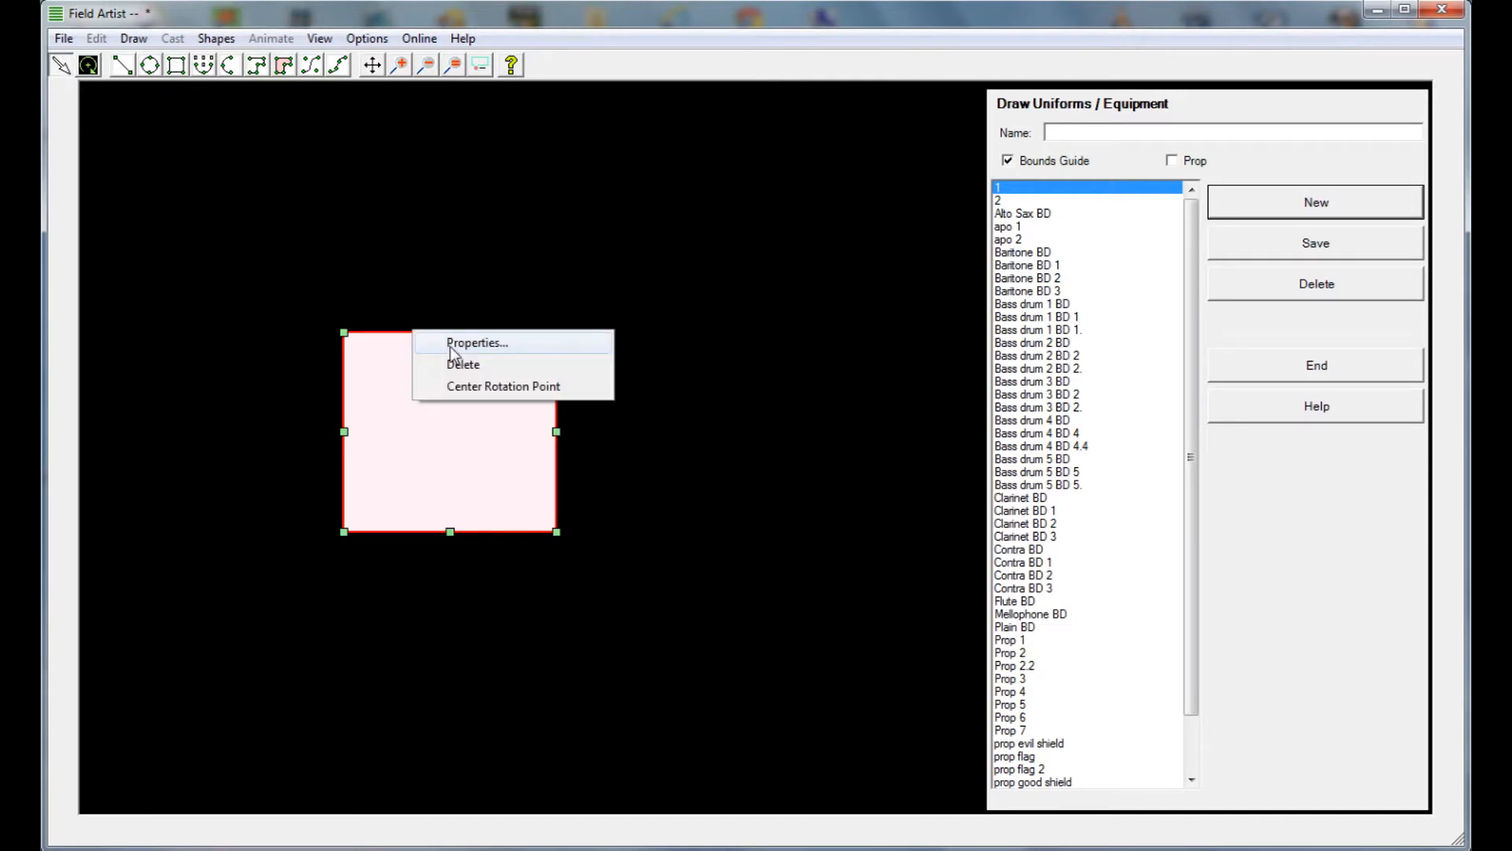
{"action": "left_click", "coordinate": [455, 339]}
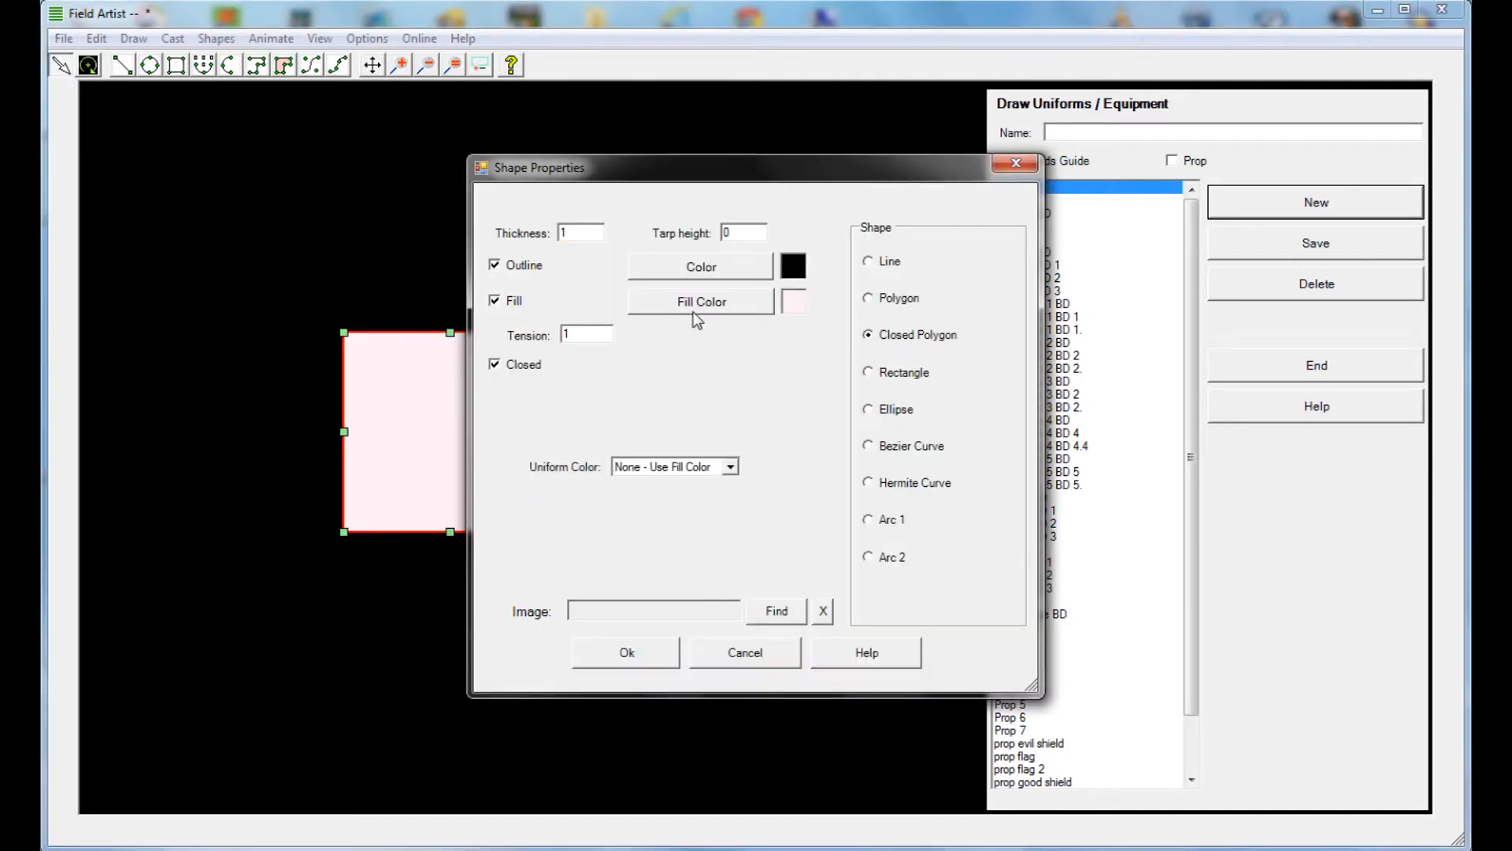
{"action": "left_click", "coordinate": [695, 316]}
{"action": "left_click", "coordinate": [769, 300]}
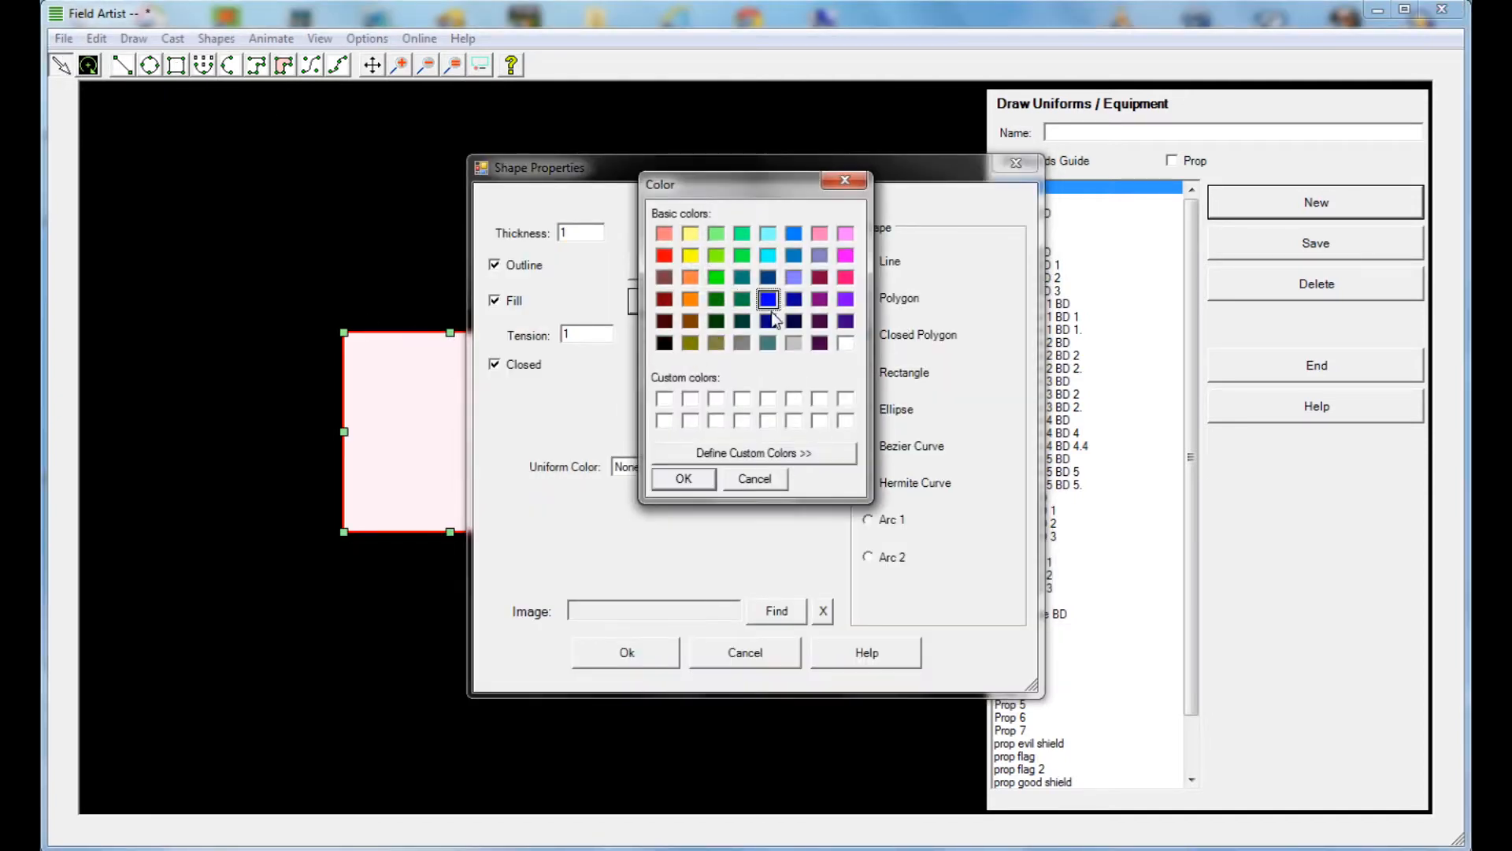
{"action": "left_click", "coordinate": [682, 478]}
Assign the flag image asettt to the shape and accept its conversion to a closed polygon
{"action": "left_click", "coordinate": [778, 613]}
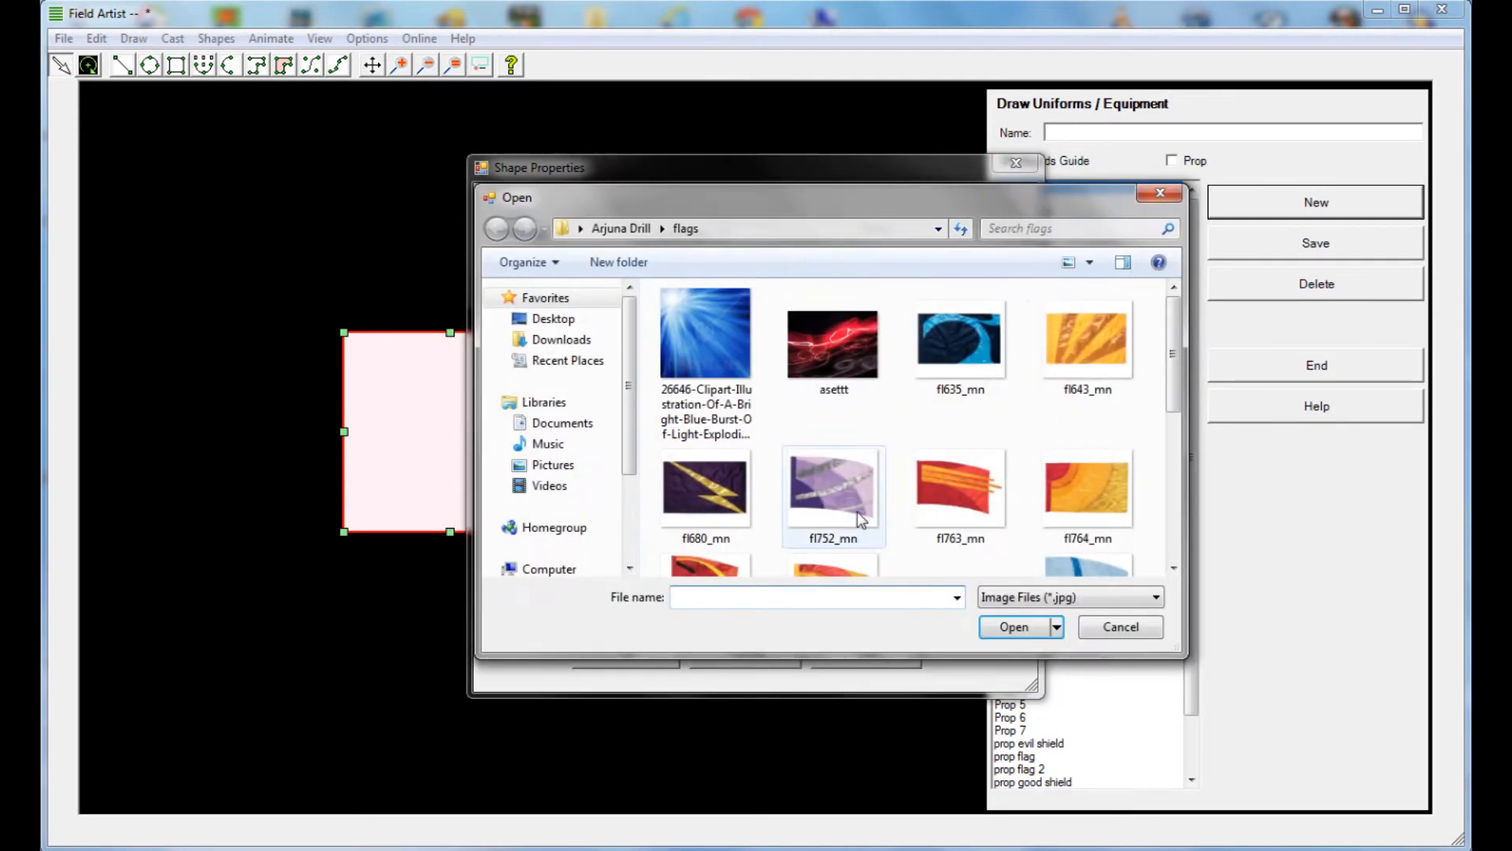
{"action": "left_click", "coordinate": [841, 377]}
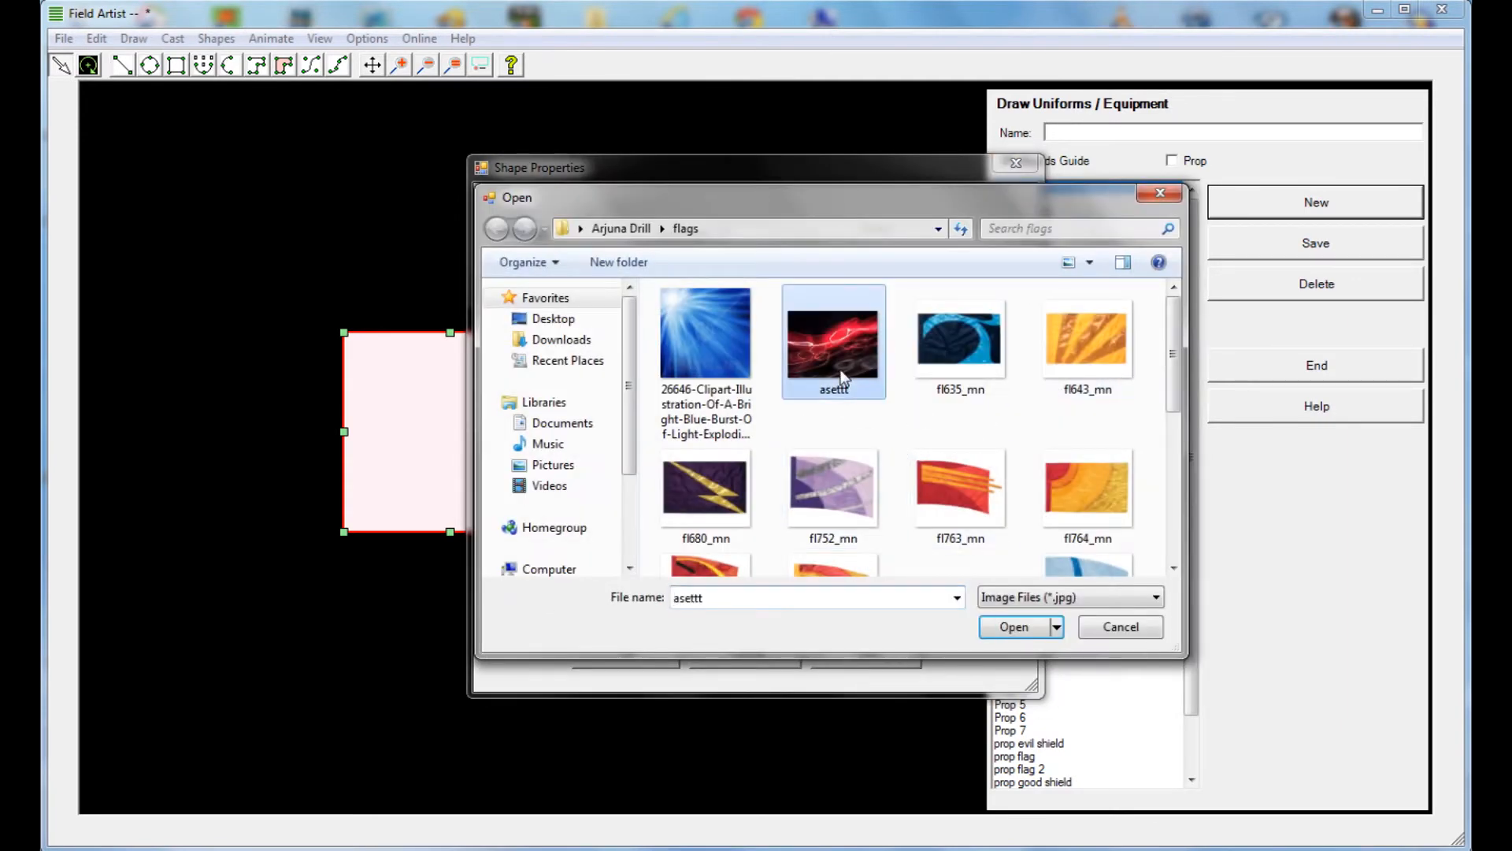
{"action": "left_click", "coordinate": [1018, 627]}
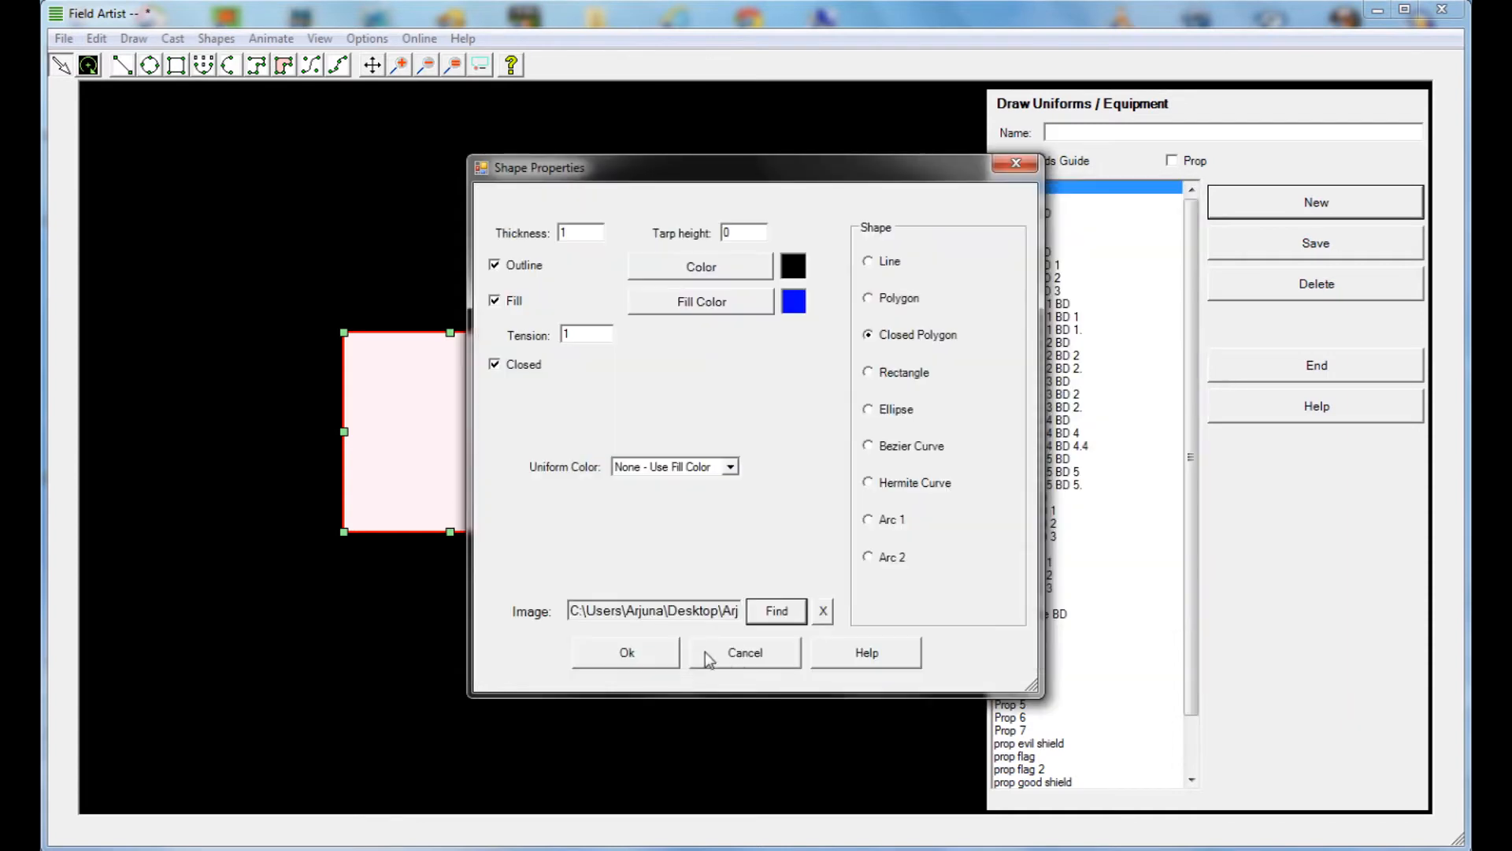
{"action": "left_click", "coordinate": [641, 657]}
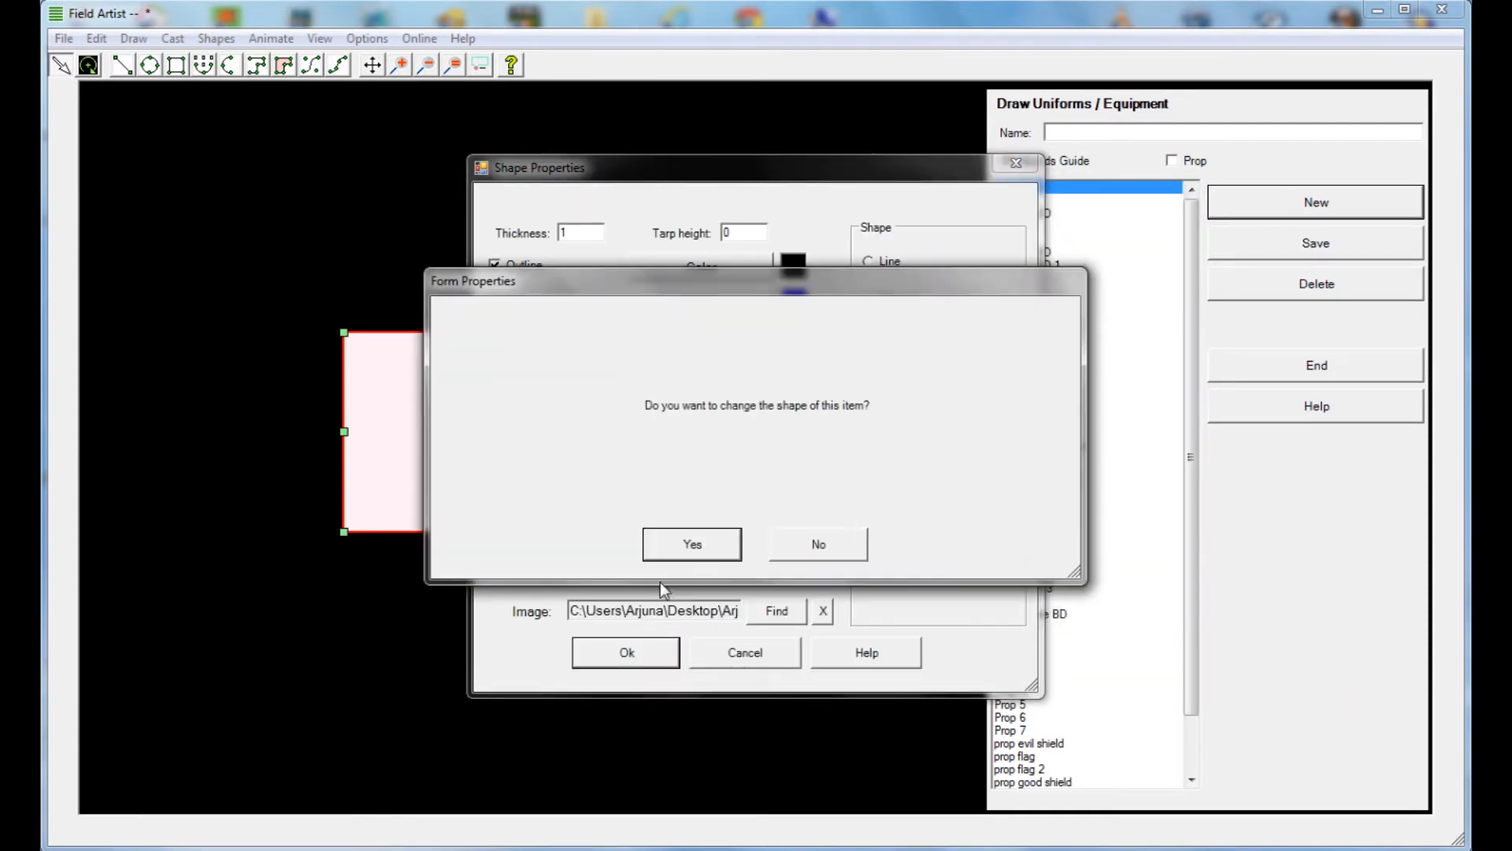
{"action": "left_click", "coordinate": [722, 540]}
Reshape the blue closed polygon into an irregular, widened diamond by moving three of its corner points
{"action": "left_click_drag", "start_coordinate": [346, 530], "coordinate": [352, 478]}
{"action": "left_click_drag", "start_coordinate": [344, 331], "coordinate": [457, 408]}
{"action": "left_click_drag", "start_coordinate": [556, 532], "coordinate": [709, 447]}
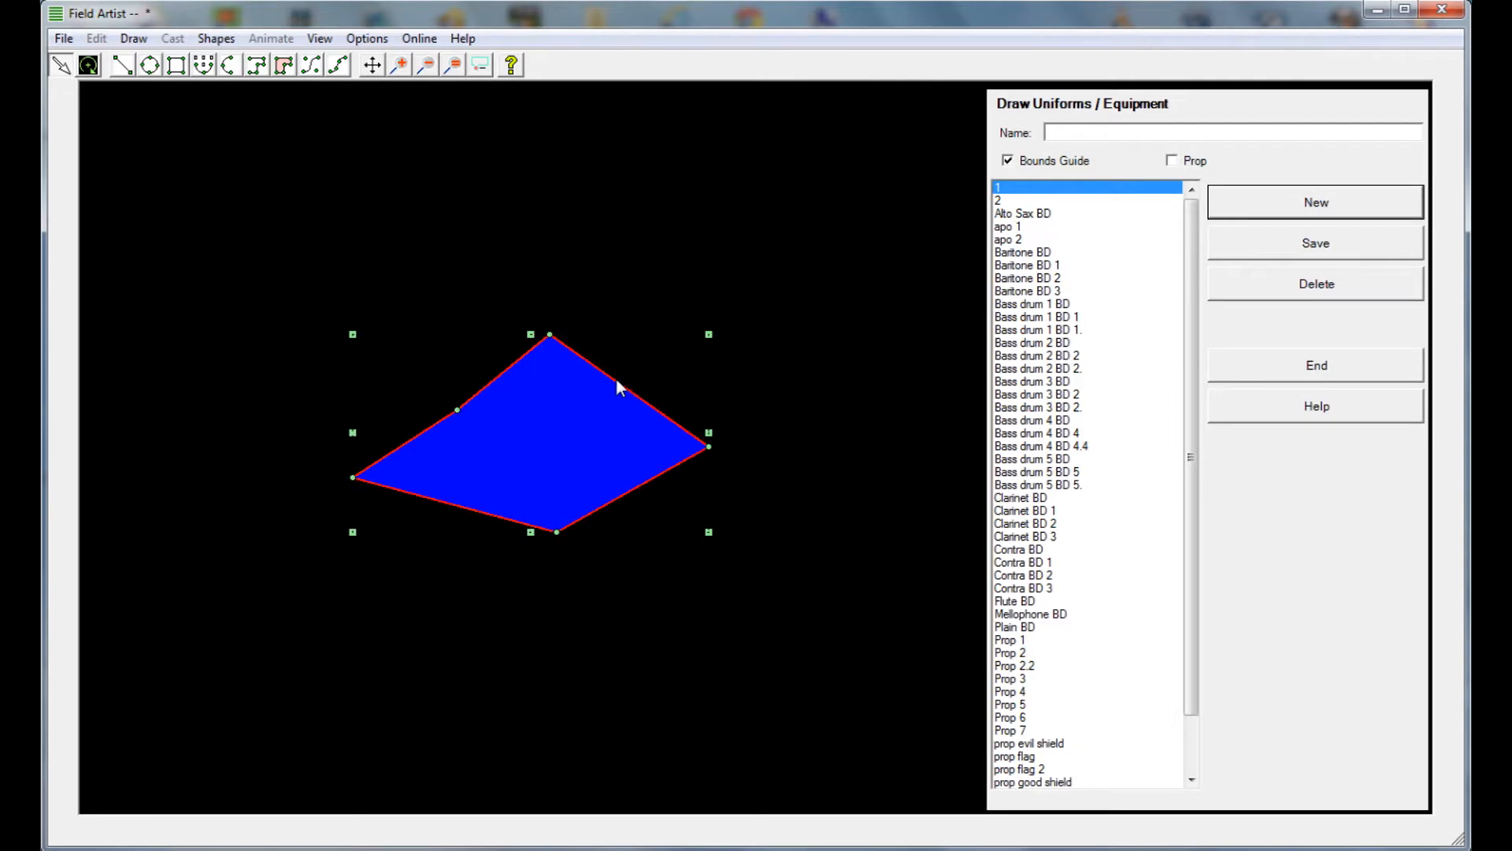
Pull the blue polygon's upper-right edge and its left inner point inward to give the shape deep notches
{"action": "left_click_drag", "start_coordinate": [616, 379], "coordinate": [540, 452]}
{"action": "left_click_drag", "start_coordinate": [459, 409], "coordinate": [457, 459]}
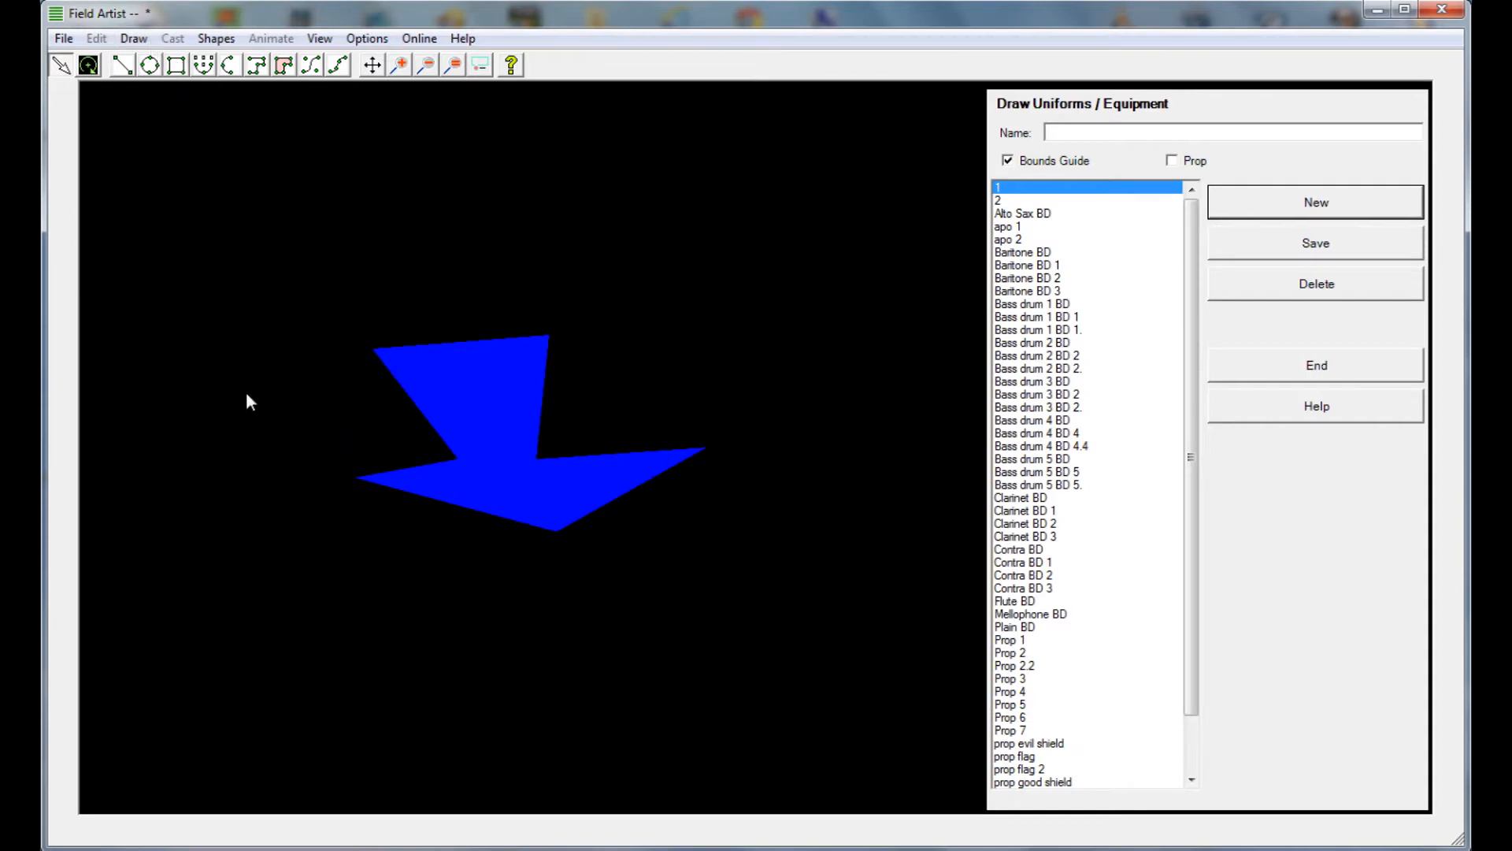
Draw a tall pale rectangle and place it against the blue polygon's left side
{"action": "left_click", "coordinate": [176, 65]}
{"action": "left_click_drag", "start_coordinate": [221, 228], "coordinate": [343, 444]}
{"action": "left_click", "coordinate": [60, 65]}
{"action": "left_click", "coordinate": [296, 229]}
{"action": "left_click_drag", "start_coordinate": [288, 229], "coordinate": [373, 358]}
{"action": "left_click", "coordinate": [429, 306]}
{"action": "left_click", "coordinate": [380, 349]}
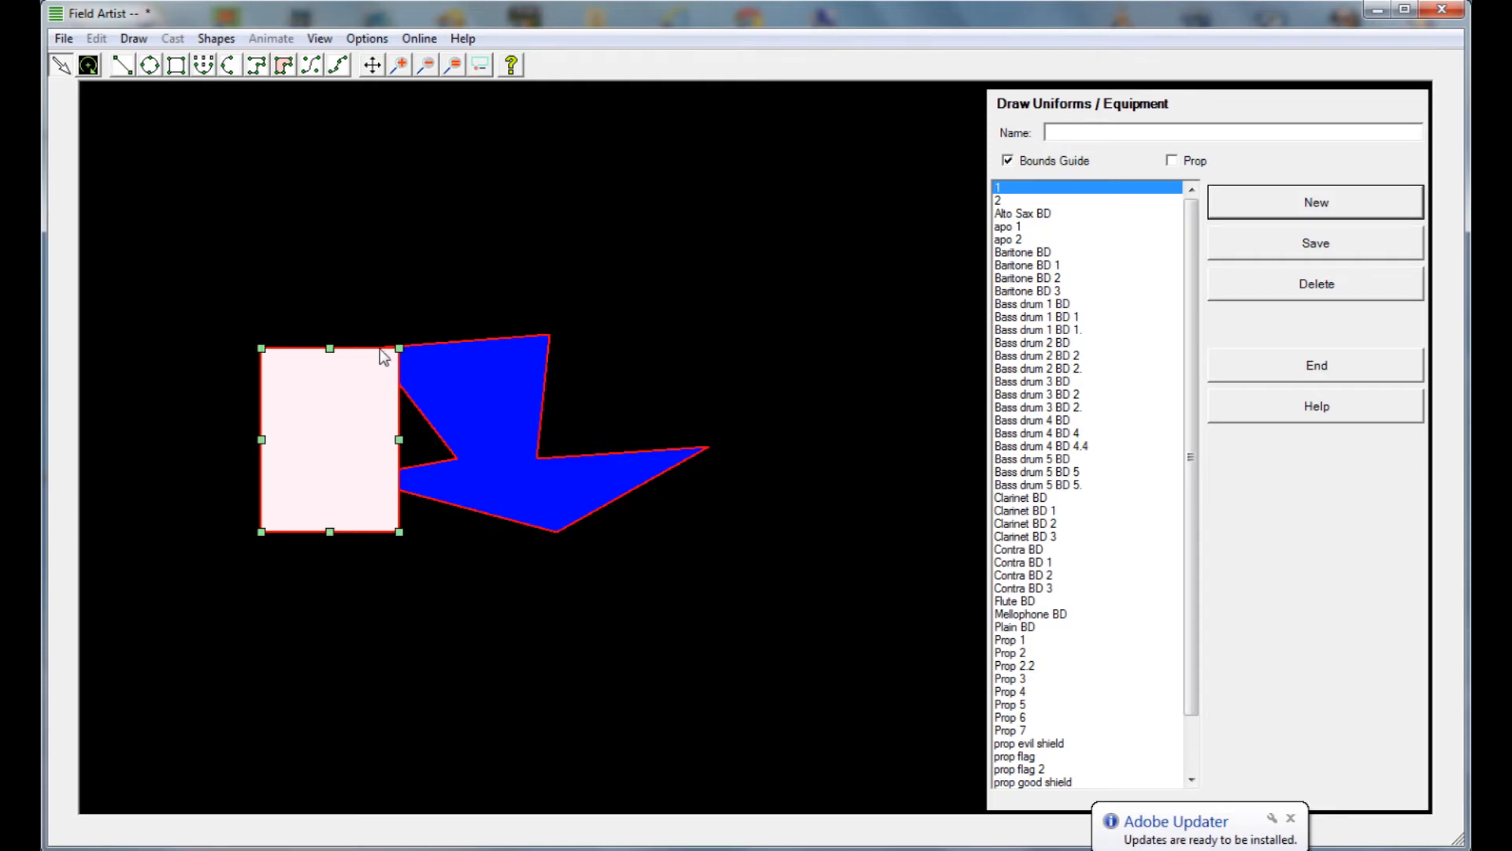
Assign the blue light-burst image starting with 26646-Clipart-Illustration to the pale rectangle in its shape properties
{"action": "right_click", "coordinate": [345, 349]}
{"action": "left_click", "coordinate": [365, 361]}
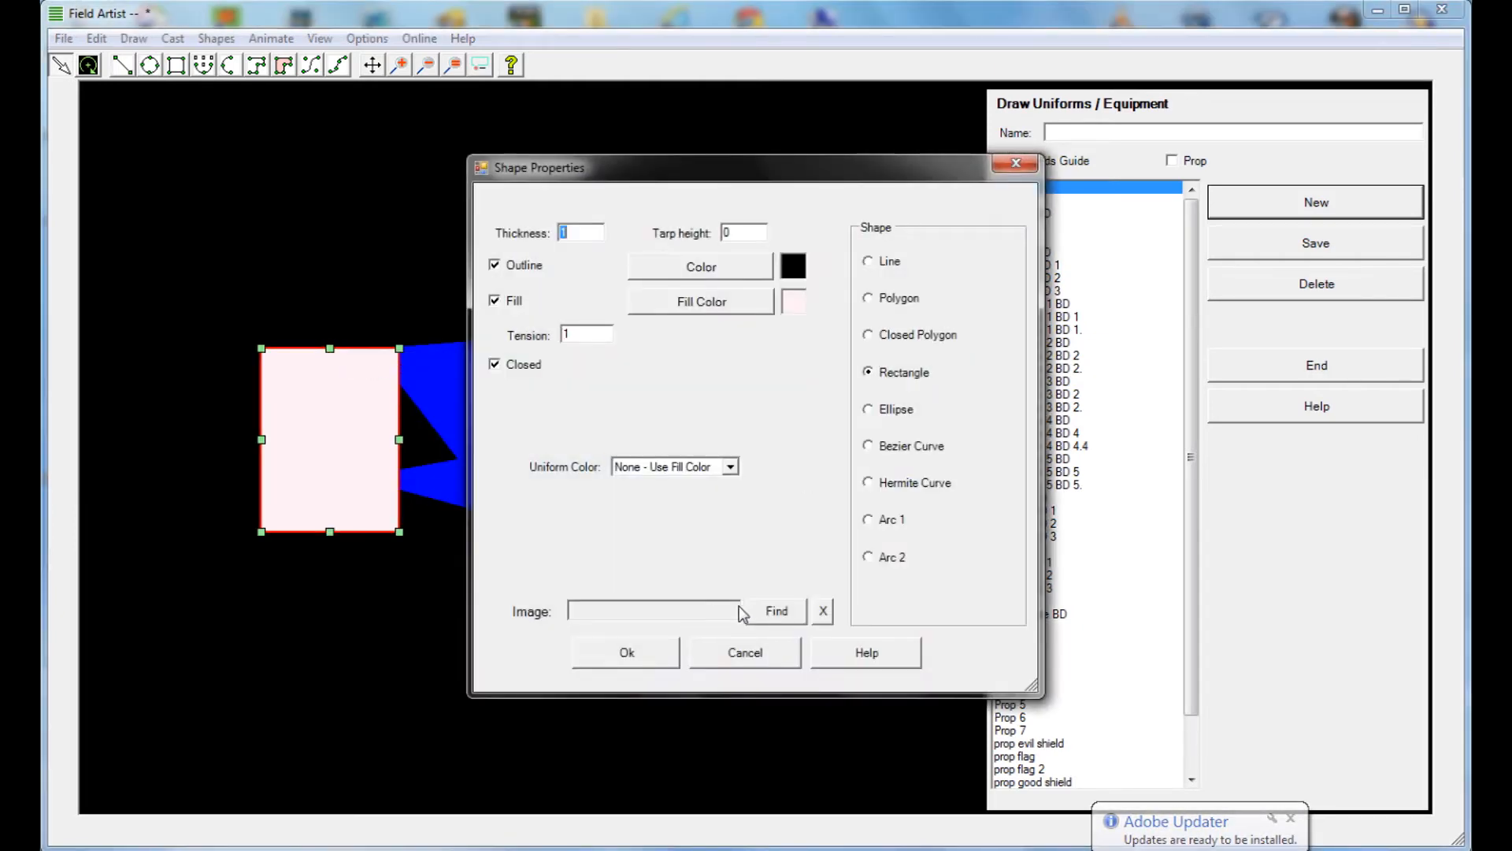
{"action": "left_click", "coordinate": [775, 613]}
{"action": "left_click", "coordinate": [720, 352]}
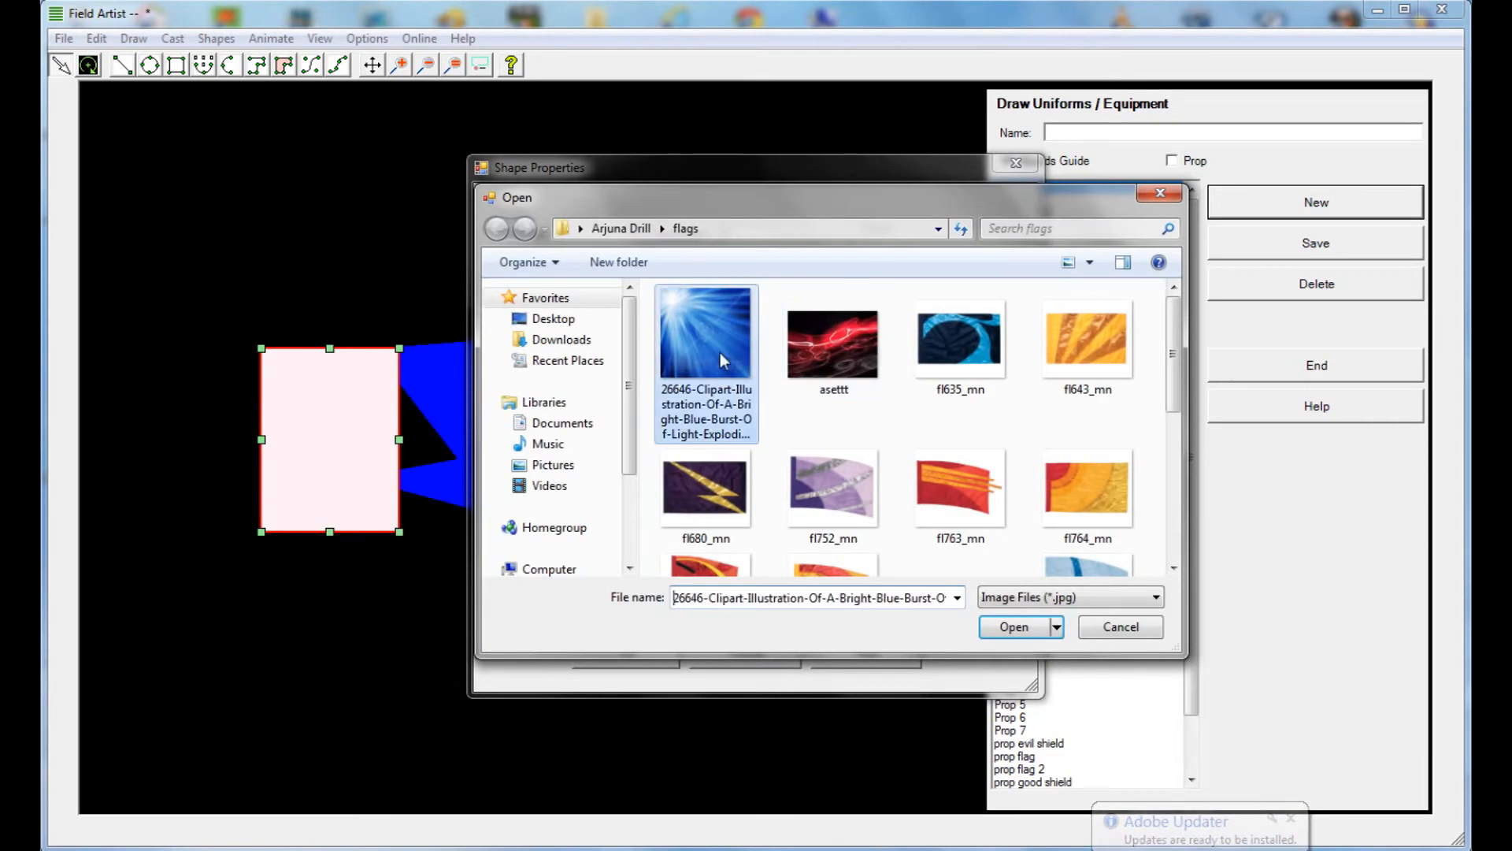
{"action": "left_click", "coordinate": [1016, 626]}
{"action": "left_click", "coordinate": [673, 661]}
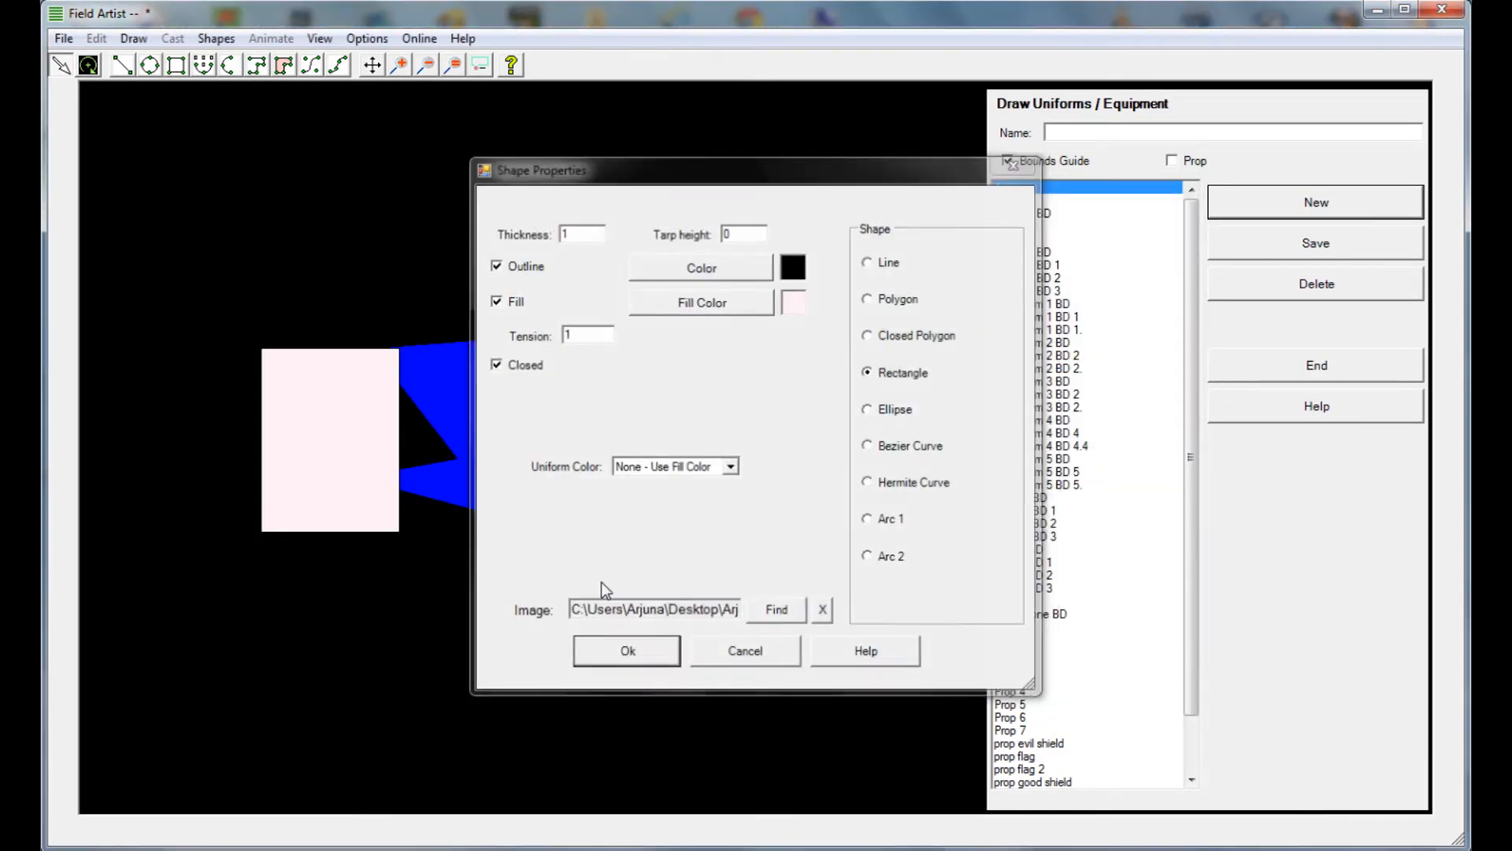
Resize the pale rectangle, convert it to a closed polygon and move its two upper corners to form a narrow pennant
{"action": "left_click", "coordinate": [401, 433]}
{"action": "left_click_drag", "start_coordinate": [401, 351], "coordinate": [408, 391]}
{"action": "right_click", "coordinate": [398, 398]}
{"action": "left_click", "coordinate": [429, 403]}
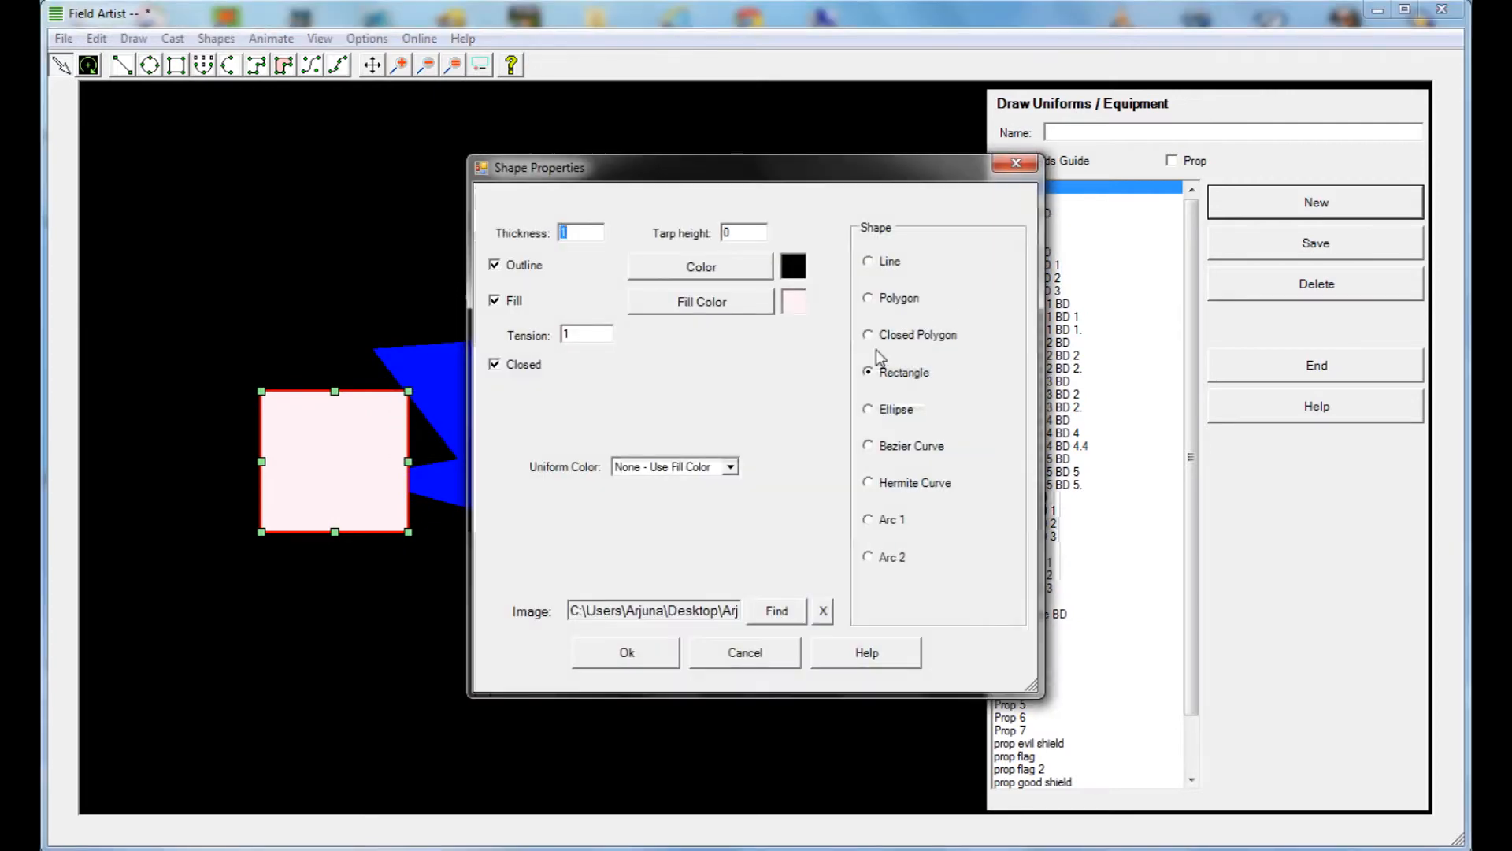
{"action": "left_click", "coordinate": [627, 655]}
{"action": "left_click", "coordinate": [690, 543]}
{"action": "left_click_drag", "start_coordinate": [262, 394], "coordinate": [285, 324]}
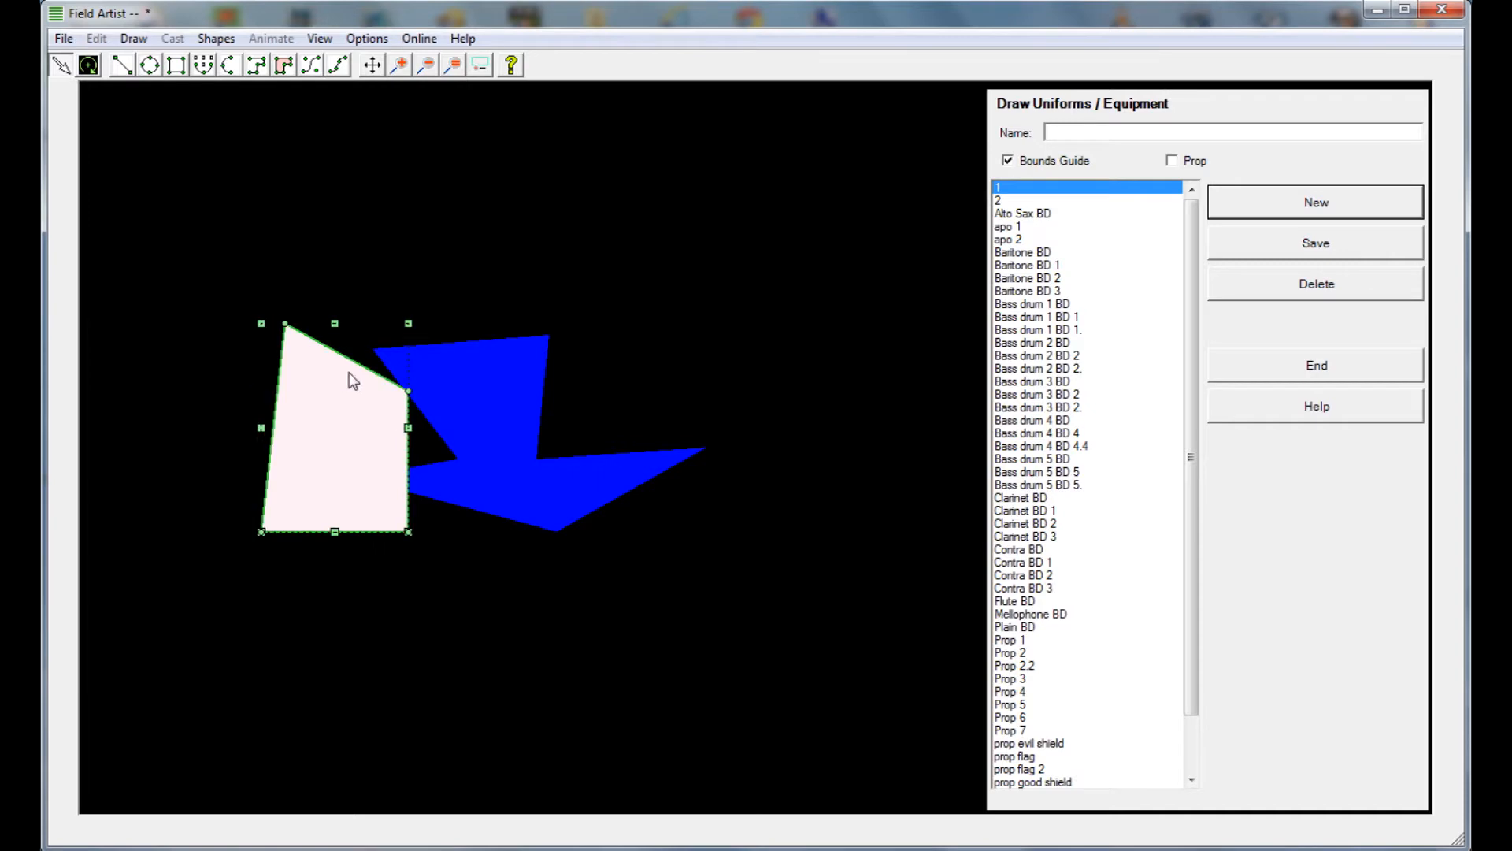
{"action": "left_click_drag", "start_coordinate": [408, 391], "coordinate": [358, 464]}
Move the blue polygon further behind the pale pennant and reshape its corners into a single peak with a long pointed tail
{"action": "left_click", "coordinate": [448, 344]}
{"action": "left_click_drag", "start_coordinate": [448, 341], "coordinate": [406, 355]}
{"action": "left_click_drag", "start_coordinate": [410, 466], "coordinate": [316, 457]}
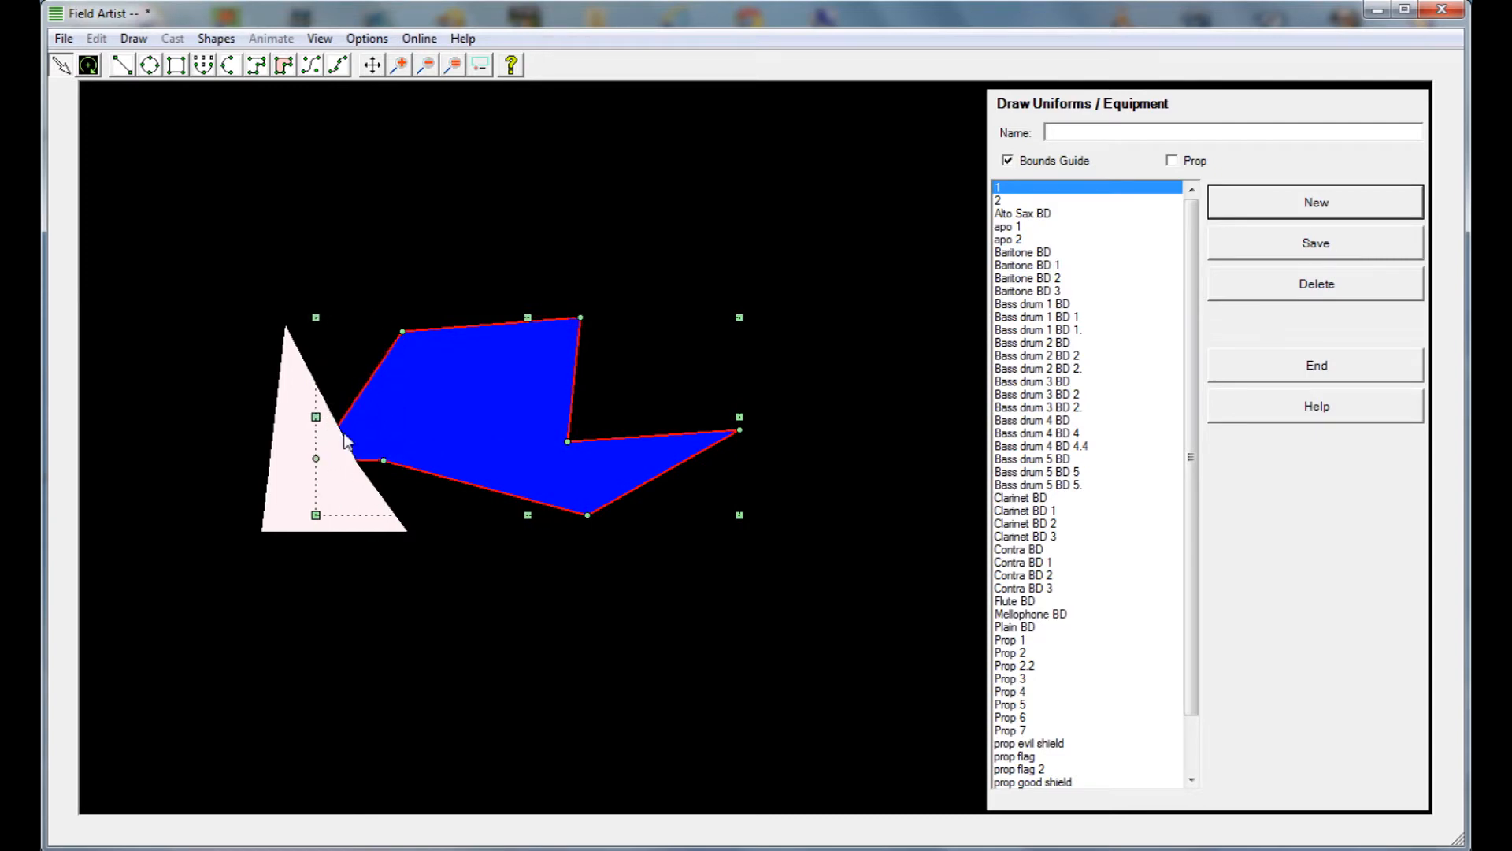
{"action": "left_click_drag", "start_coordinate": [402, 332], "coordinate": [330, 410]}
{"action": "left_click_drag", "start_coordinate": [738, 429], "coordinate": [715, 526]}
{"action": "left_click_drag", "start_coordinate": [581, 318], "coordinate": [451, 287]}
{"action": "left_click_drag", "start_coordinate": [384, 462], "coordinate": [367, 520]}
{"action": "left_click_drag", "start_coordinate": [202, 327], "coordinate": [483, 355]}
{"action": "left_click", "coordinate": [622, 323]}
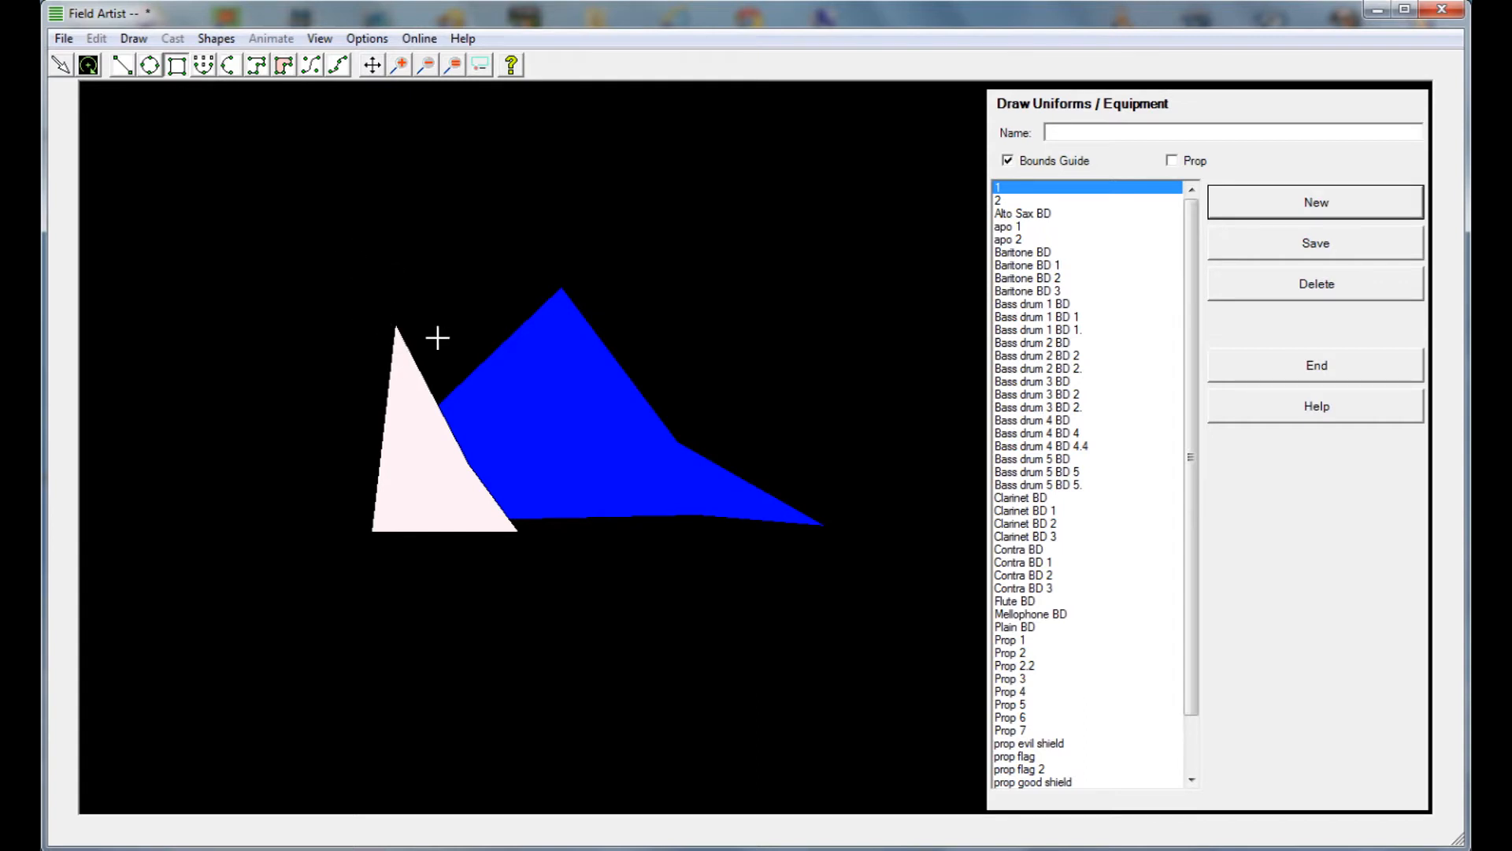
Draw a long, thin vertical rectangle as a flagpole along the pennant's left edge and narrow it slightly
{"action": "left_click_drag", "start_coordinate": [394, 332], "coordinate": [377, 801]}
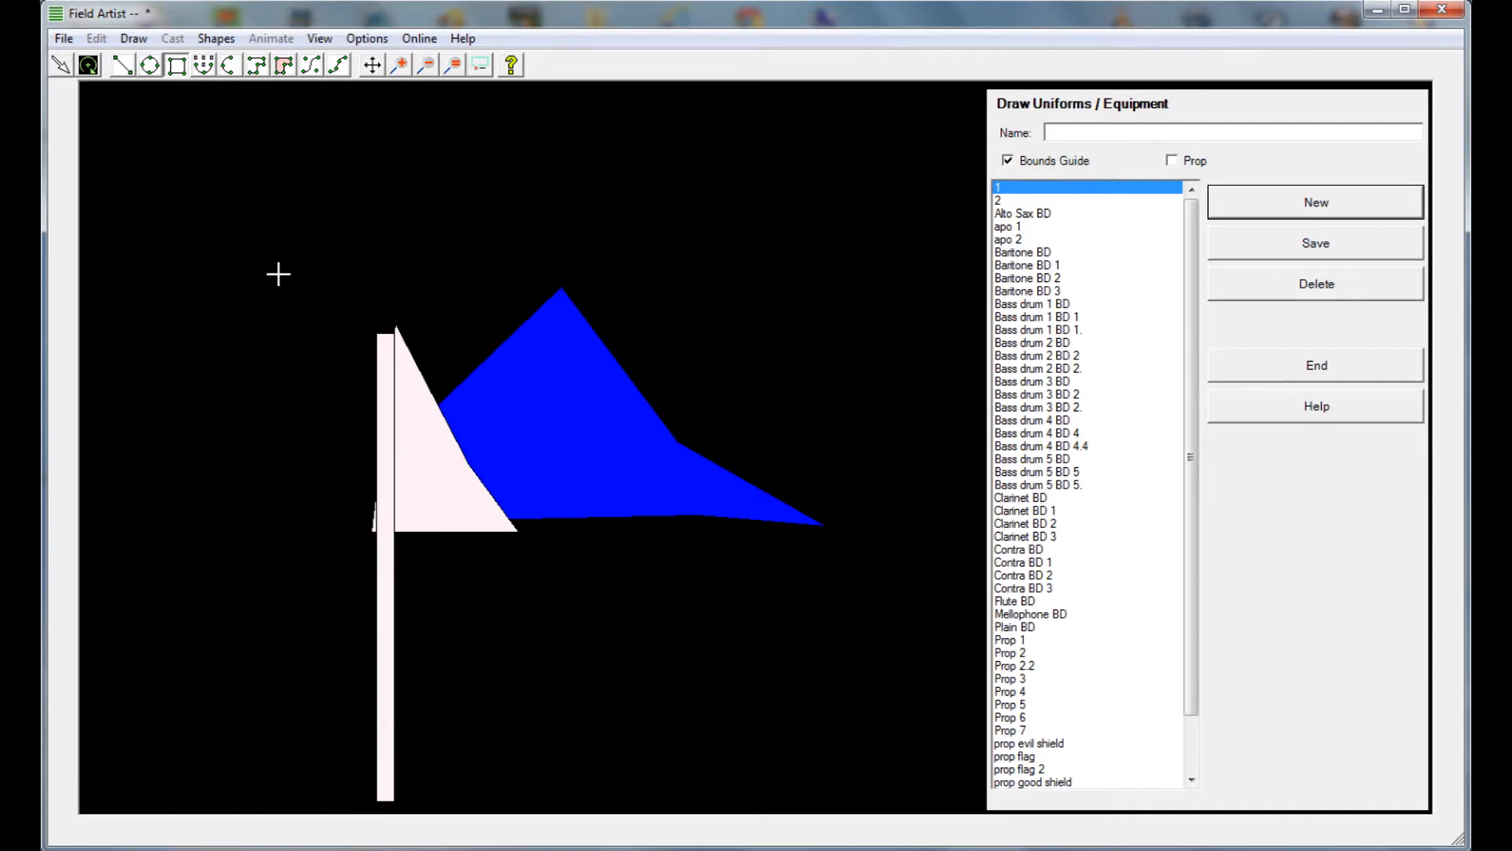
{"action": "left_click", "coordinate": [58, 65]}
{"action": "left_click", "coordinate": [387, 378]}
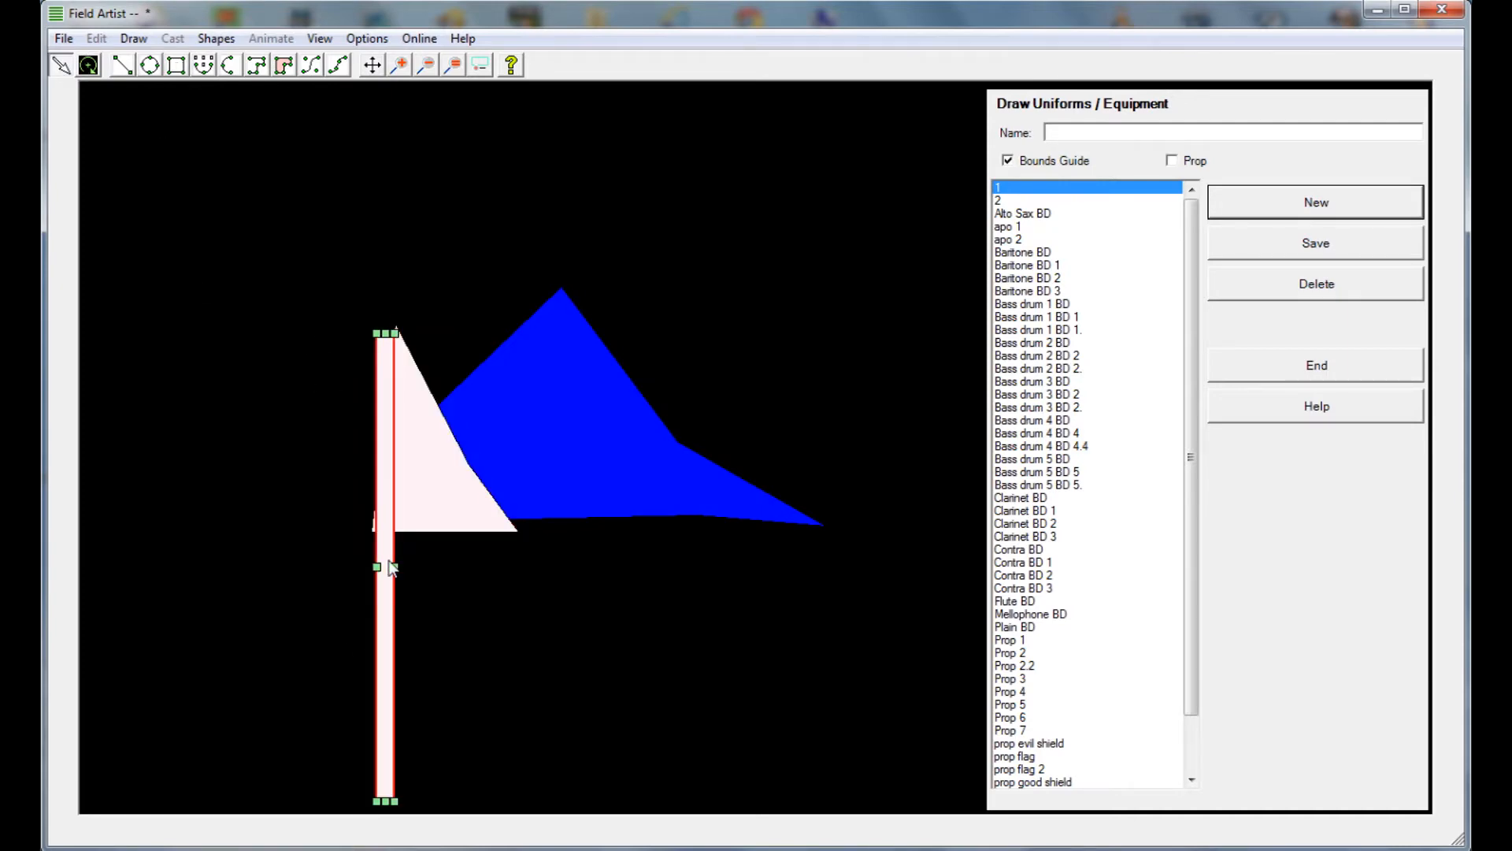
{"action": "mouse_move", "coordinate": [396, 567]}
{"action": "left_mouse_down"}
{"action": "mouse_move", "coordinate": [384, 584]}
{"action": "mouse_move", "coordinate": [398, 582]}
{"action": "left_mouse_up"}
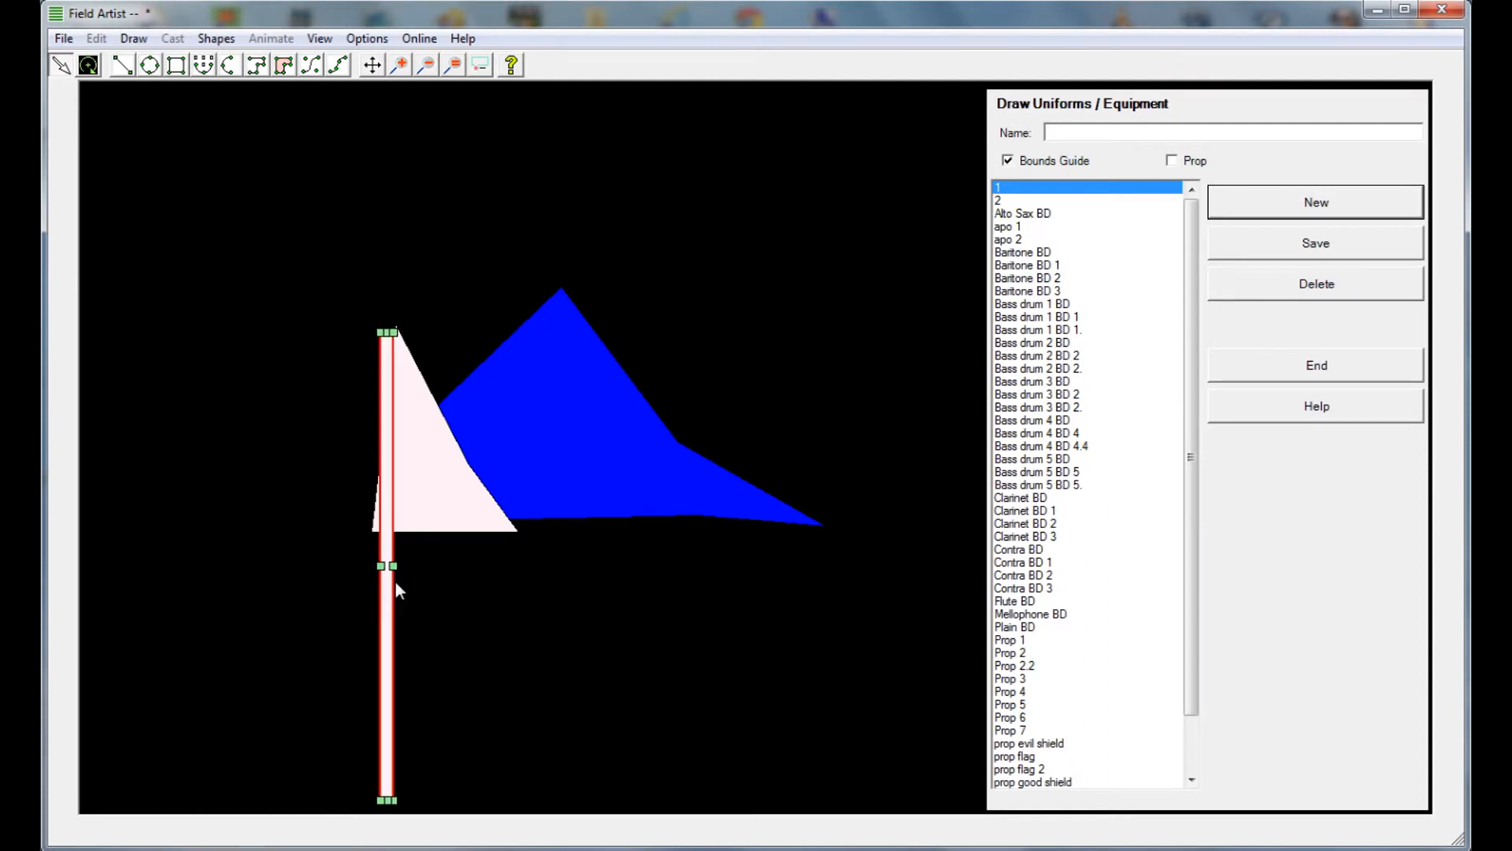
{"action": "left_click", "coordinate": [301, 287]}
Bring the whole flag and pole into view and refresh the bounds guide around the drawing
{"action": "left_click_drag", "start_coordinate": [245, 202], "coordinate": [665, 589]}
{"action": "left_click_drag", "start_coordinate": [396, 622], "coordinate": [437, 586]}
{"action": "left_click", "coordinate": [373, 65]}
{"action": "left_click_drag", "start_coordinate": [443, 248], "coordinate": [434, 136]}
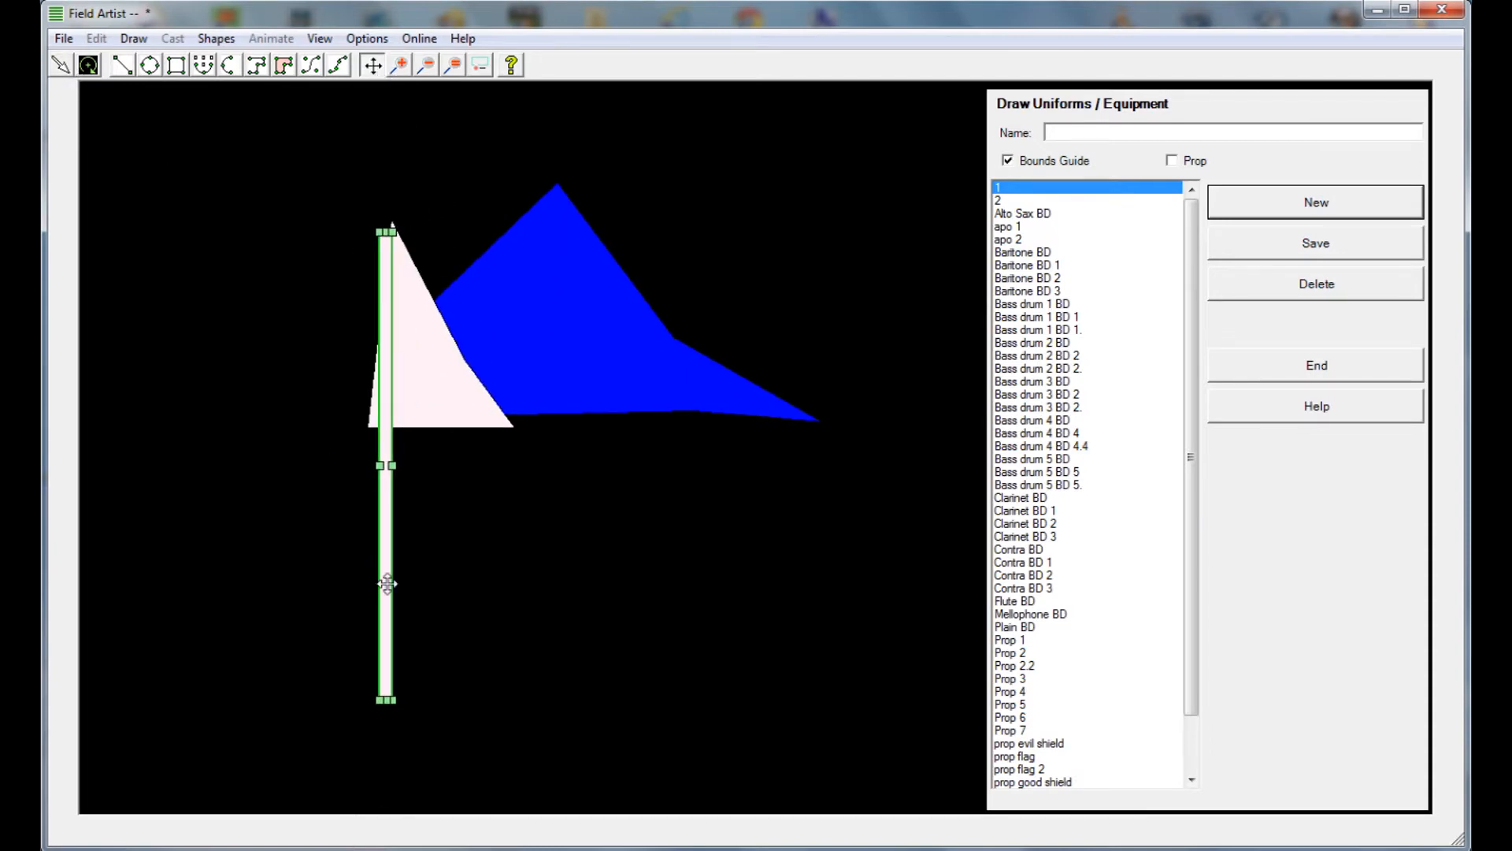
{"action": "left_click_drag", "start_coordinate": [472, 546], "coordinate": [475, 554]}
{"action": "left_click", "coordinate": [69, 68]}
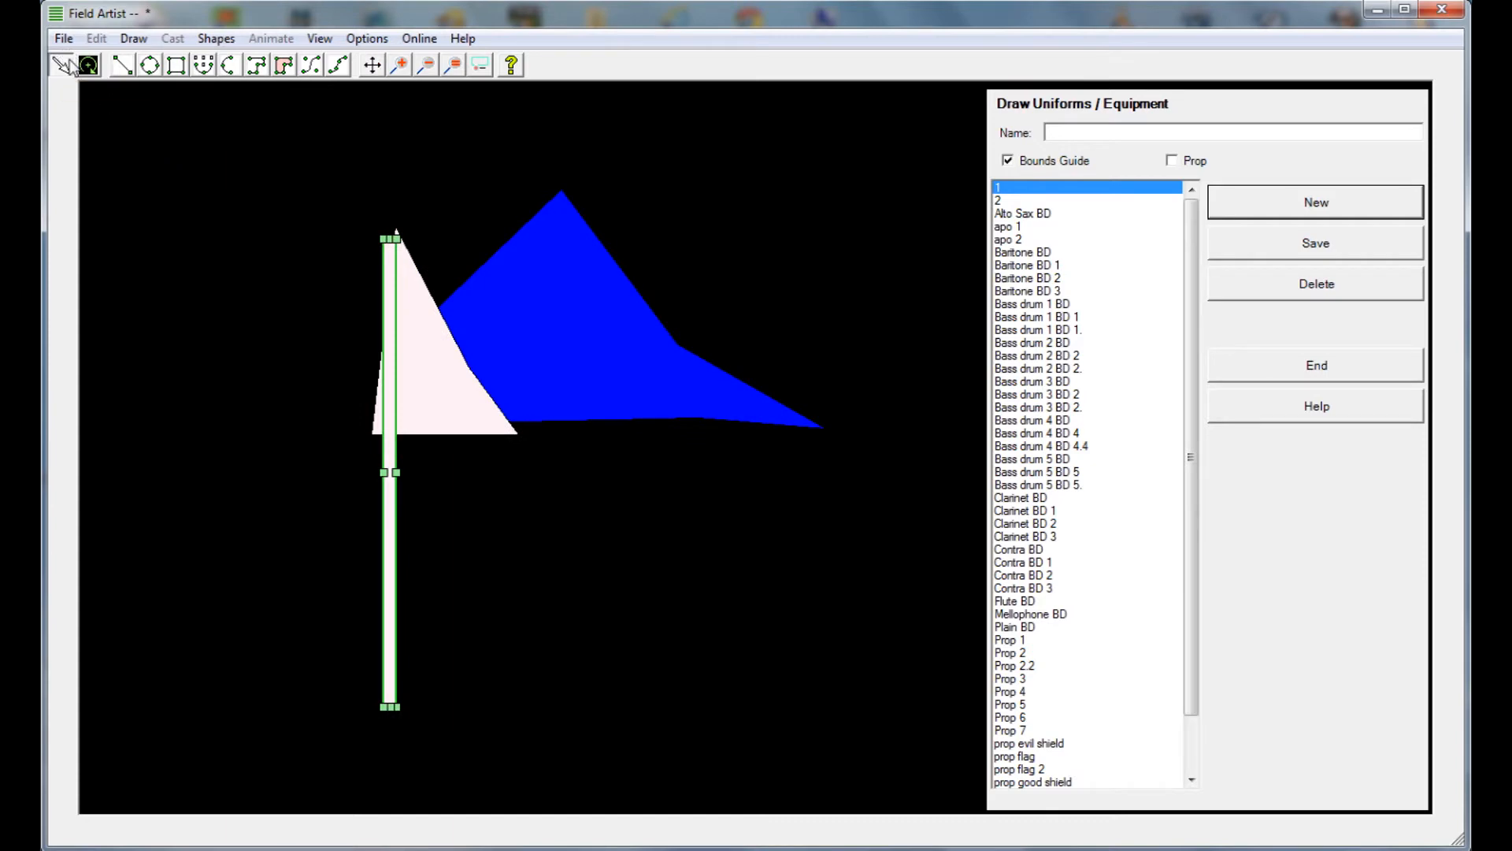
{"action": "left_click", "coordinate": [1051, 162]}
{"action": "left_click", "coordinate": [1048, 163]}
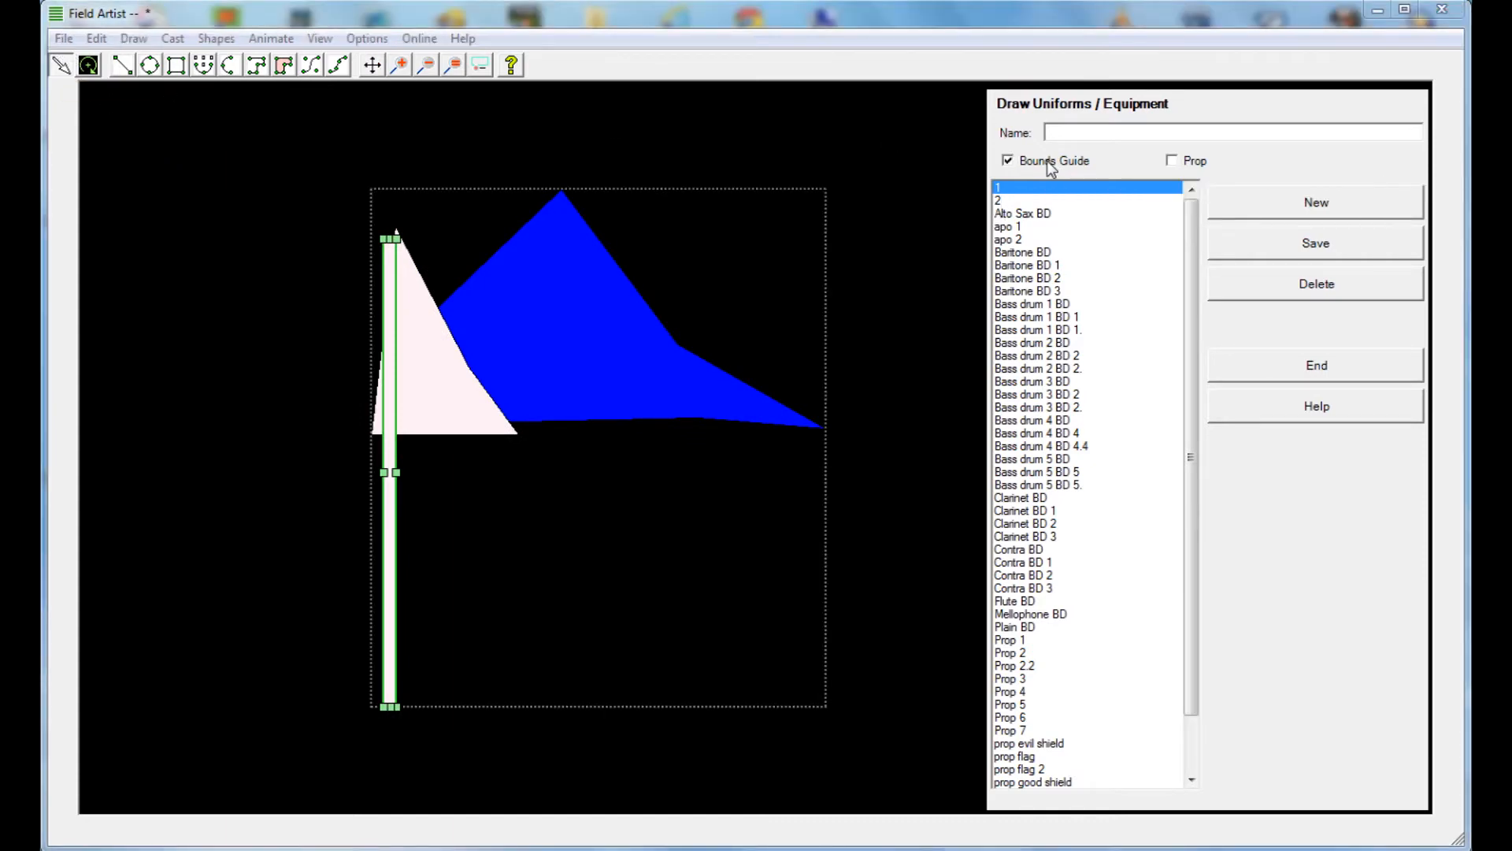
Shrink the bounds guide to a narrow box and center it around the lower part of the flagpole
{"action": "left_click", "coordinate": [486, 189]}
{"action": "left_click_drag", "start_coordinate": [830, 451], "coordinate": [476, 441]}
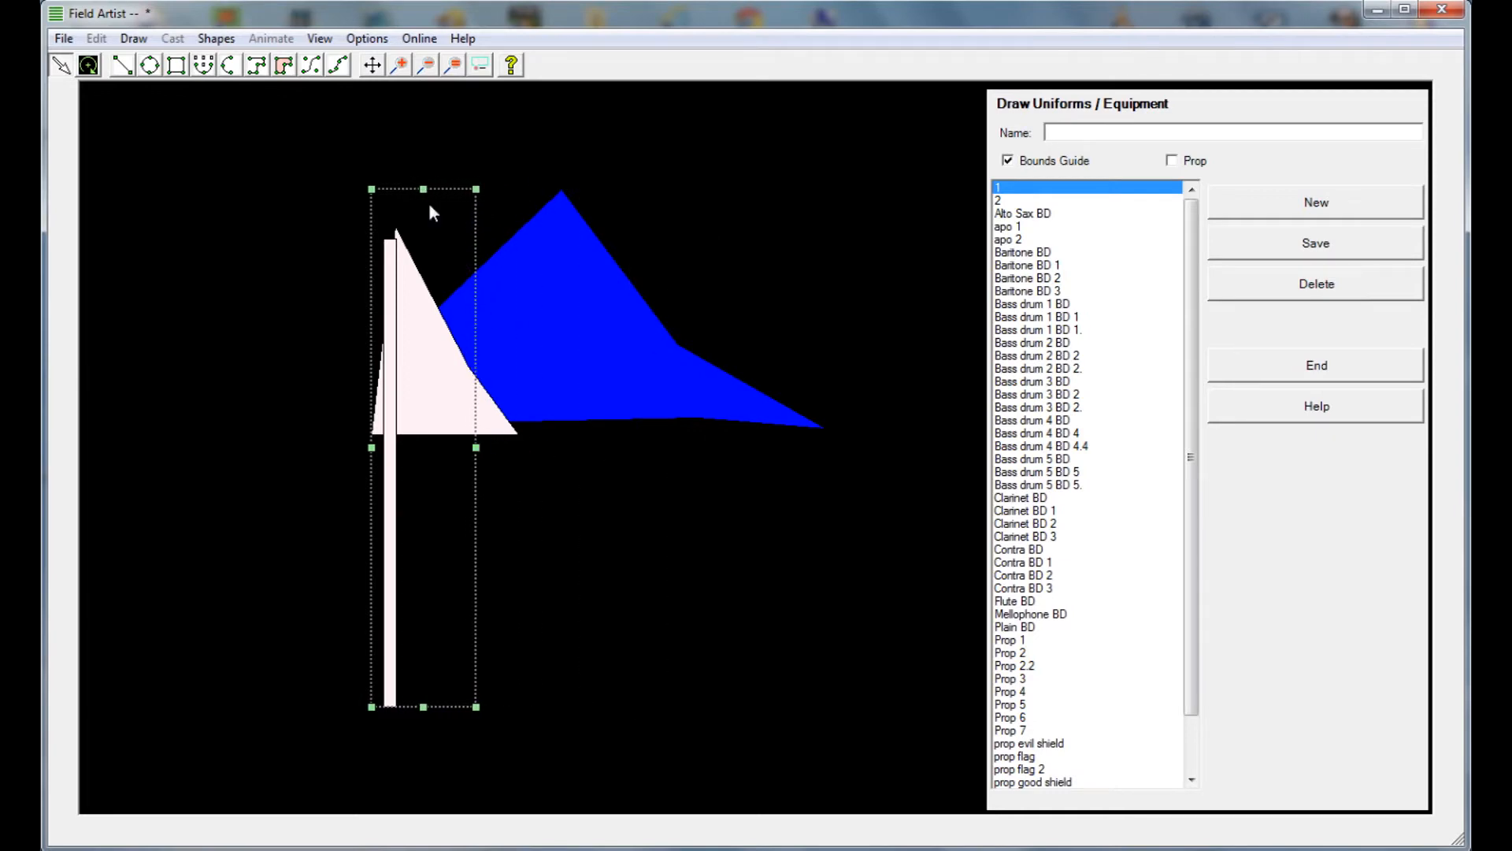
{"action": "left_click_drag", "start_coordinate": [423, 189], "coordinate": [425, 325]}
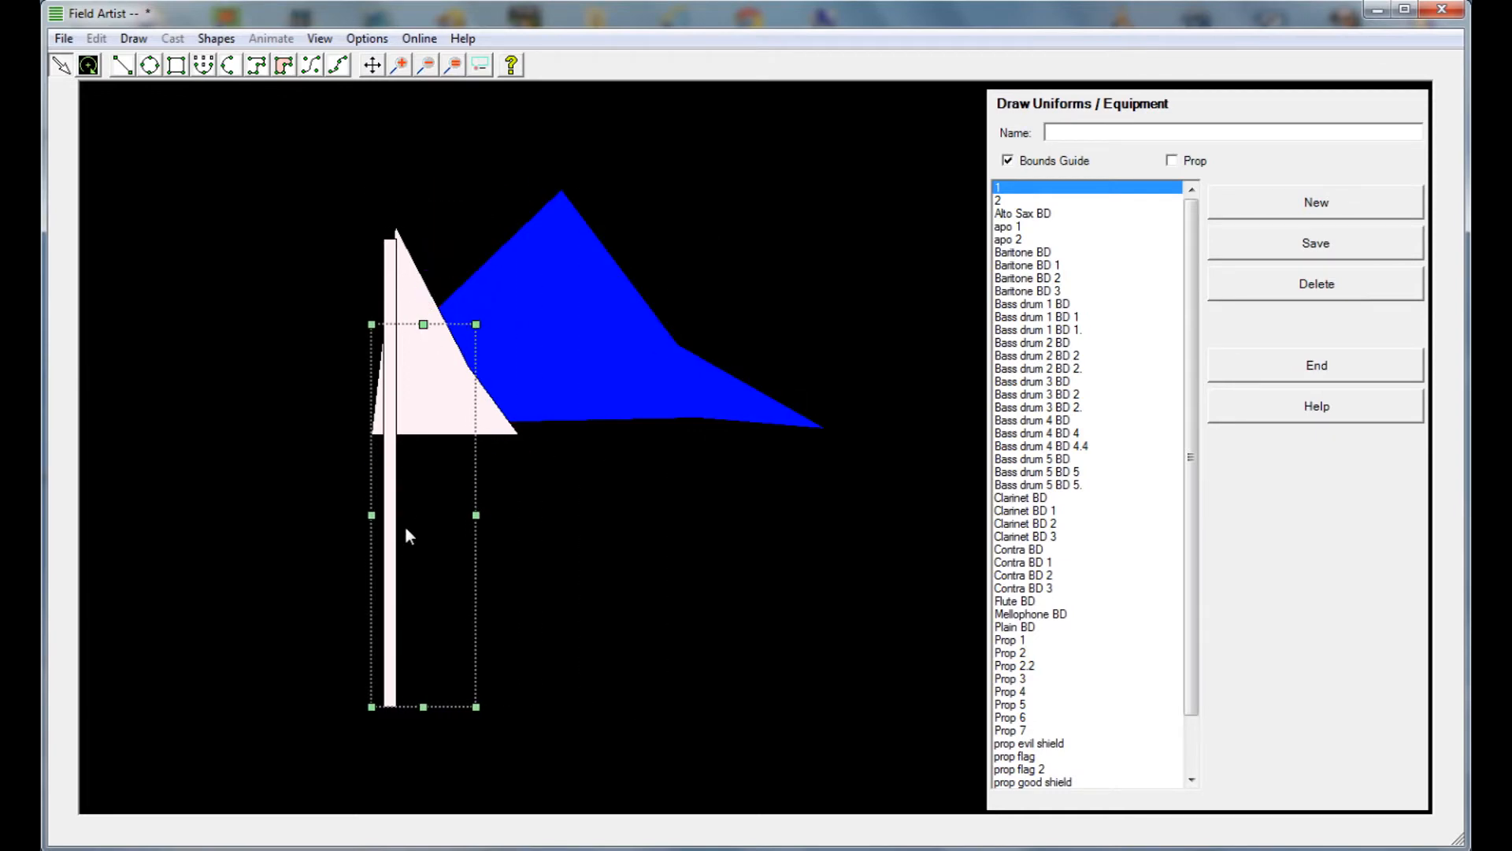
{"action": "left_click_drag", "start_coordinate": [369, 512], "coordinate": [465, 534]}
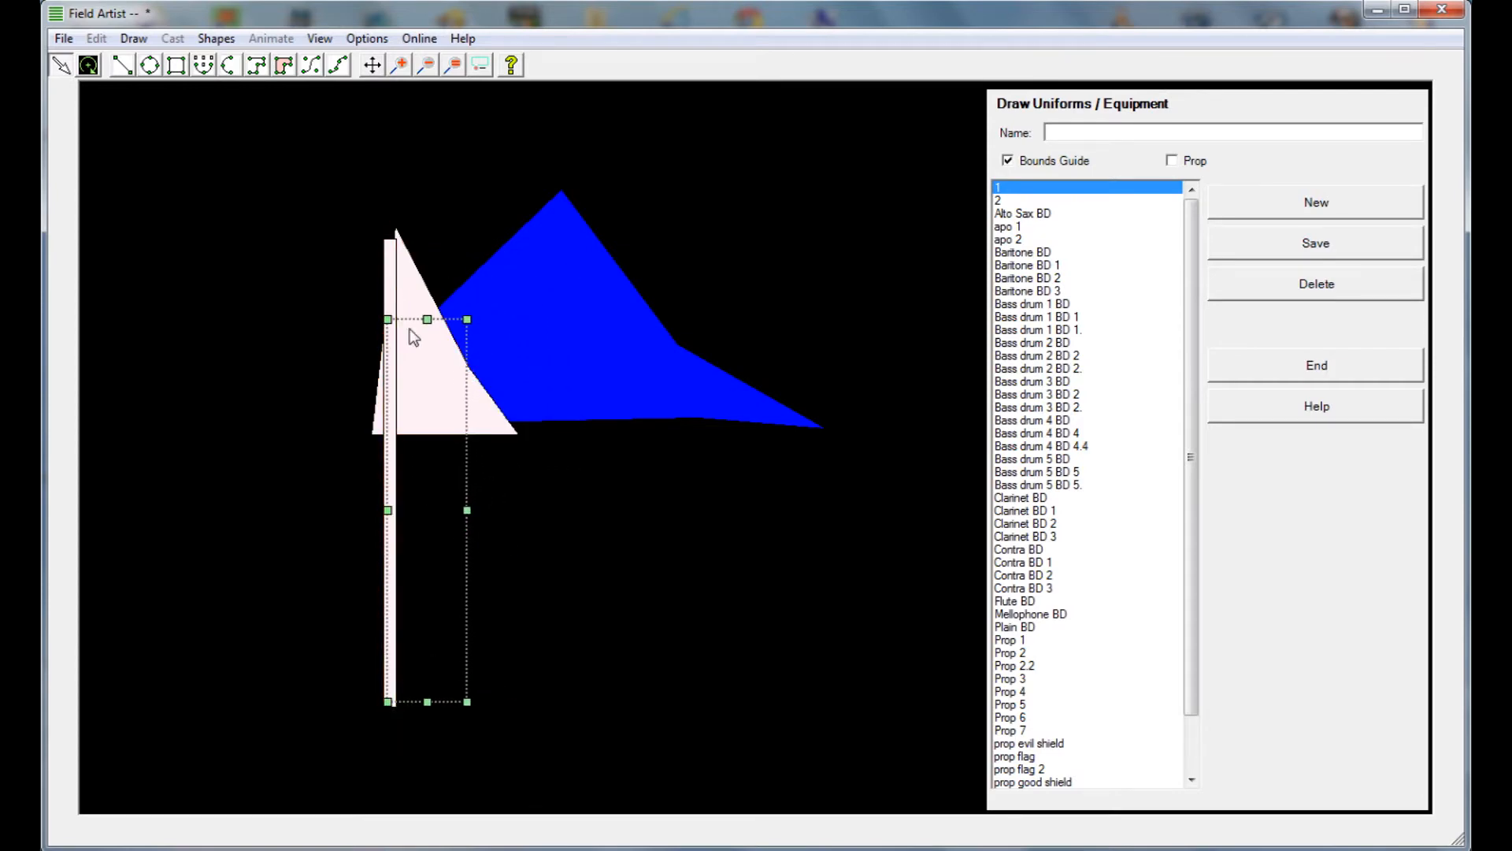
{"action": "left_click", "coordinate": [798, 301]}
{"action": "left_click", "coordinate": [470, 607]}
{"action": "left_click_drag", "start_coordinate": [469, 607], "coordinate": [435, 616]}
{"action": "left_click", "coordinate": [556, 605]}
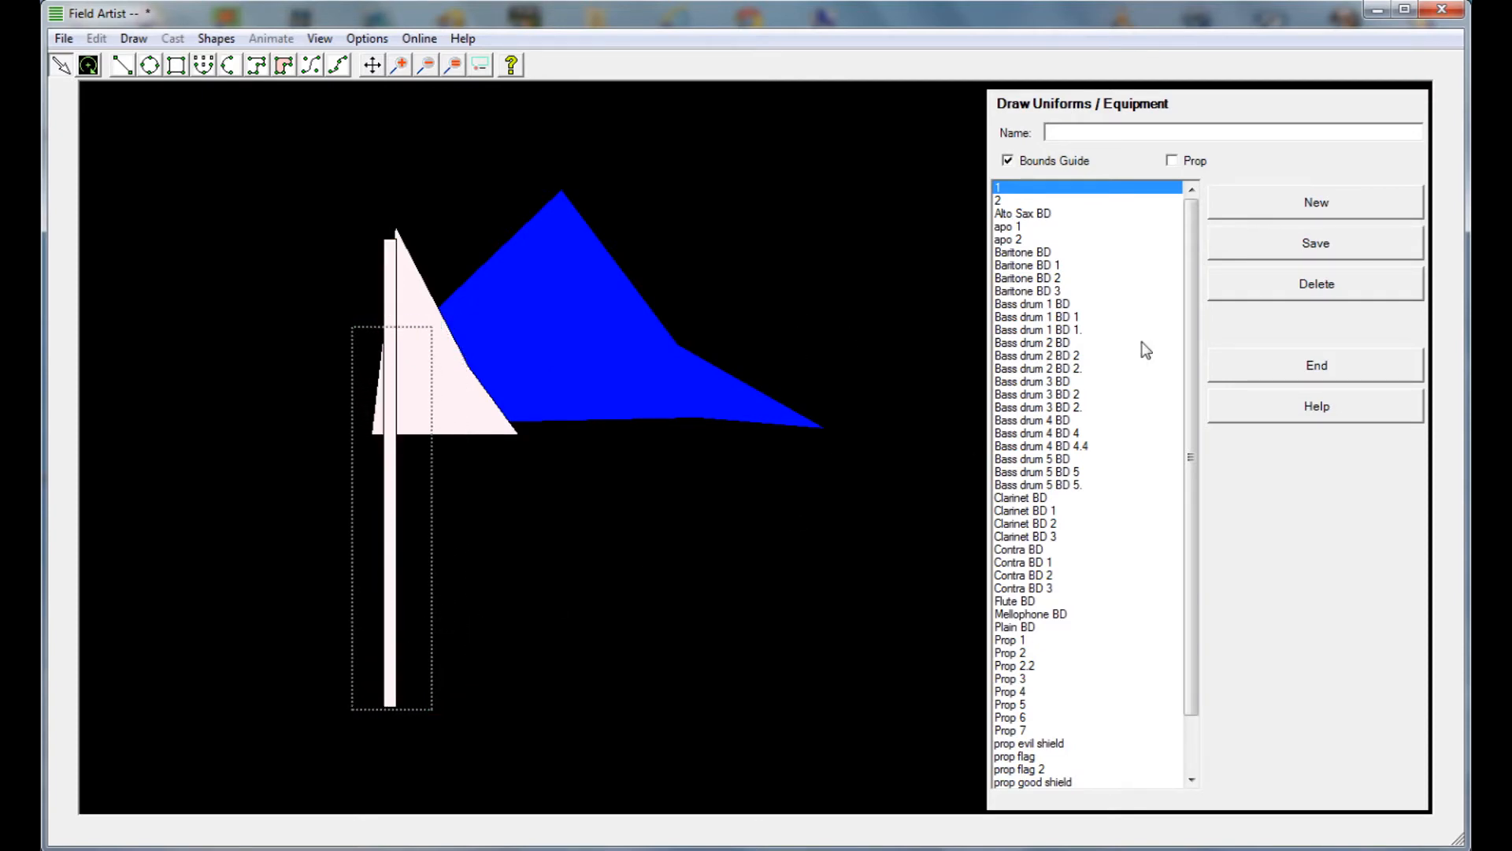
Name the drawing Flag 99, save it and end the uniform and equipment drawing session
{"action": "left_click", "coordinate": [1107, 132]}
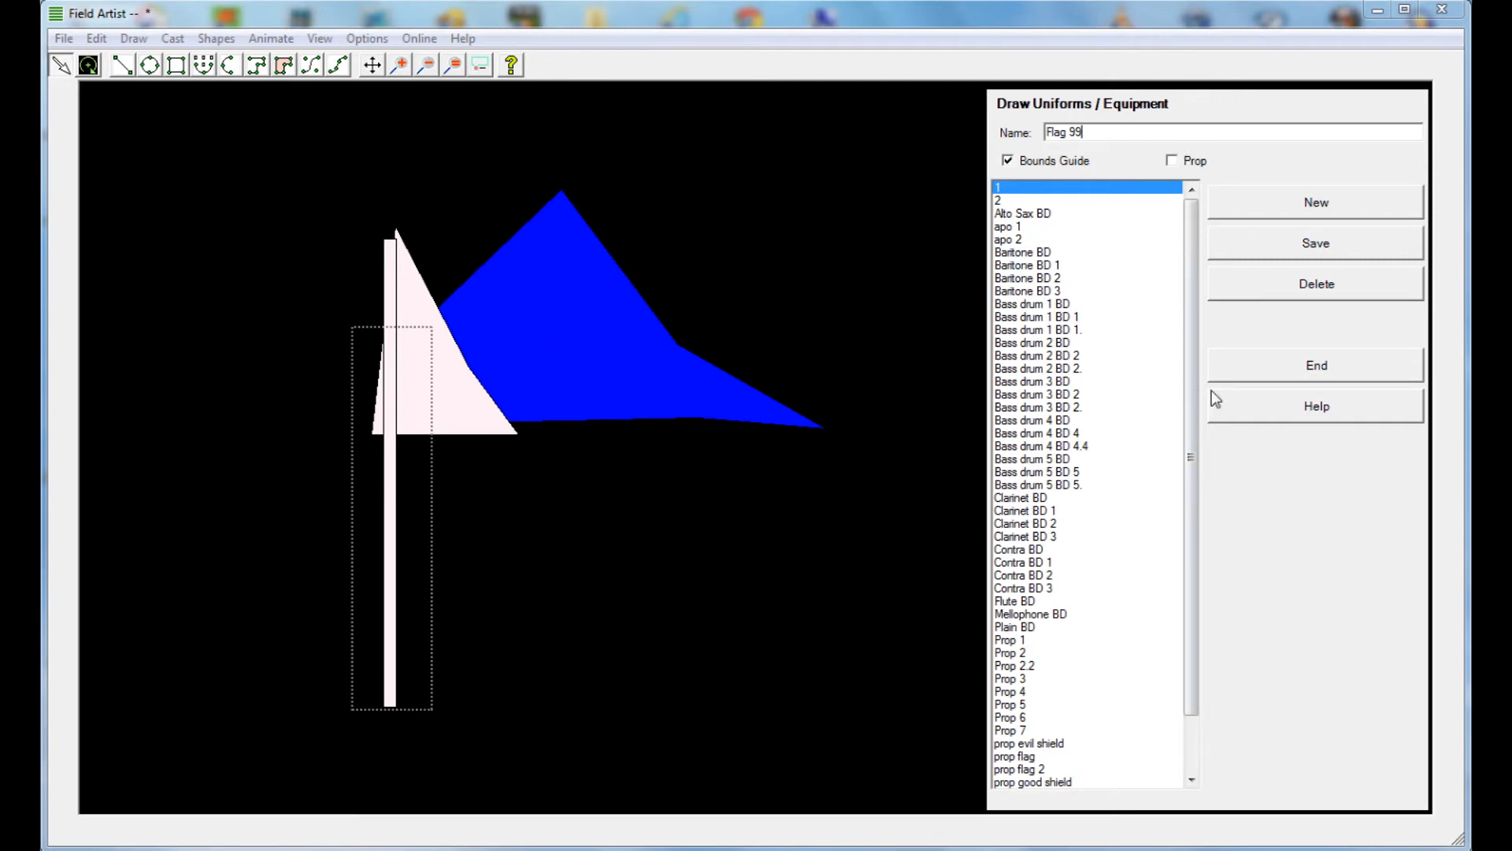
{"action": "left_click", "coordinate": [1259, 252]}
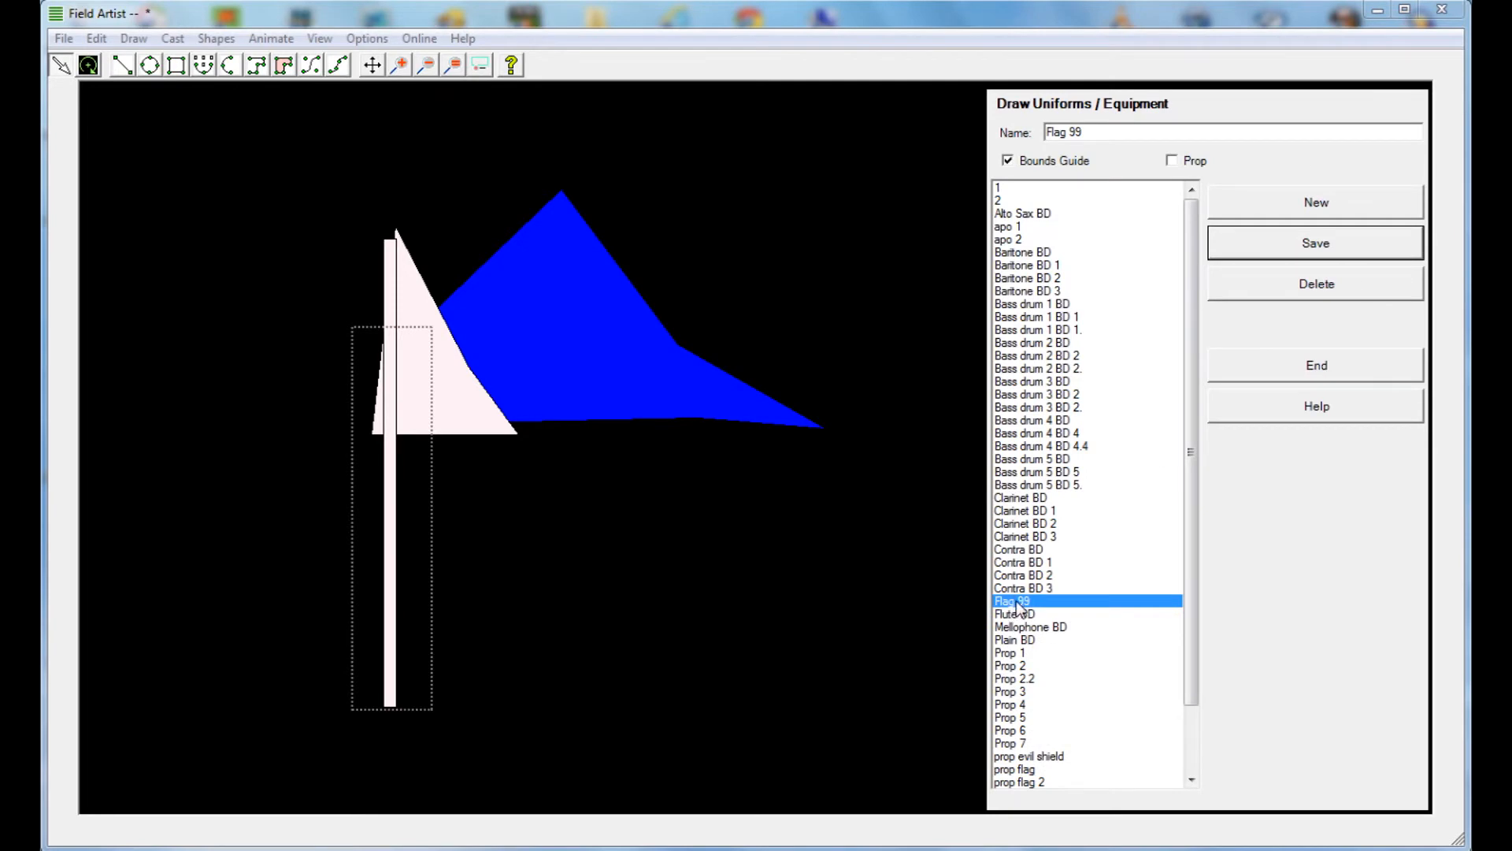
{"action": "left_click", "coordinate": [1332, 366]}
Switch to cast selection on the field, then select and release the whole cast line
{"action": "left_click", "coordinate": [797, 68]}
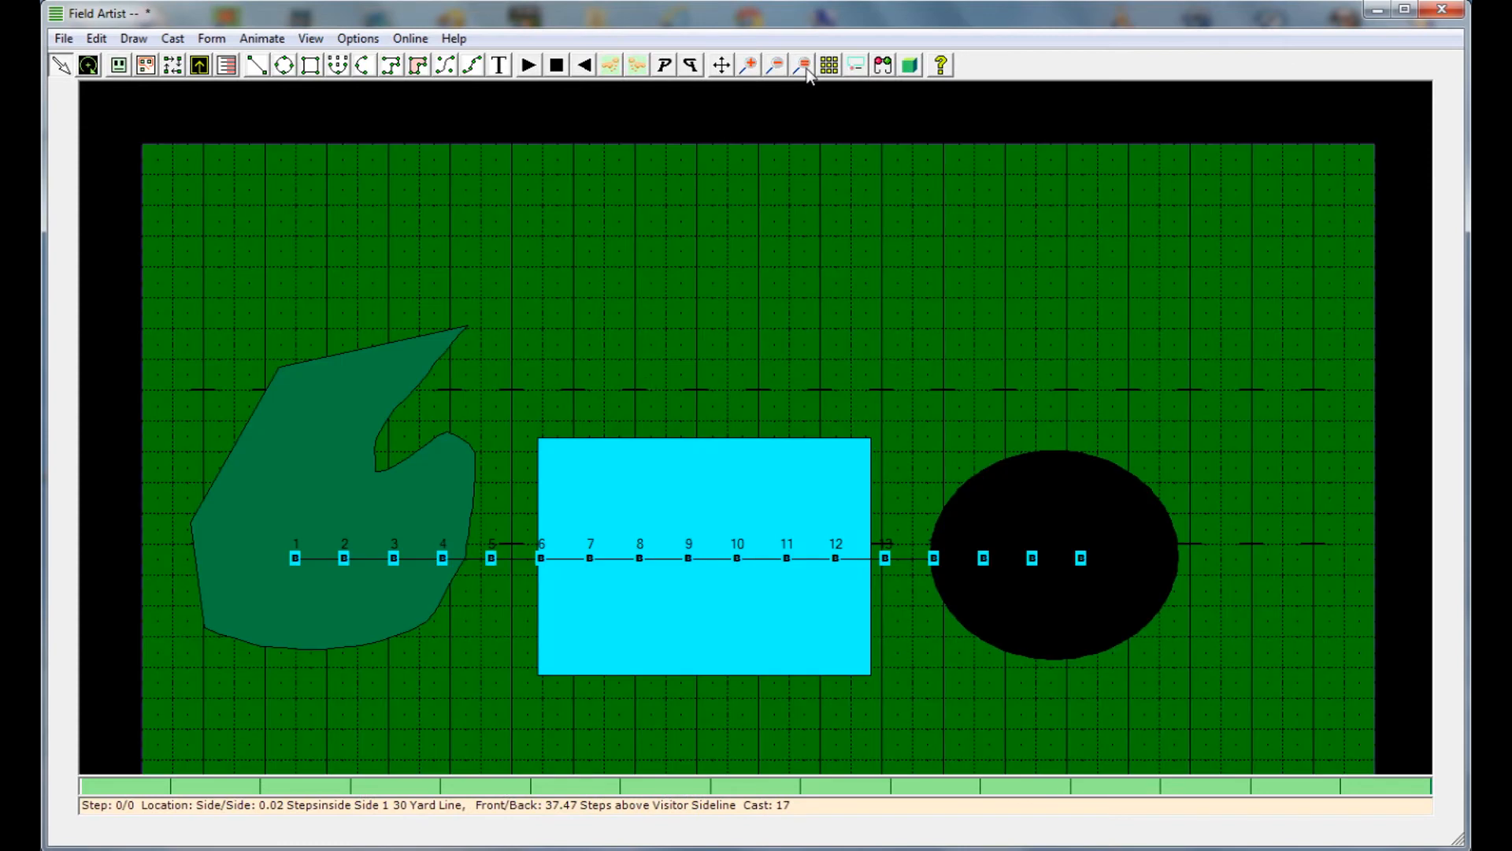
{"action": "right_click", "coordinate": [630, 329]}
{"action": "left_click", "coordinate": [654, 385]}
{"action": "left_click_drag", "start_coordinate": [178, 442], "coordinate": [1169, 646]}
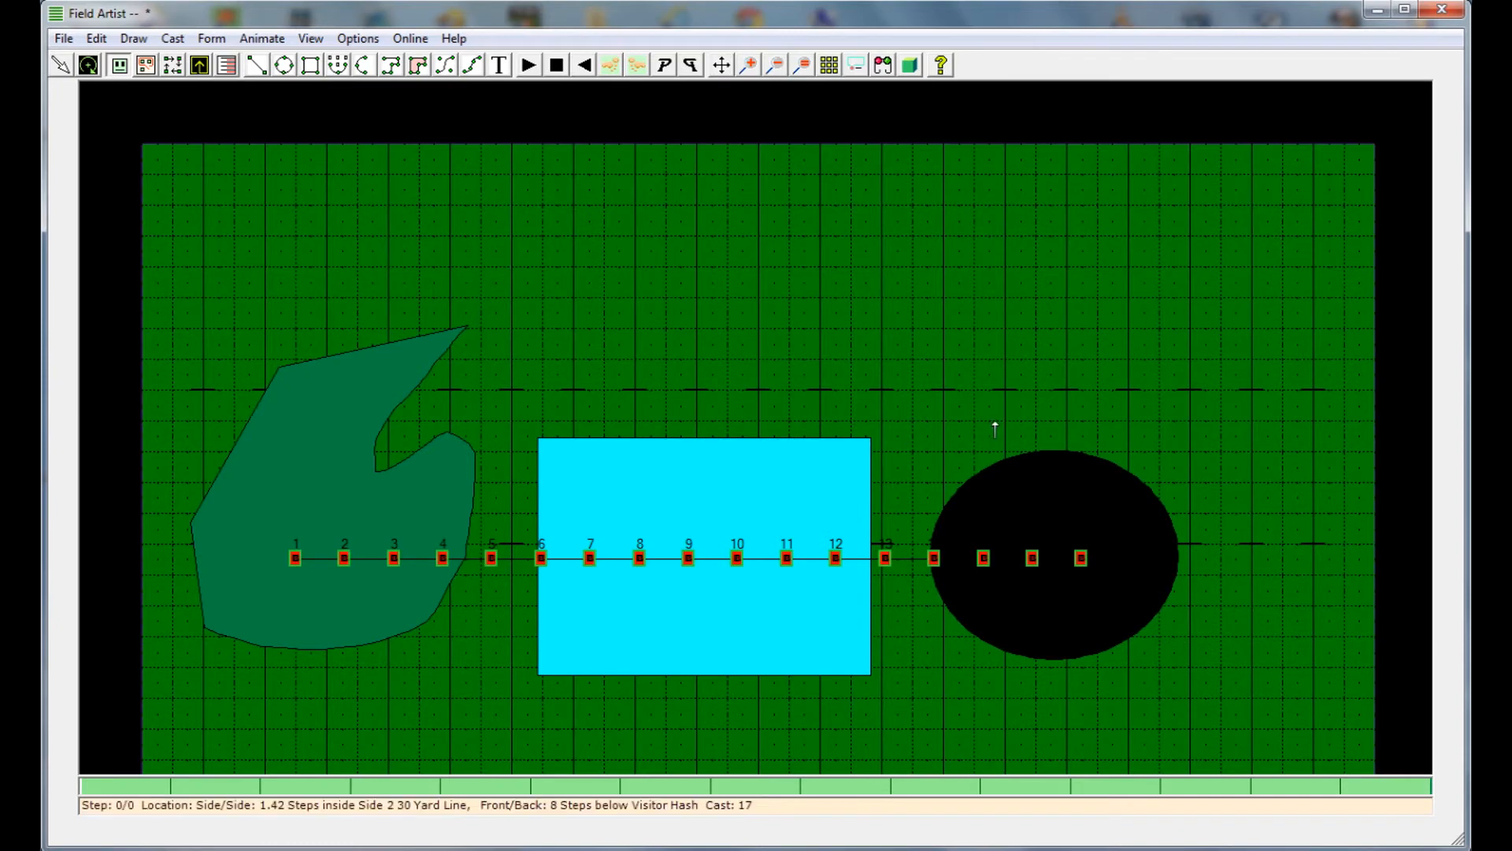
{"action": "left_click", "coordinate": [828, 312]}
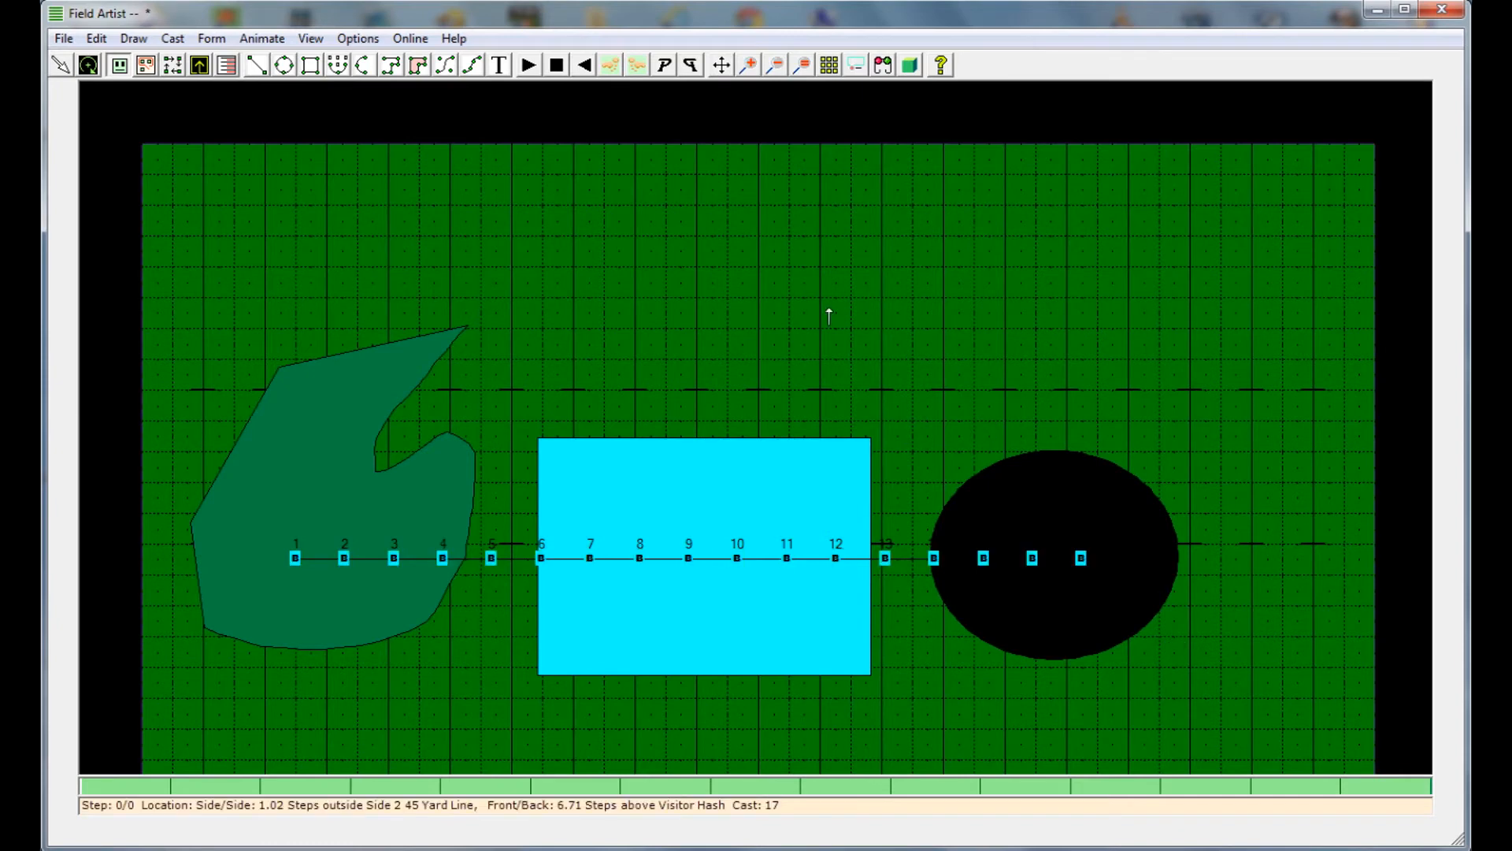
Open the Flag Designer from the True View options and select FLAG3 after previewing FLAG2
{"action": "left_click", "coordinate": [358, 38]}
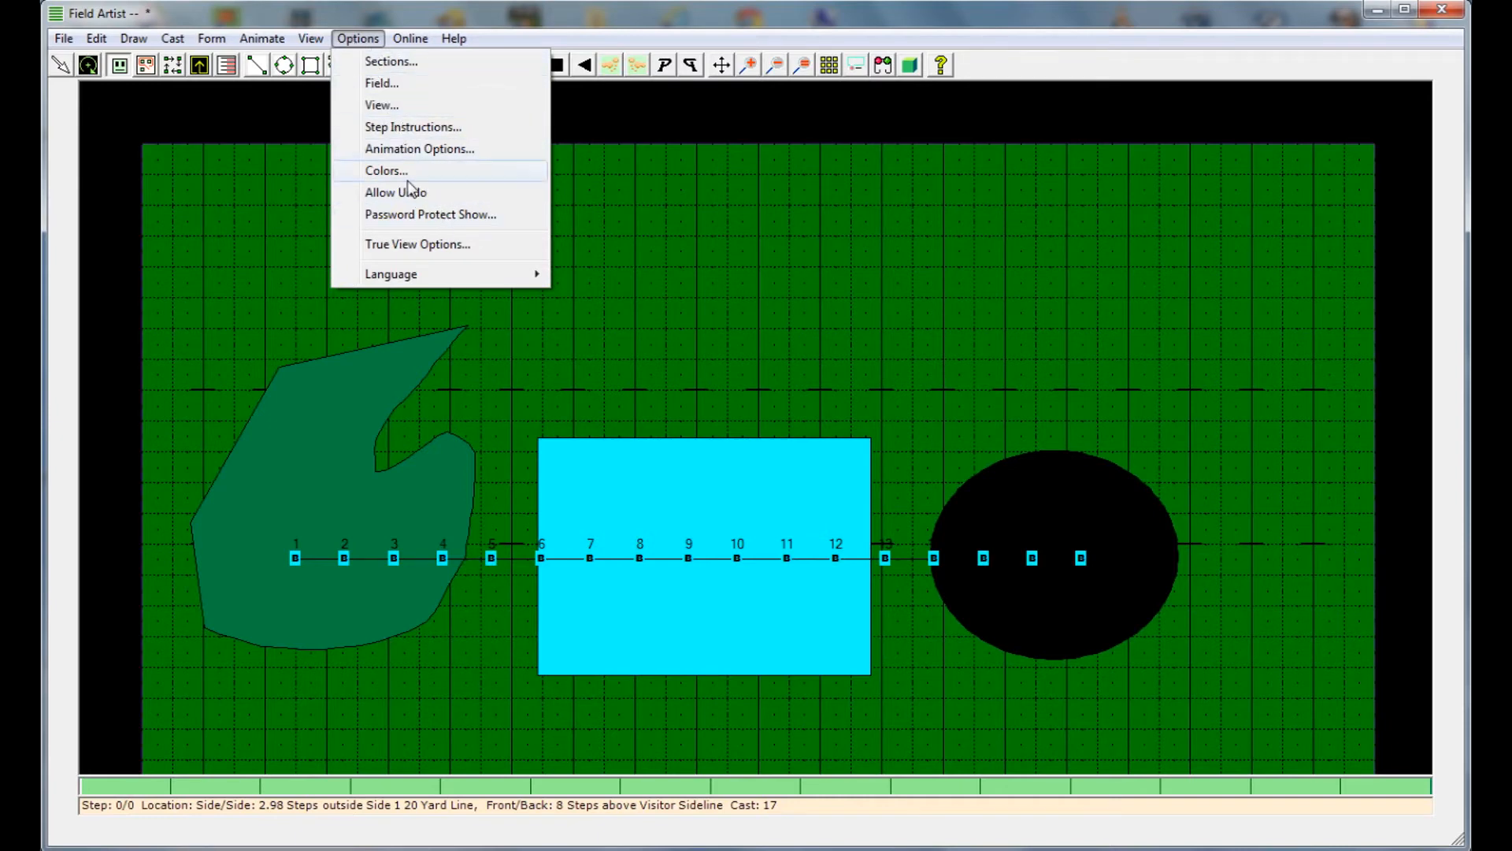
{"action": "left_click", "coordinate": [432, 246]}
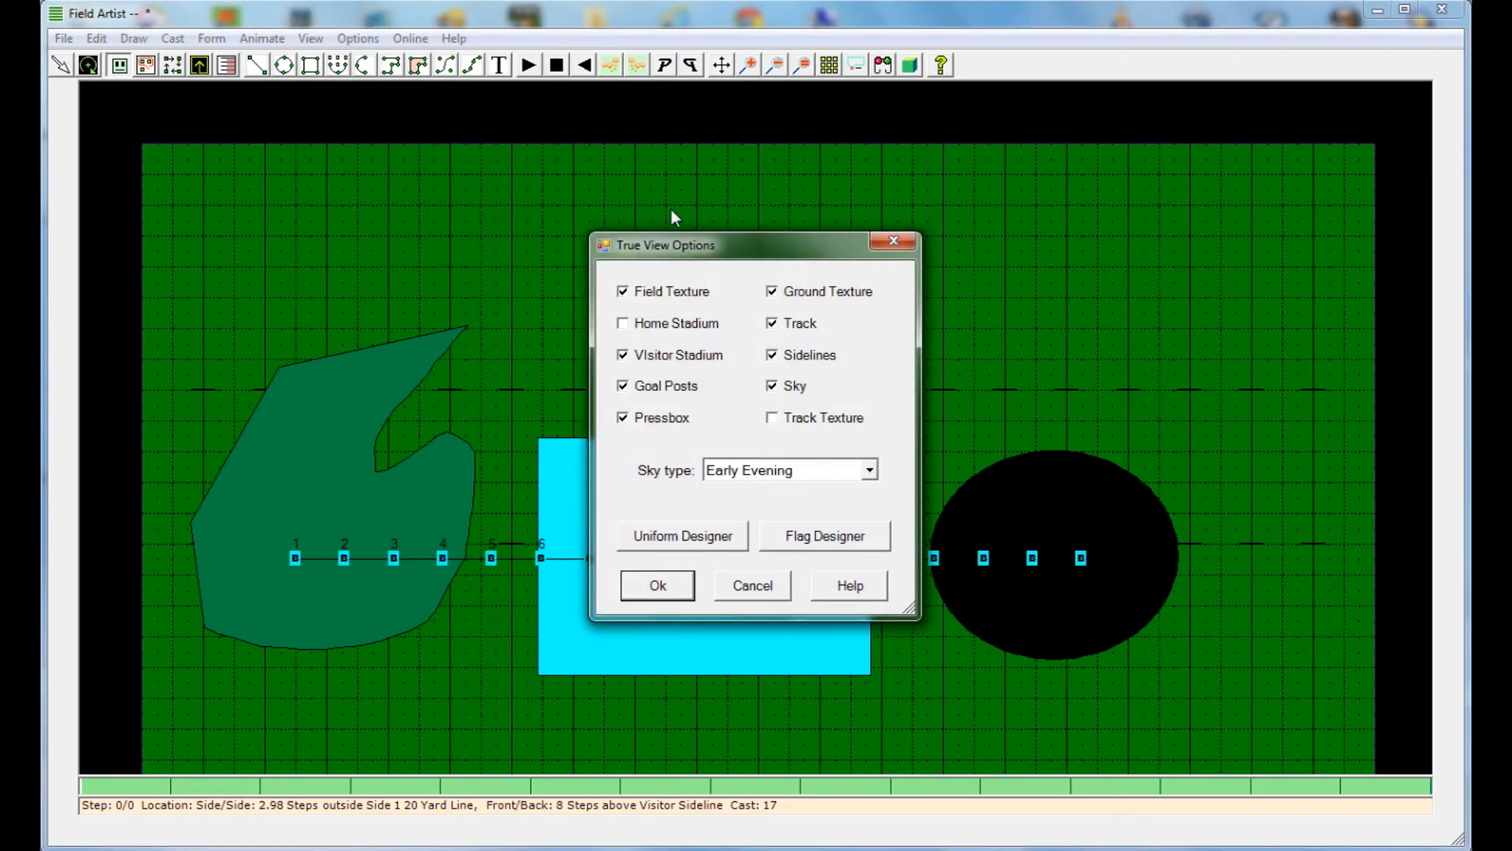
{"action": "left_click", "coordinate": [827, 544]}
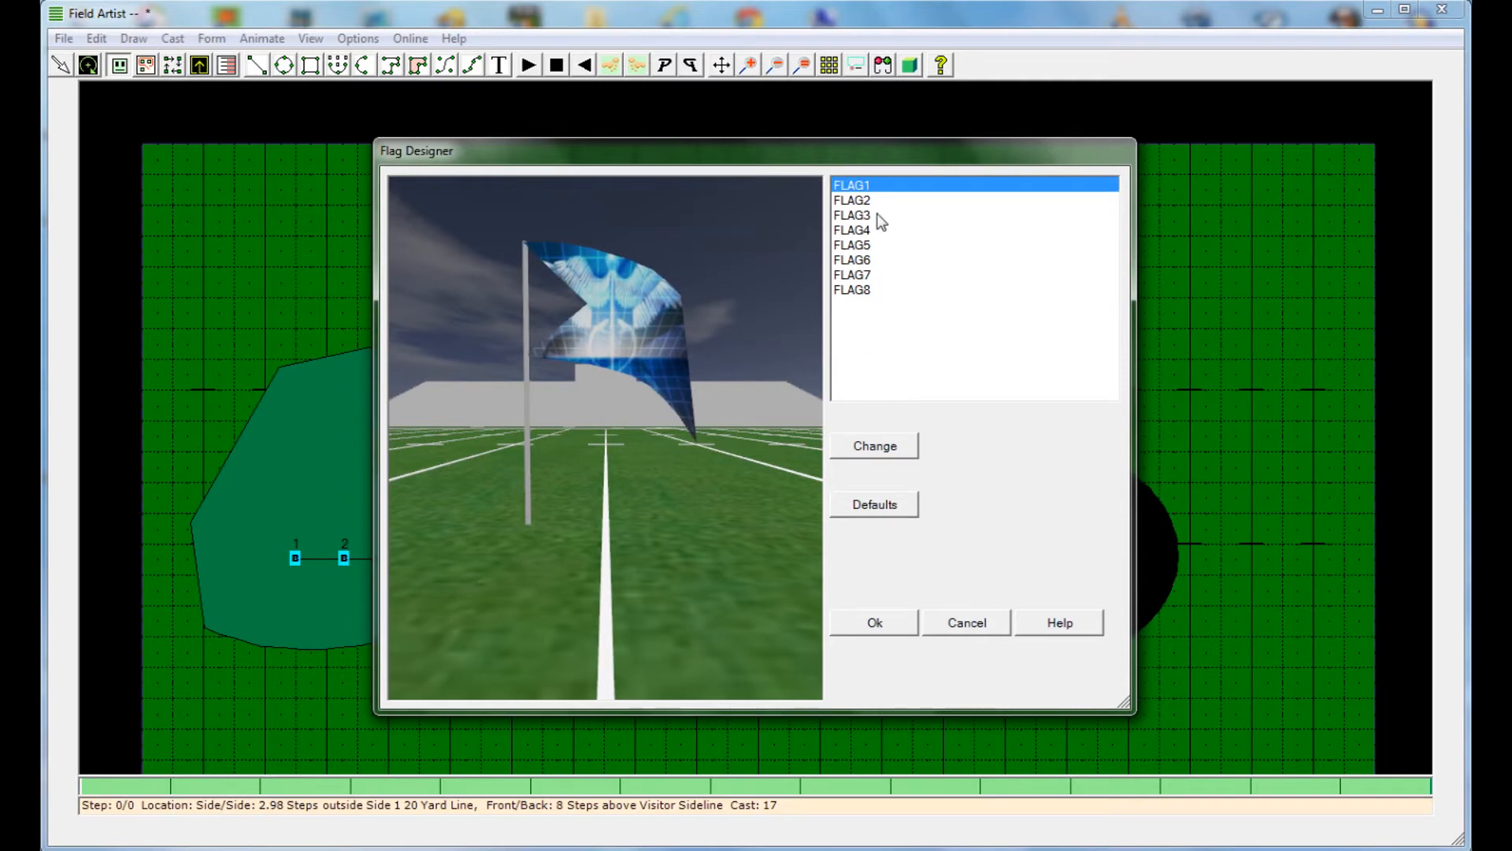
{"action": "left_click", "coordinate": [869, 201]}
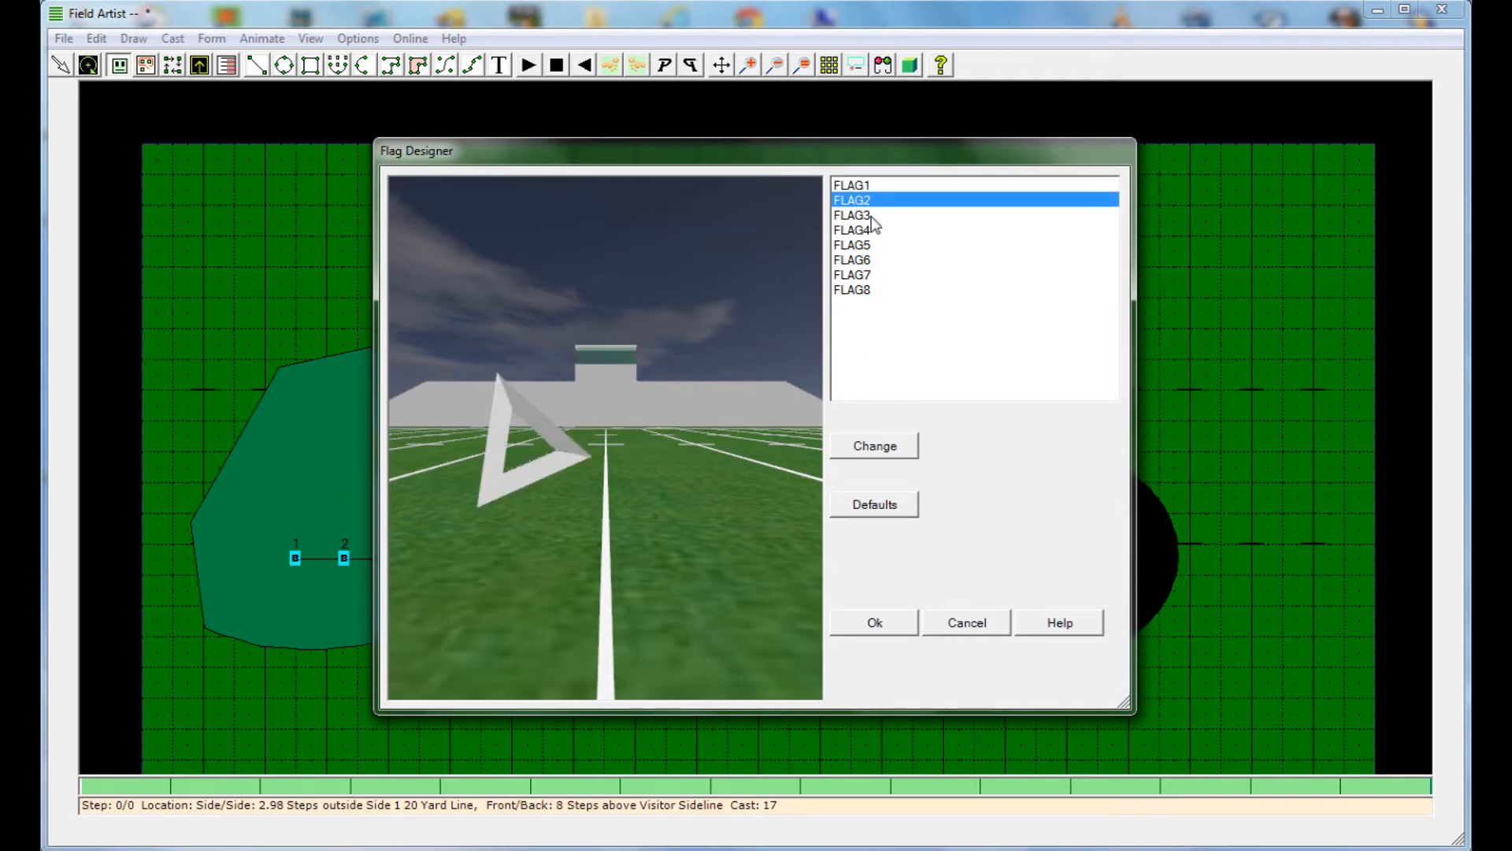
{"action": "left_click", "coordinate": [872, 216]}
Set the custom shape of FLAG3 to Flag 99 and accept the flag designer and True View options
{"action": "left_click", "coordinate": [869, 443]}
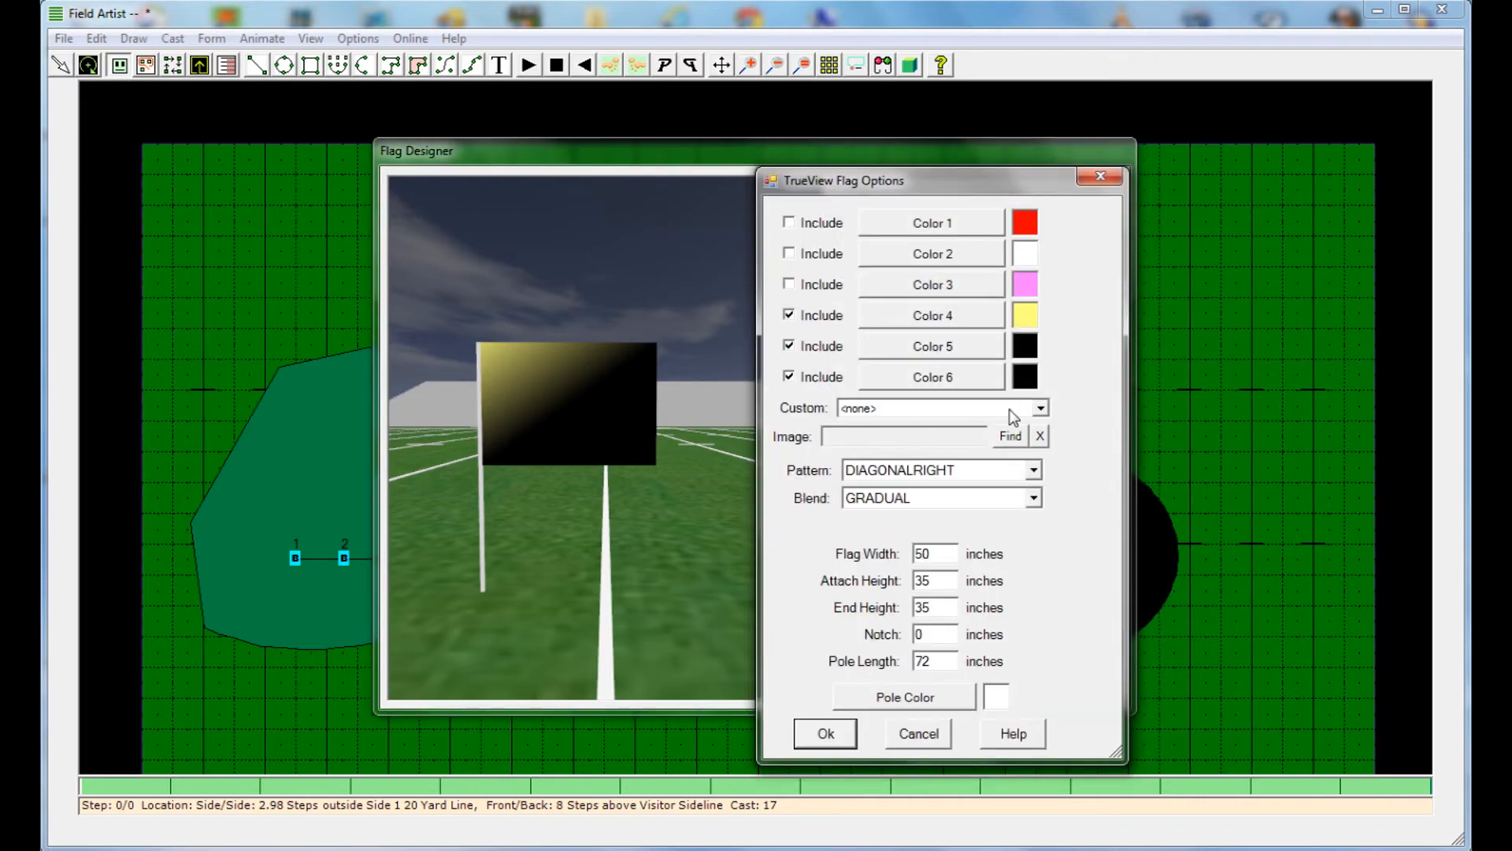
{"action": "left_click", "coordinate": [856, 407]}
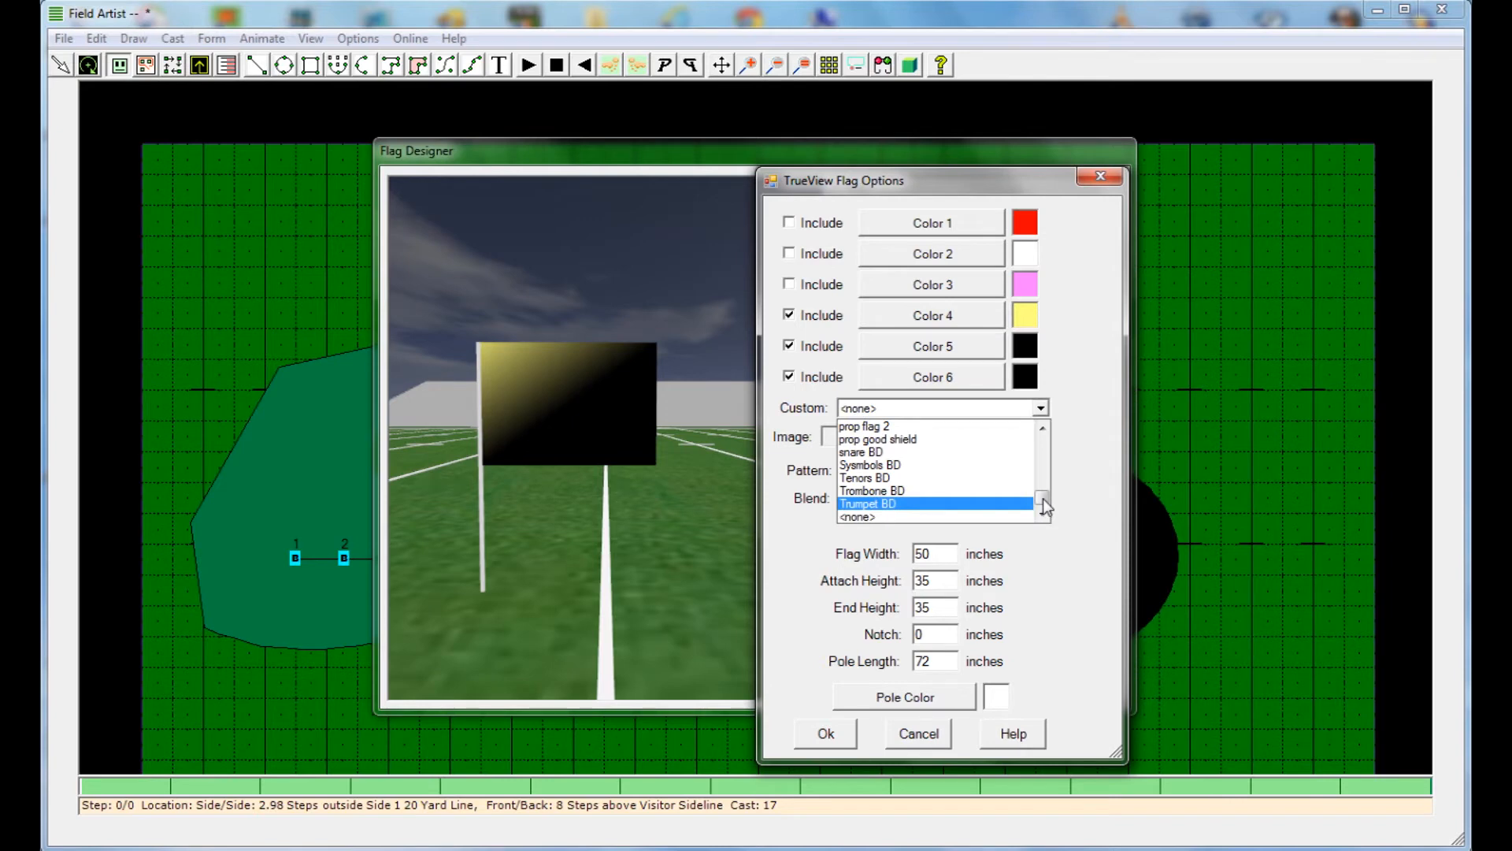
{"action": "scroll", "coordinate": [1042, 499], "scroll_direction": "up", "scroll_amount": 3}
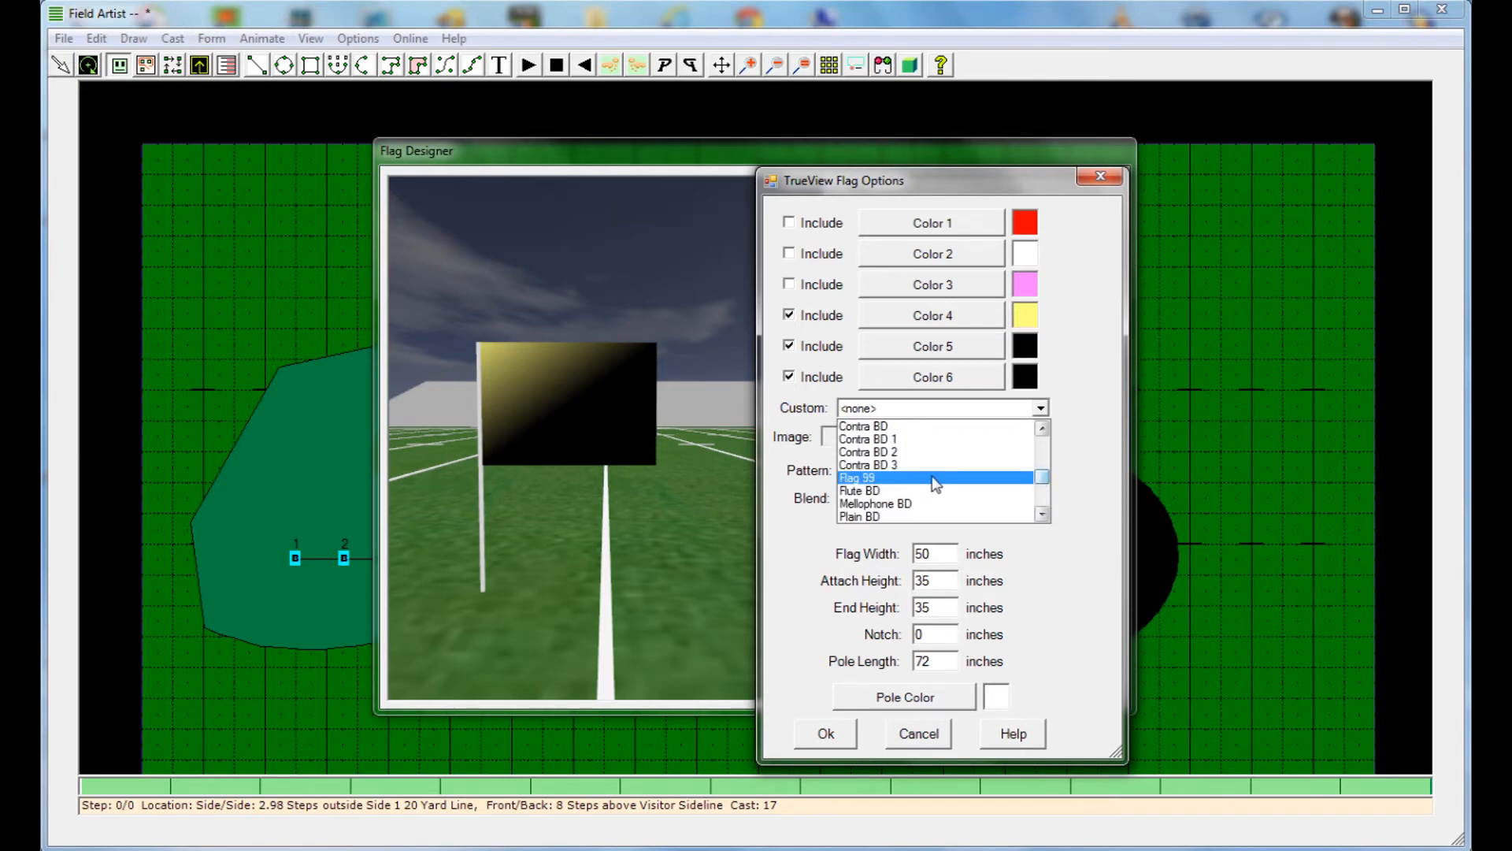
{"action": "left_click", "coordinate": [932, 477]}
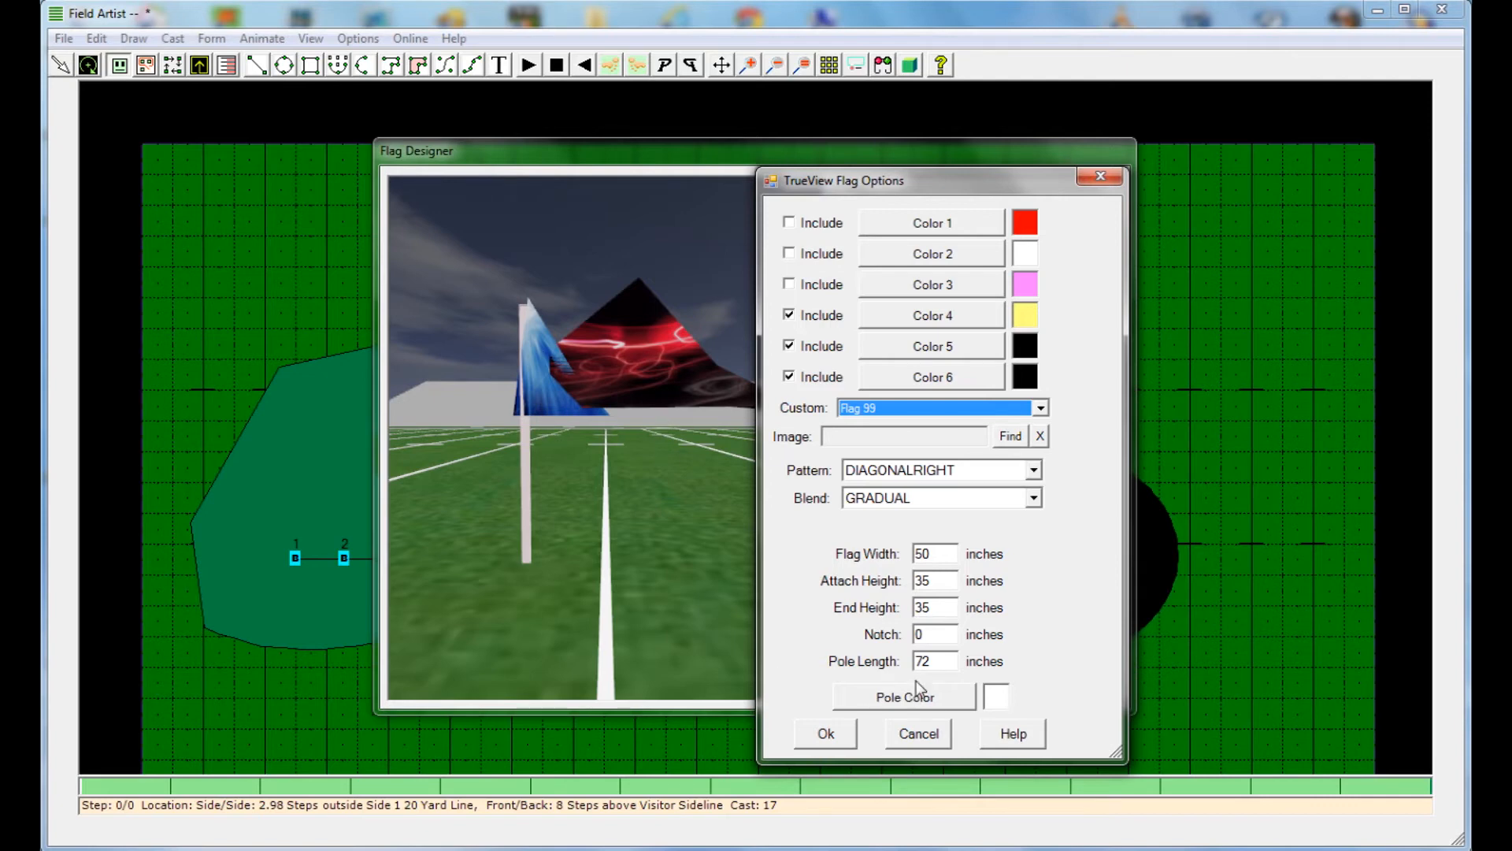
{"action": "left_click", "coordinate": [825, 735]}
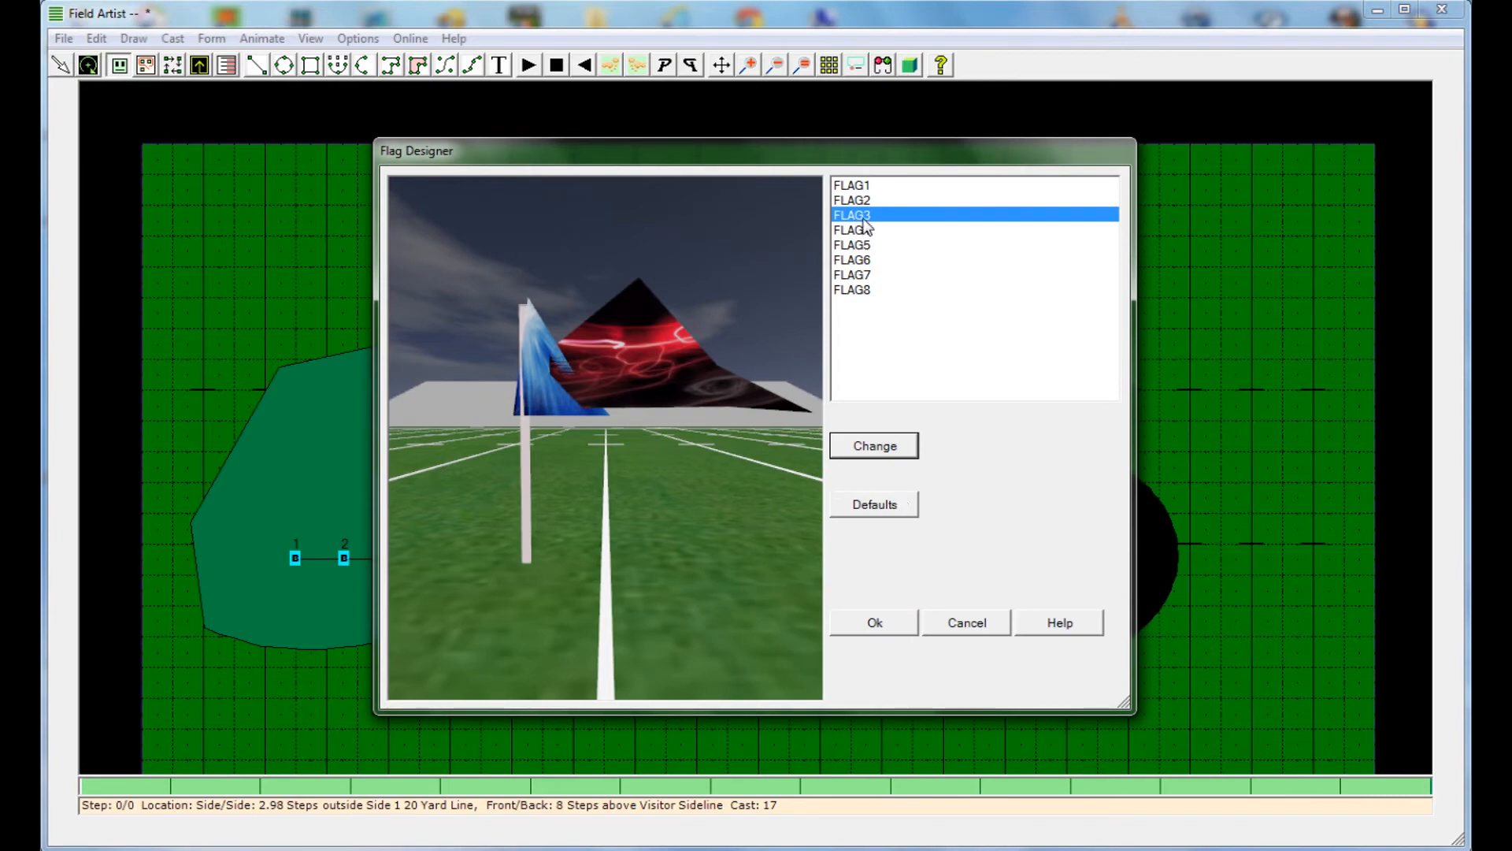
{"action": "left_click", "coordinate": [875, 624]}
{"action": "left_click", "coordinate": [679, 587]}
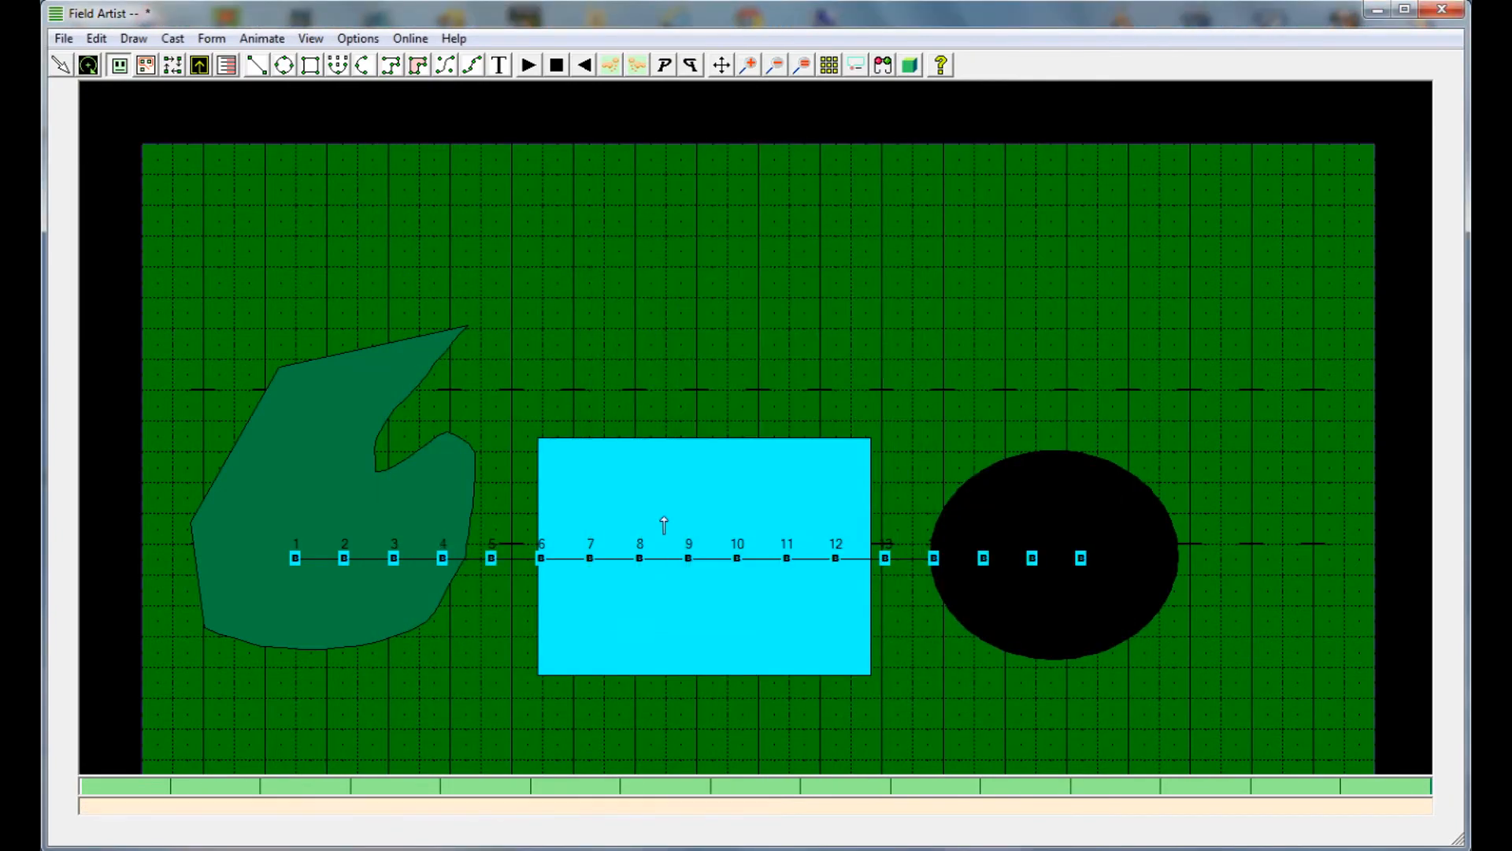
Select the whole cast line and set its TrueView equipment to Flag 3
{"action": "left_click_drag", "start_coordinate": [246, 510], "coordinate": [1138, 630]}
{"action": "right_click", "coordinate": [1138, 631]}
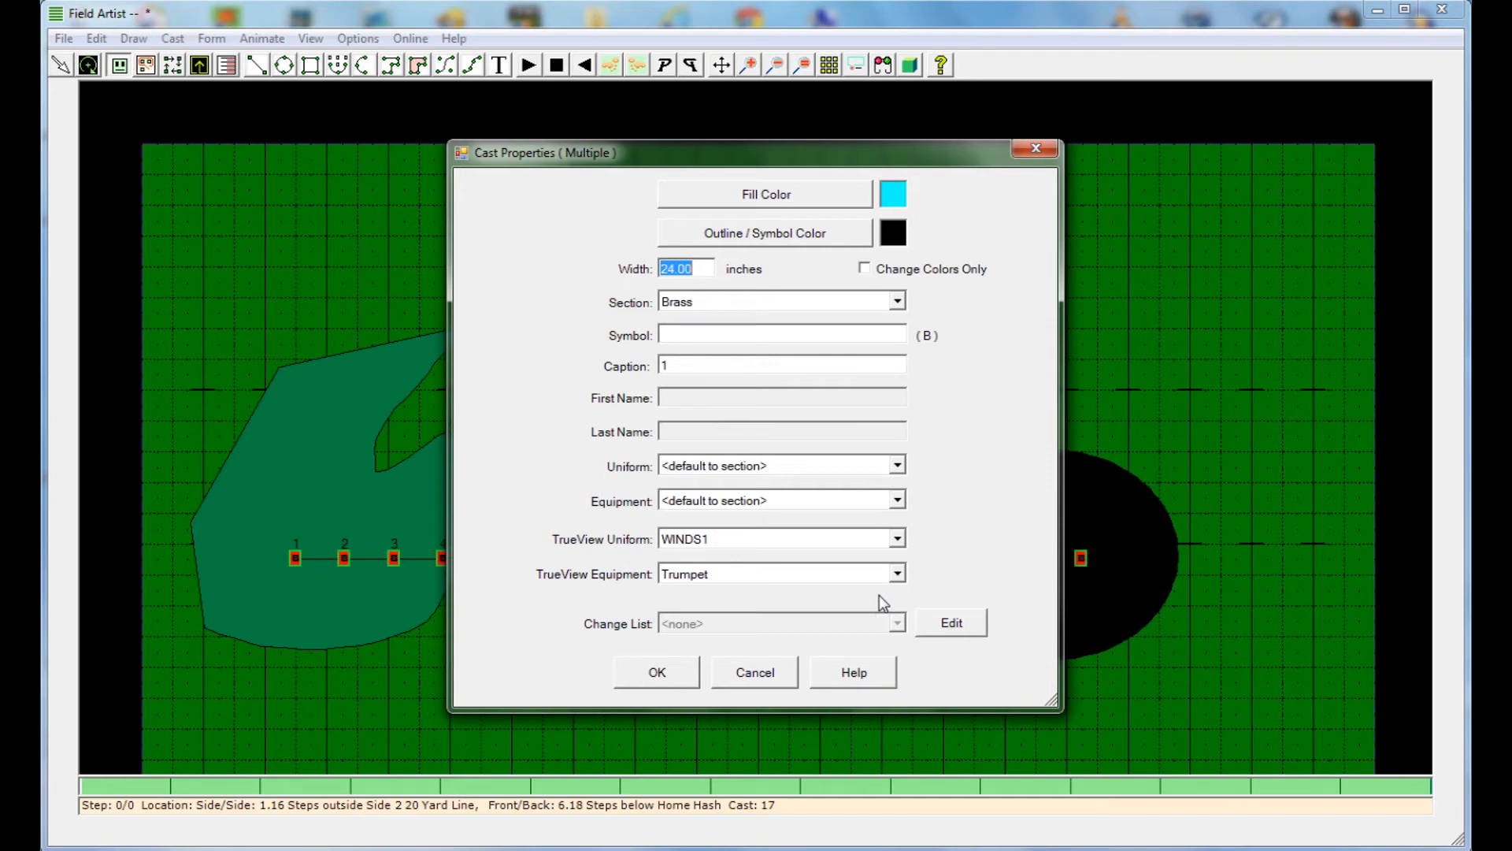
{"action": "left_click", "coordinate": [708, 578]}
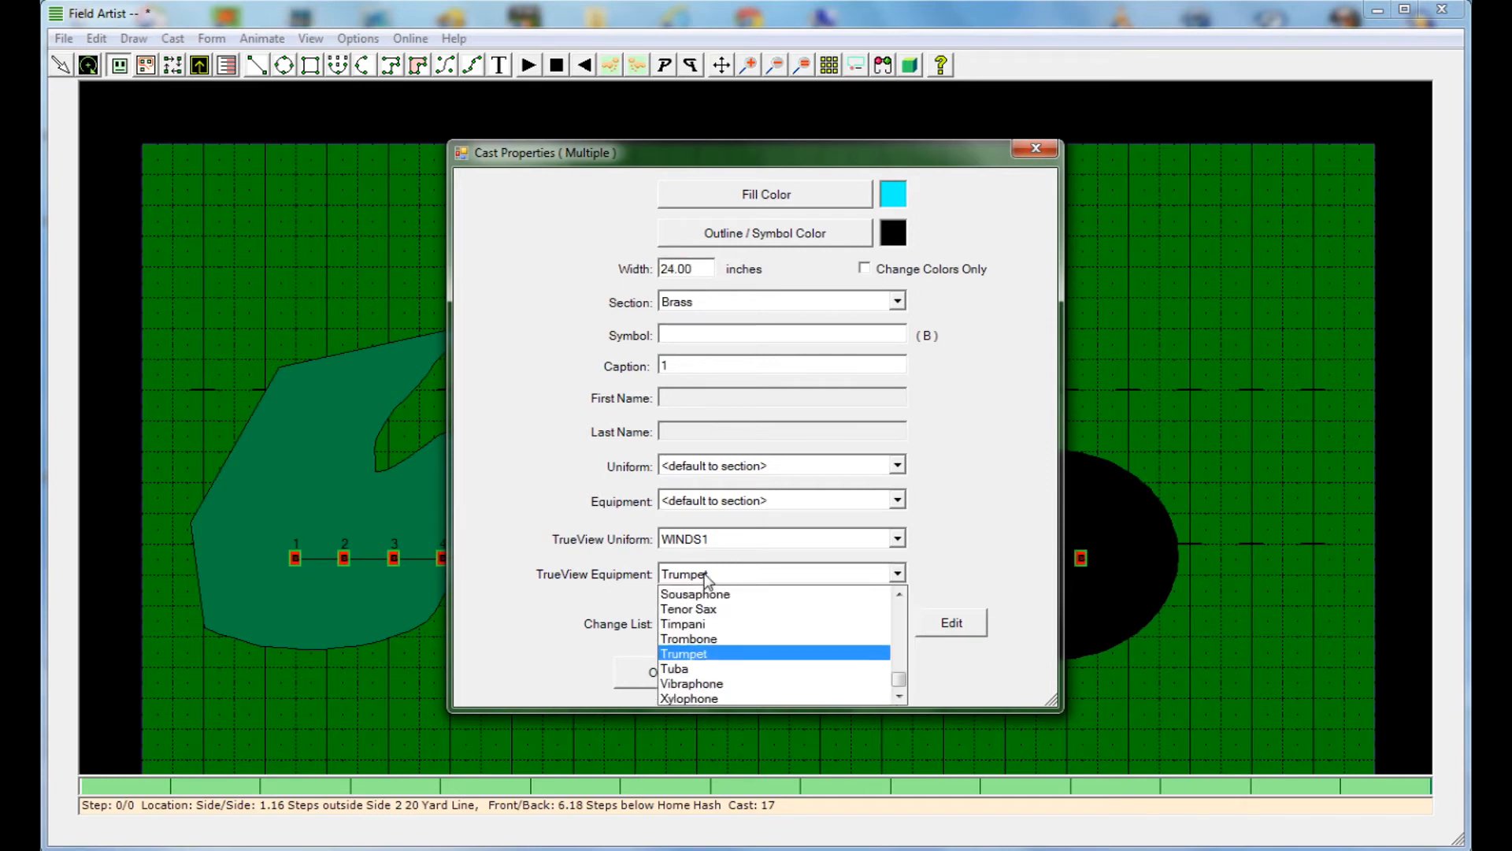
{"action": "left_click_drag", "start_coordinate": [901, 682], "coordinate": [899, 647]}
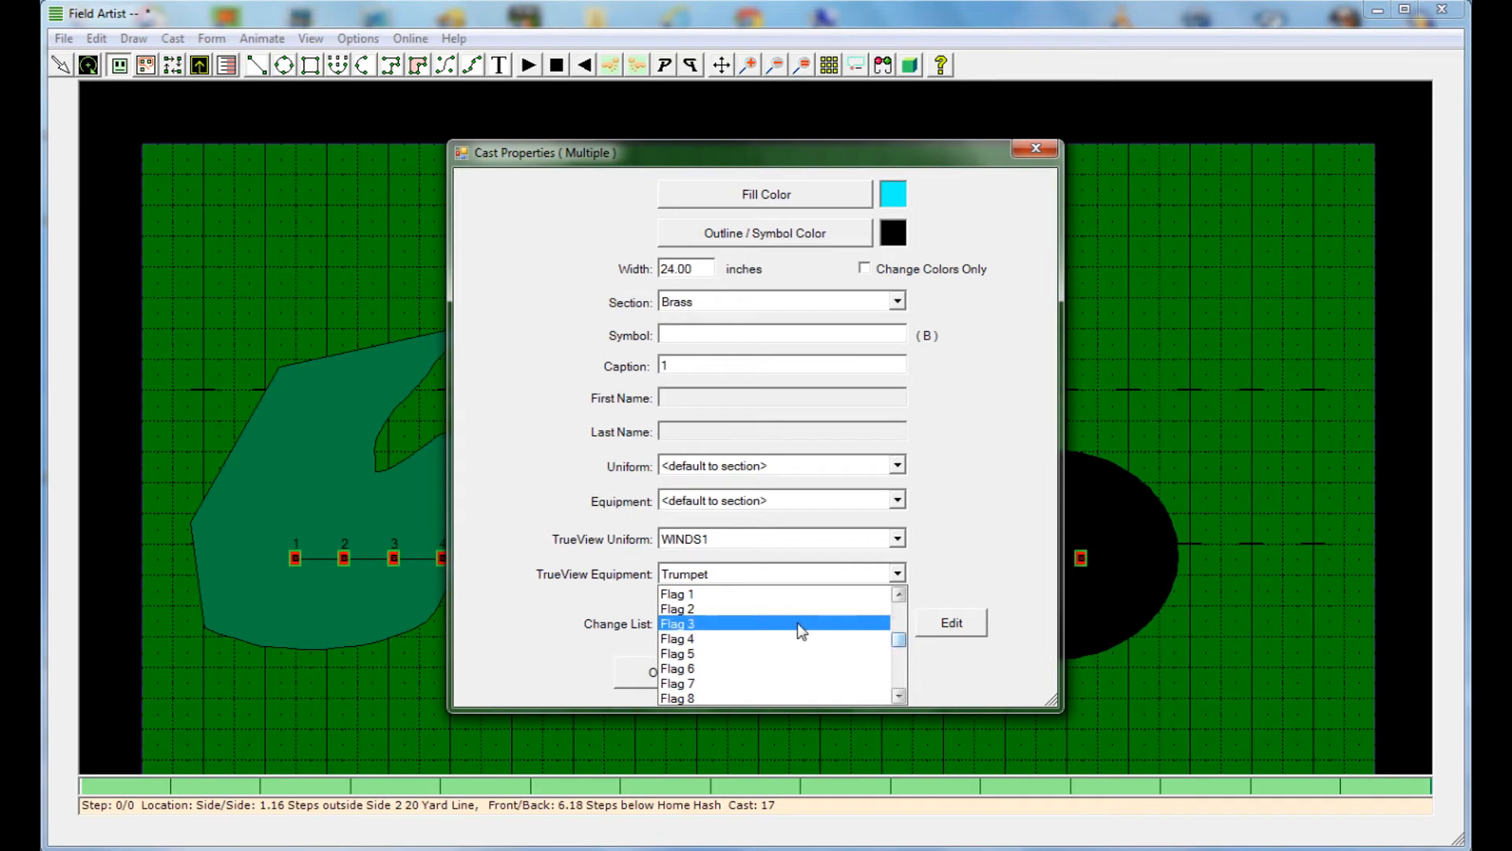
{"action": "left_click", "coordinate": [720, 621]}
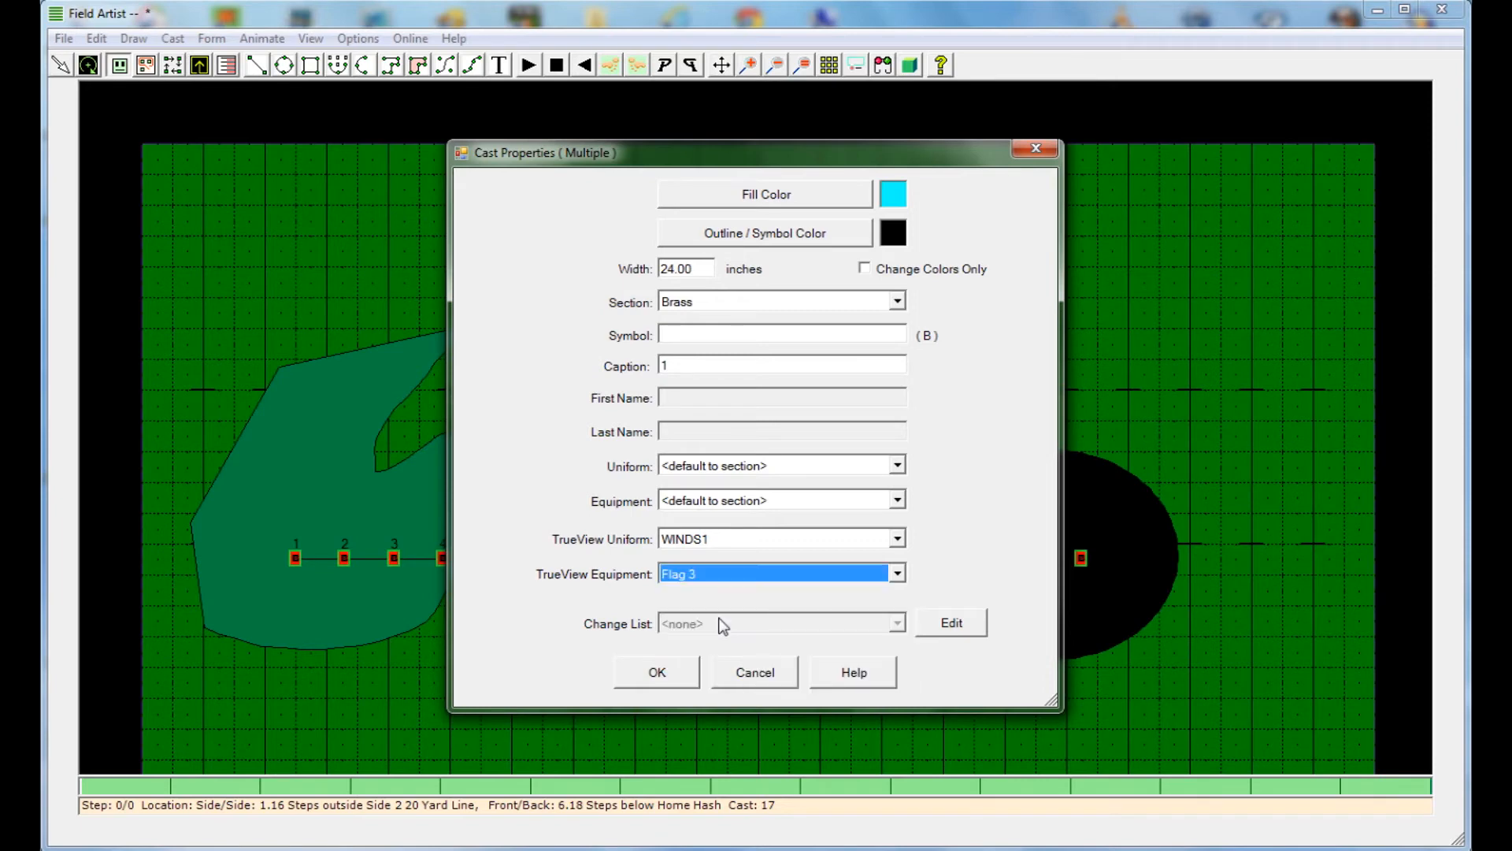
{"action": "left_click", "coordinate": [655, 682]}
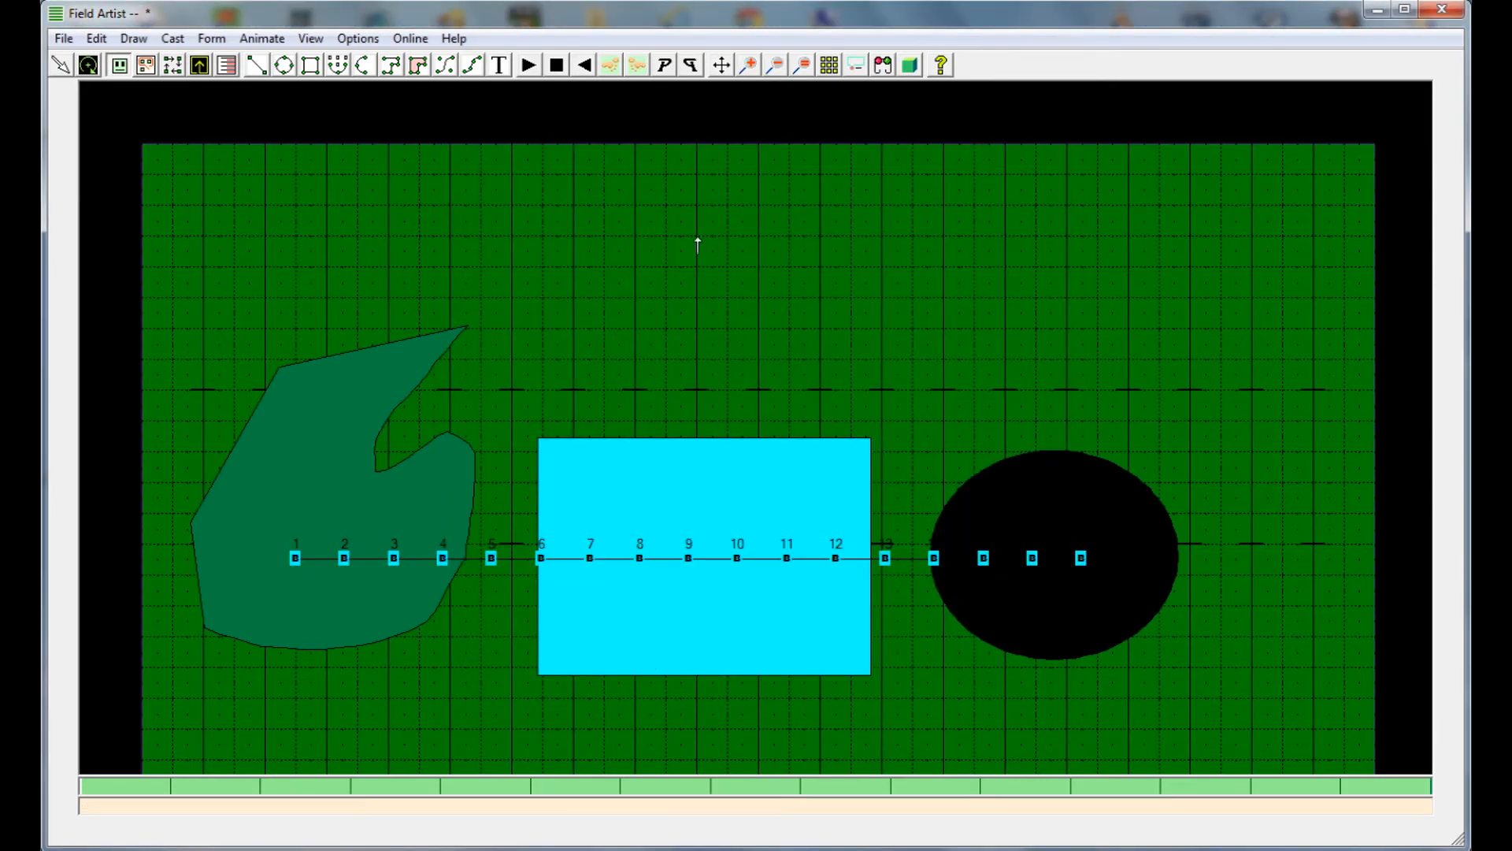
Display the field in True View and examine the cast's flags and the tarps from close up and from a distance
{"action": "left_click", "coordinate": [883, 66]}
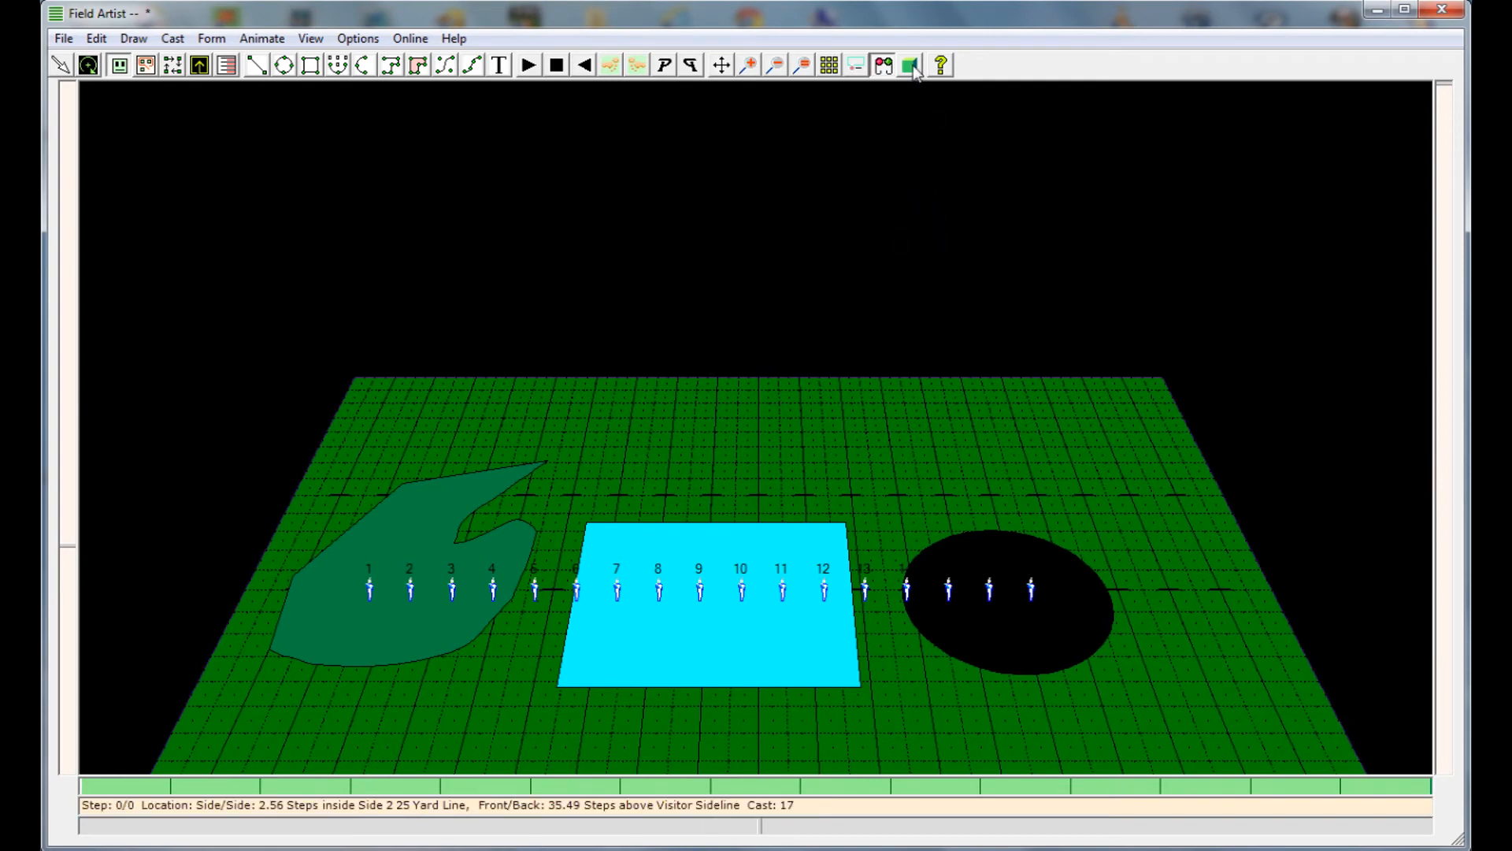
{"action": "left_click", "coordinate": [911, 66]}
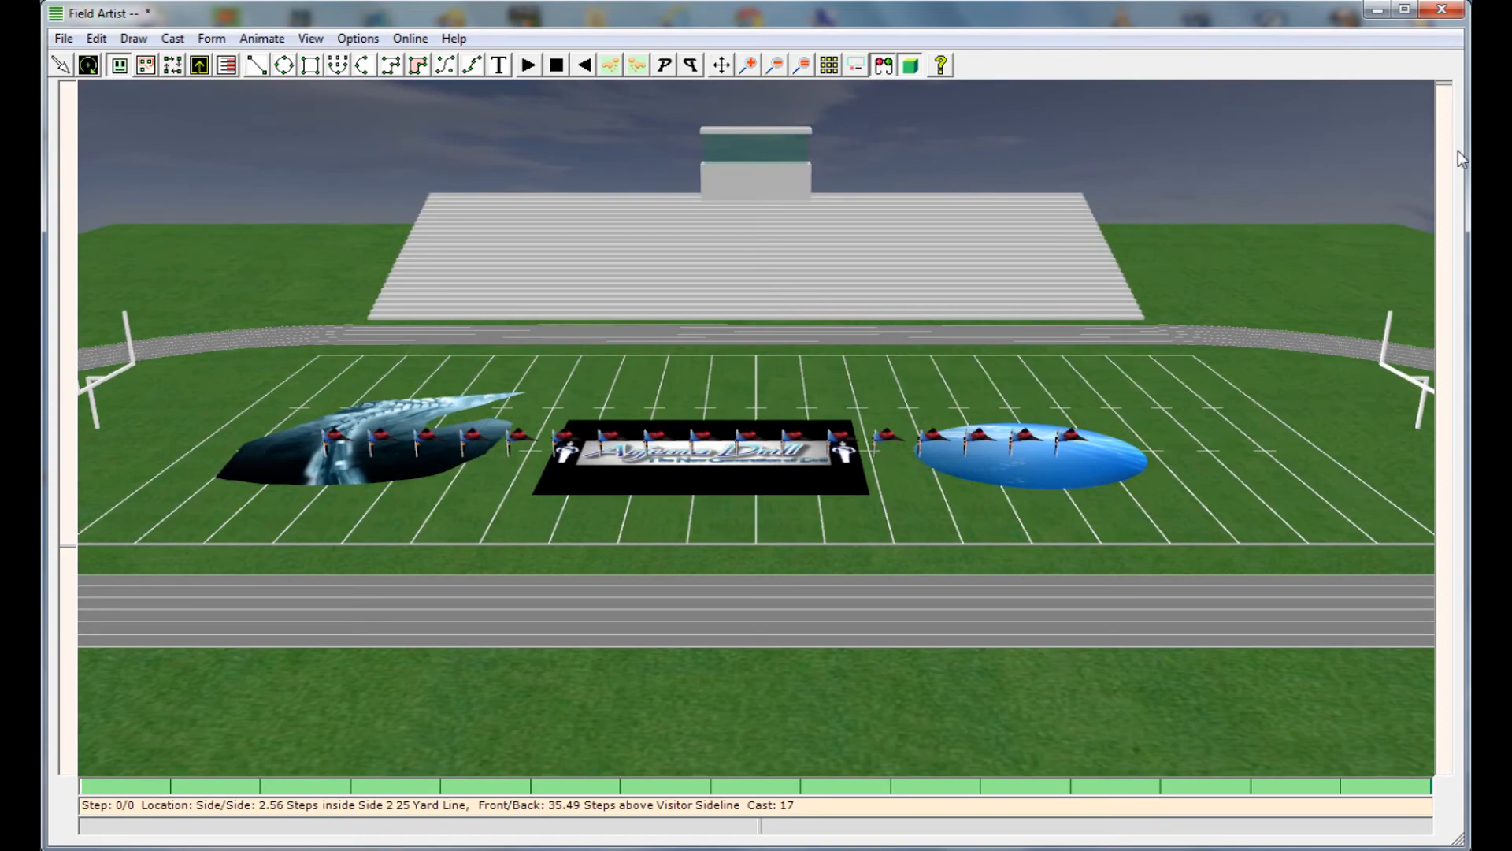
{"action": "left_click_drag", "start_coordinate": [1447, 151], "coordinate": [1401, 178]}
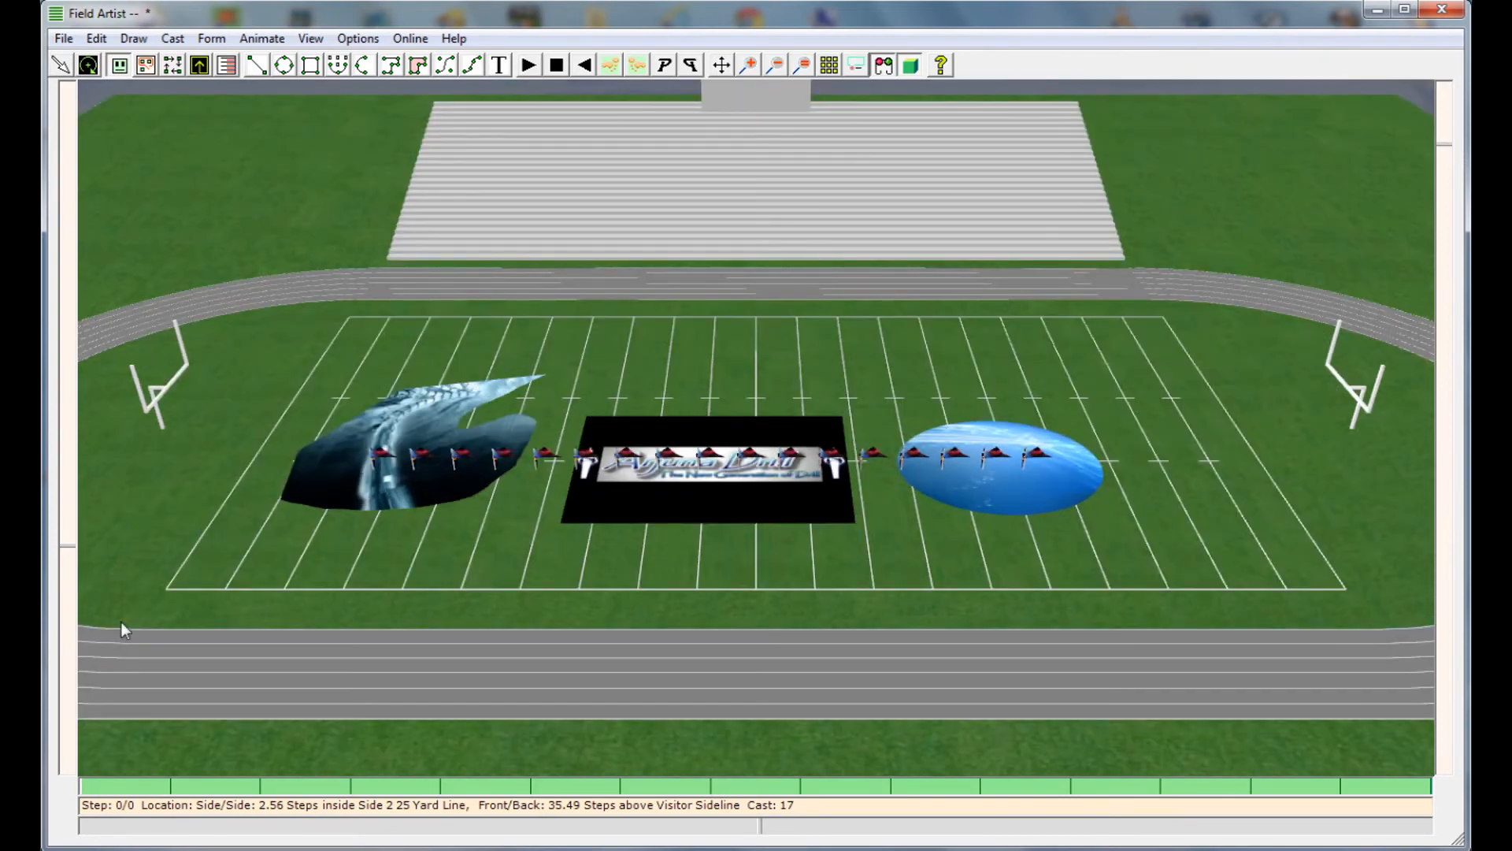
{"action": "left_click_drag", "start_coordinate": [64, 545], "coordinate": [111, 807]}
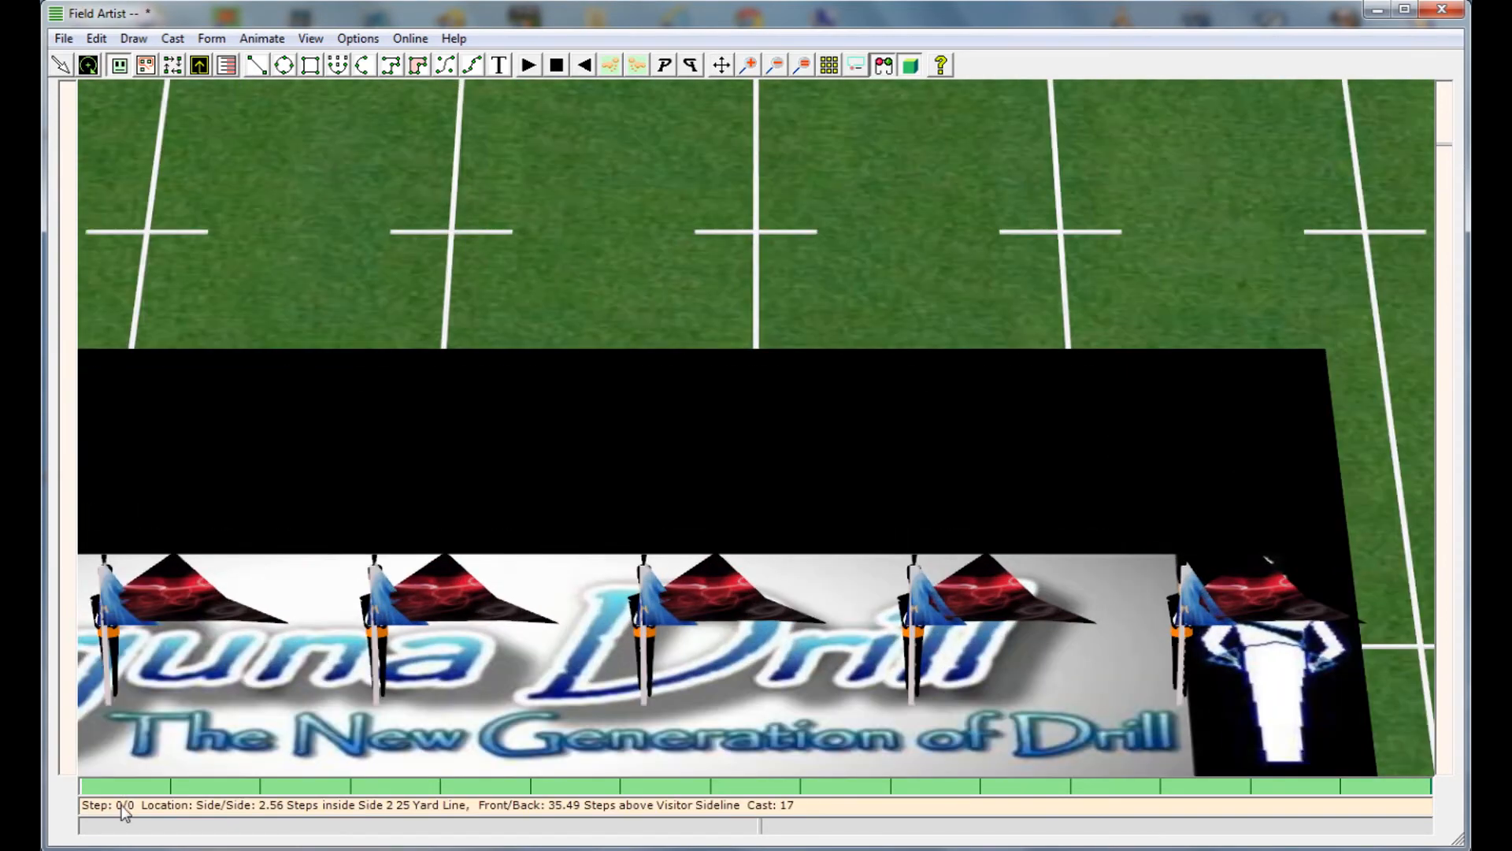
{"action": "left_click_drag", "start_coordinate": [62, 754], "coordinate": [64, 496]}
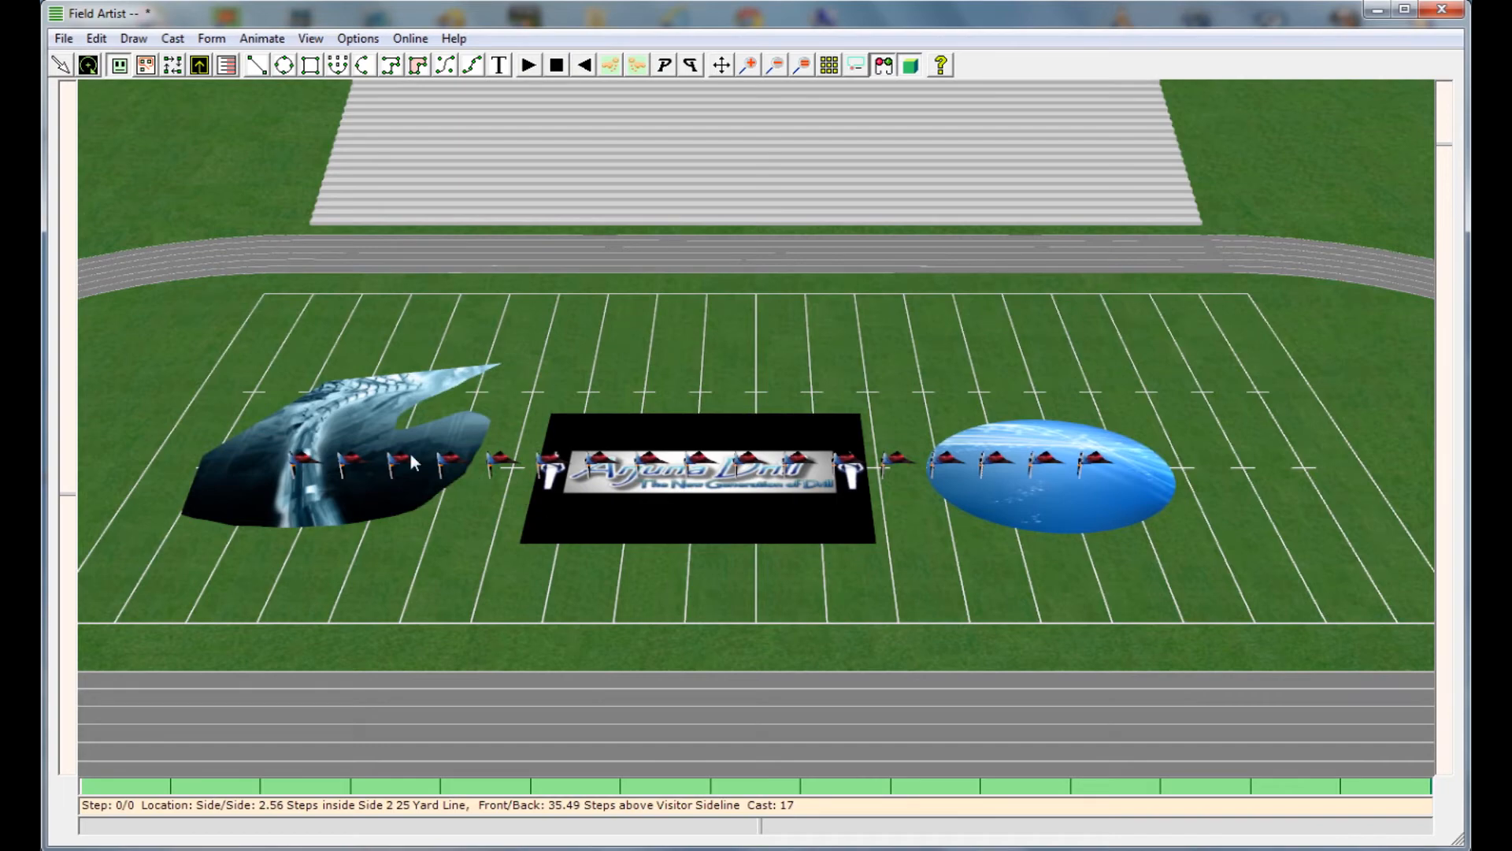
{"action": "right_click", "coordinate": [725, 236]}
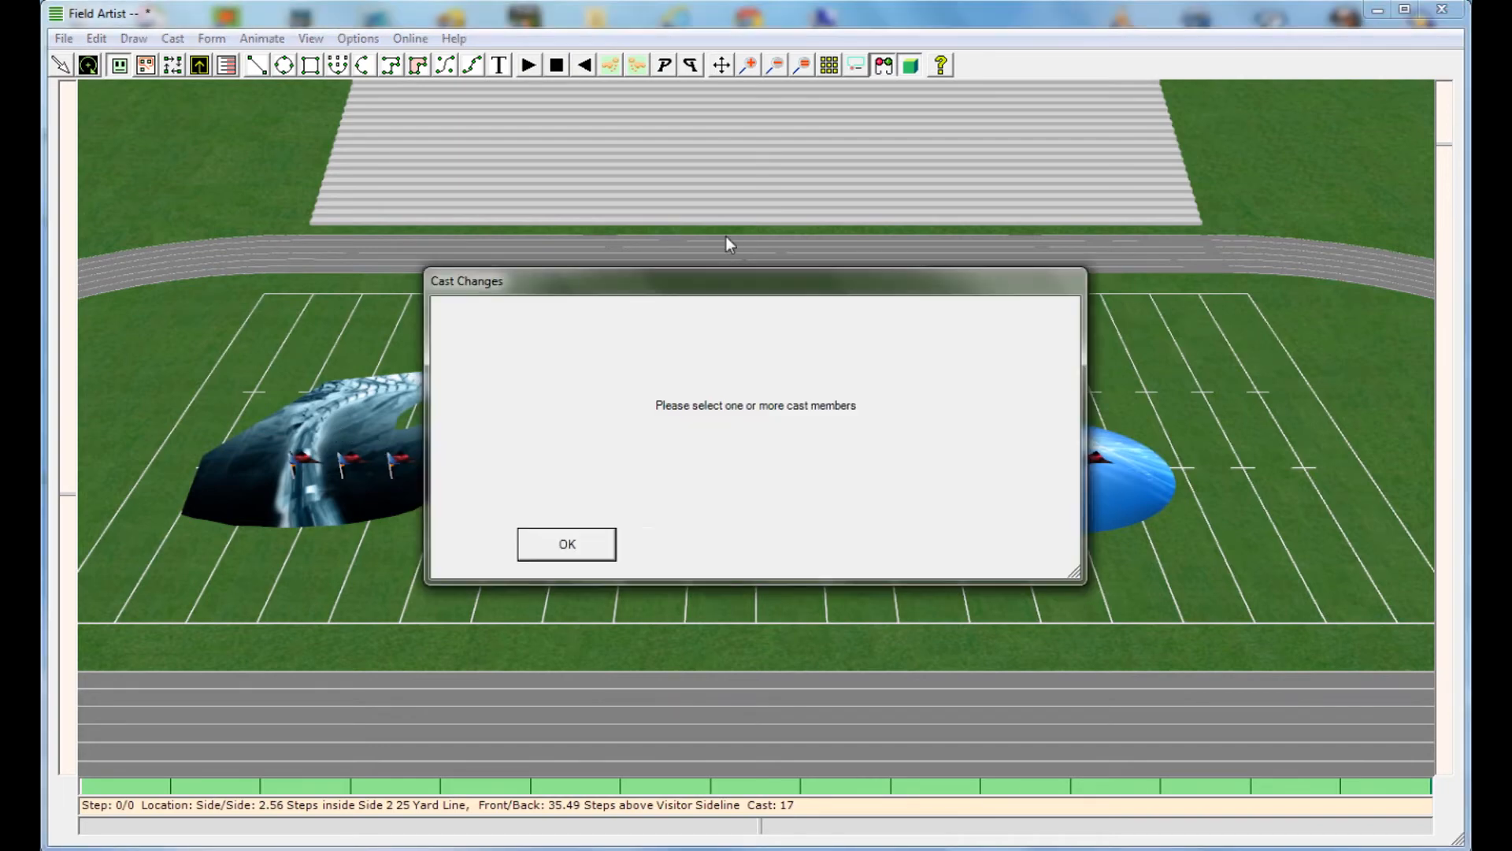
{"action": "left_click", "coordinate": [599, 552]}
Return to the flat field view and give the whole cast a Toss_Spin animation for 8 counts, 2 revolutions and 11 feet high
{"action": "left_click", "coordinate": [909, 68]}
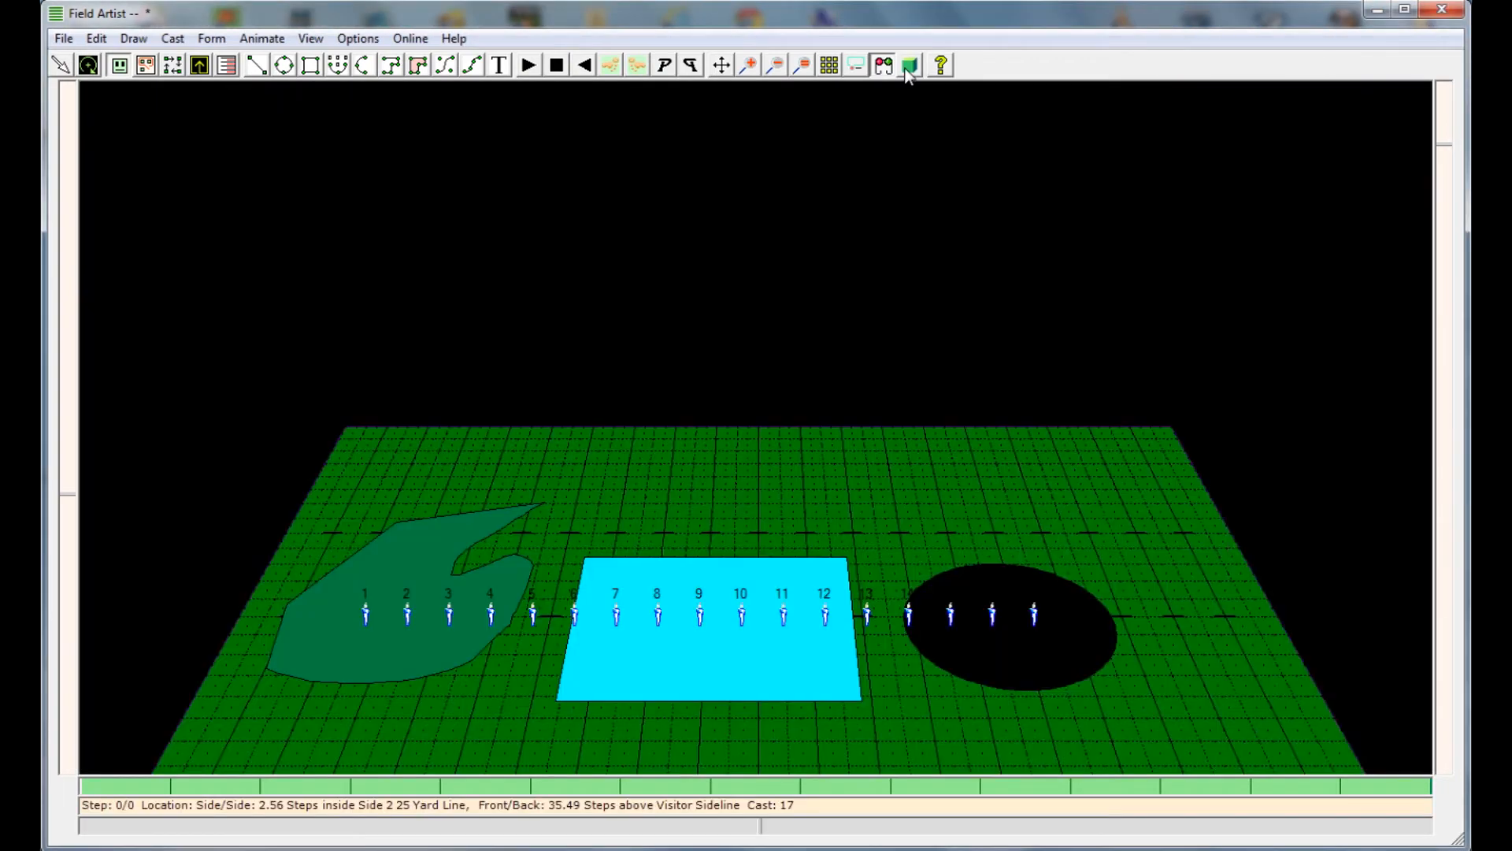
{"action": "left_click", "coordinate": [883, 66]}
{"action": "left_click_drag", "start_coordinate": [219, 473], "coordinate": [1217, 637]}
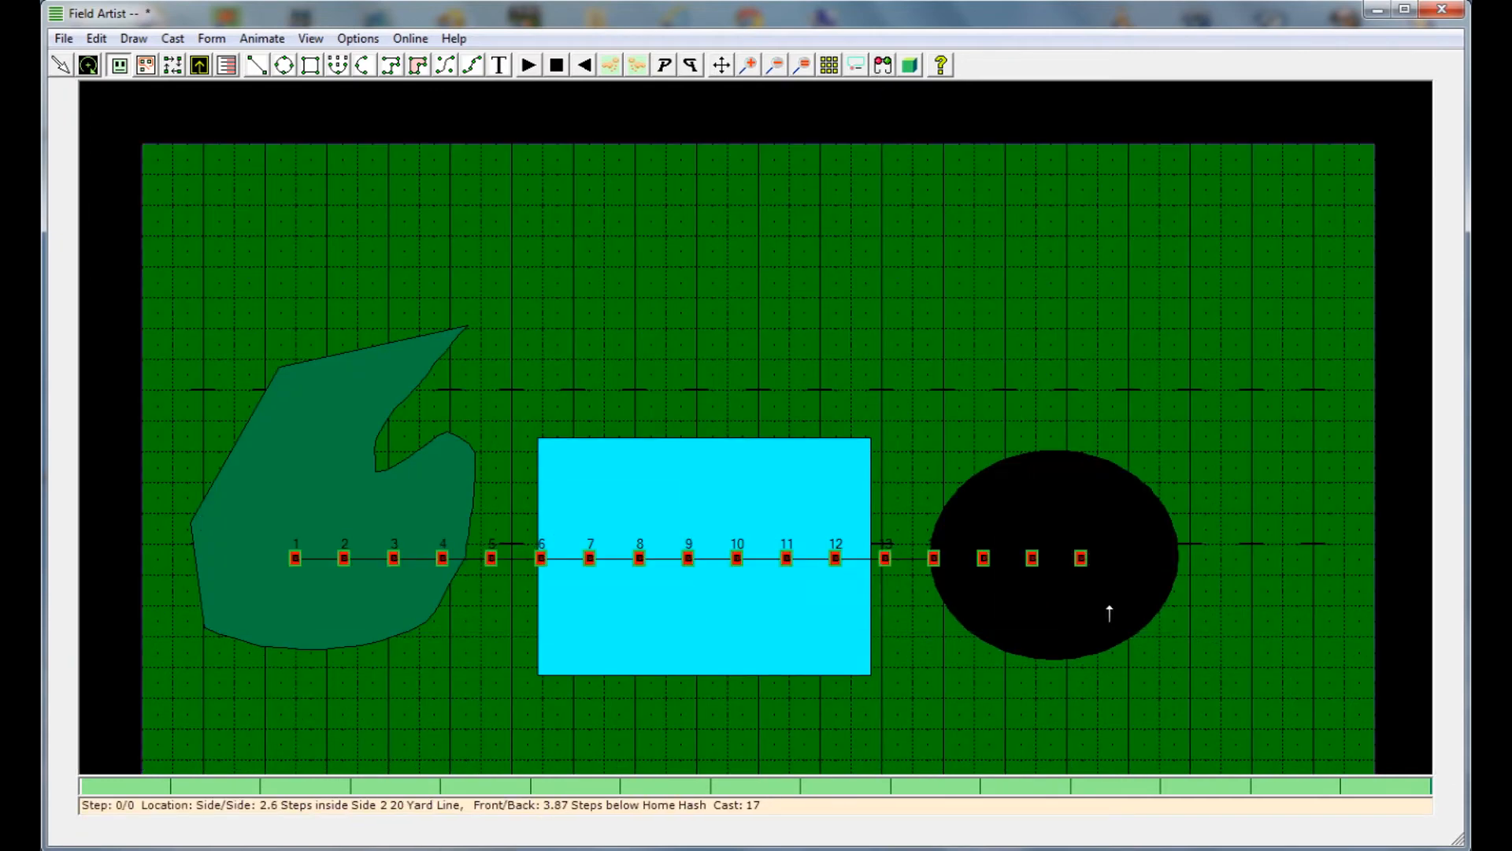
{"action": "right_click", "coordinate": [769, 425]}
{"action": "left_click", "coordinate": [1000, 195]}
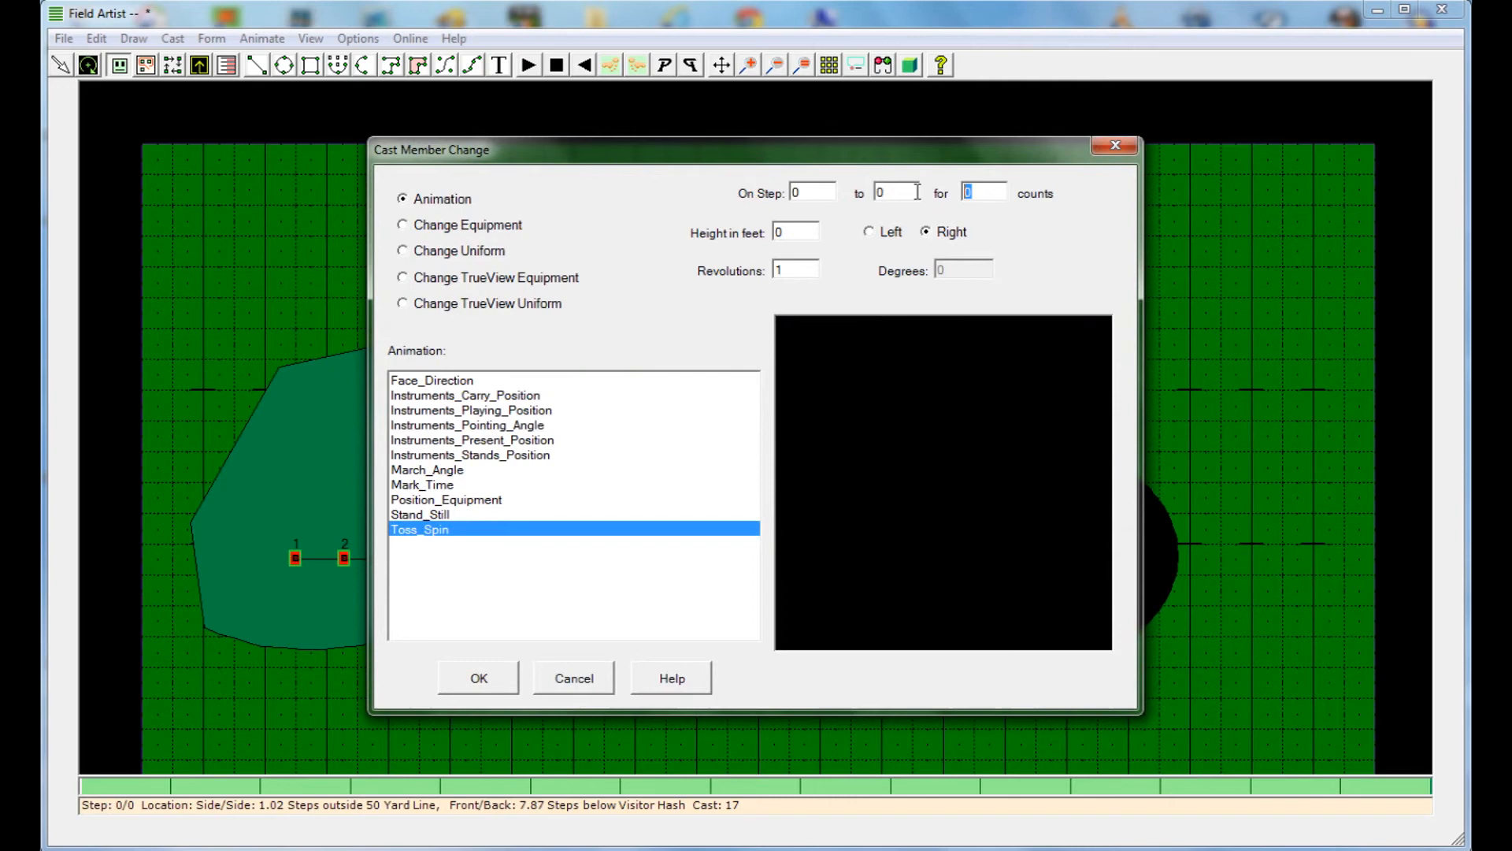
{"action": "type", "text": "8"}
{"action": "left_click_drag", "start_coordinate": [805, 270], "coordinate": [760, 269]}
{"action": "type", "text": "2"}
{"action": "left_click", "coordinate": [796, 231]}
{"action": "type", "text": "11"}
{"action": "left_click", "coordinate": [481, 682]}
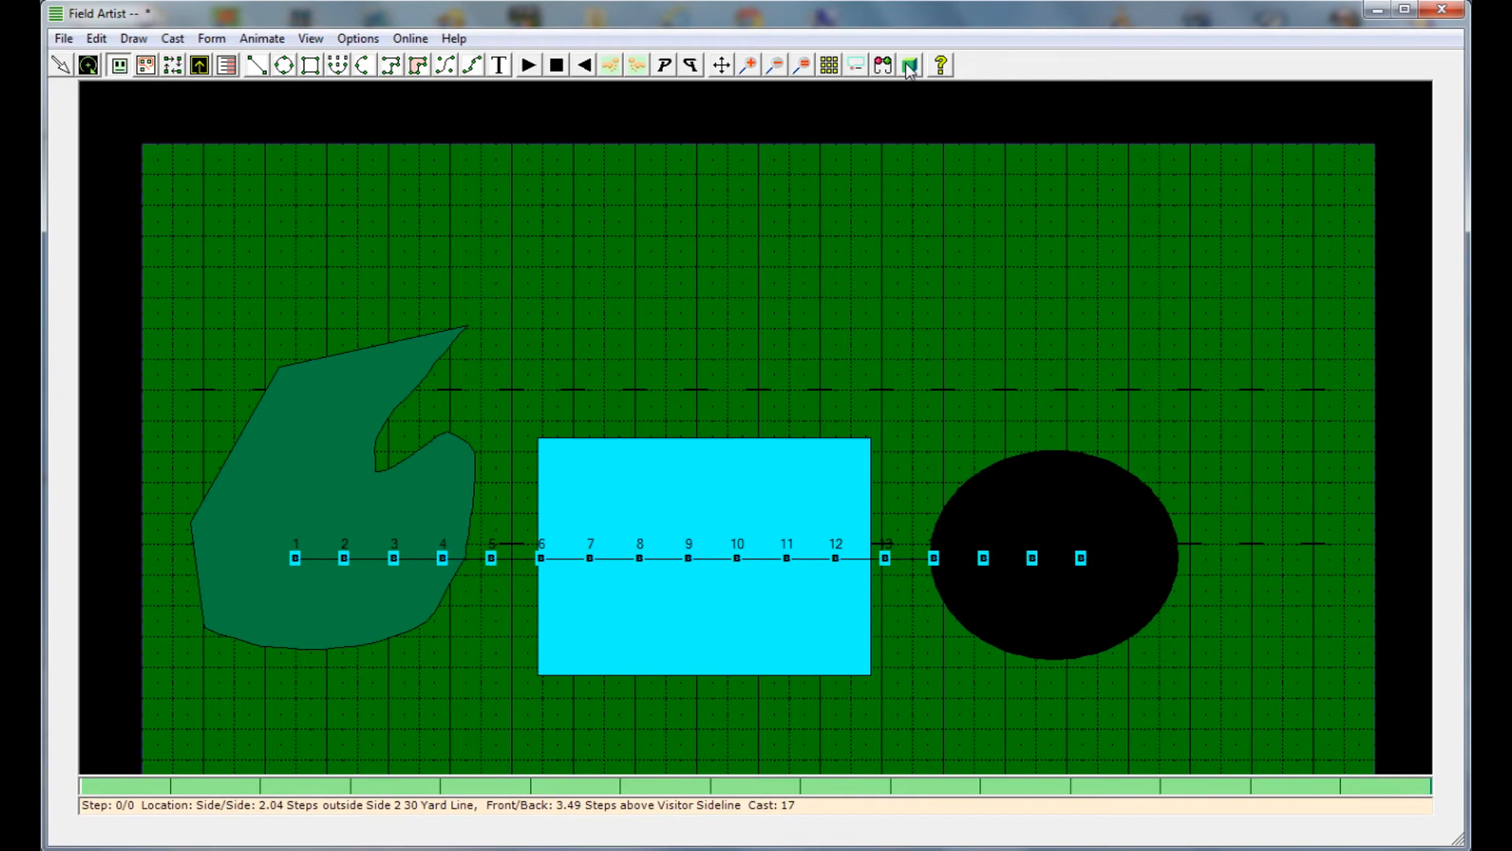
Play the flag toss in True View from near and far, and return to the starting step
{"action": "left_click", "coordinate": [910, 66]}
{"action": "left_click_drag", "start_coordinate": [1444, 147], "coordinate": [1454, 60]}
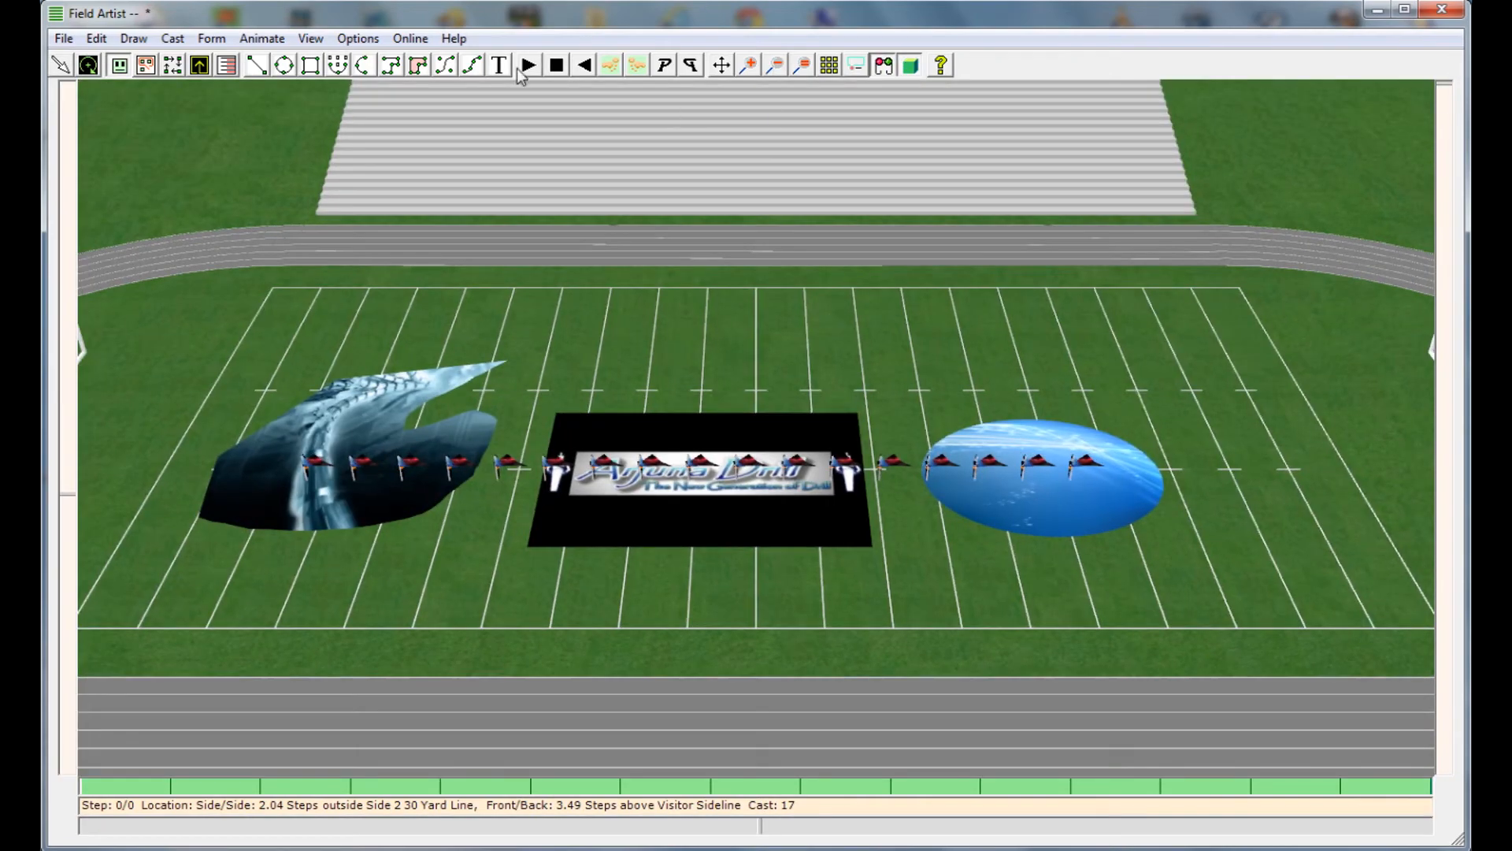
{"action": "left_click", "coordinate": [528, 67]}
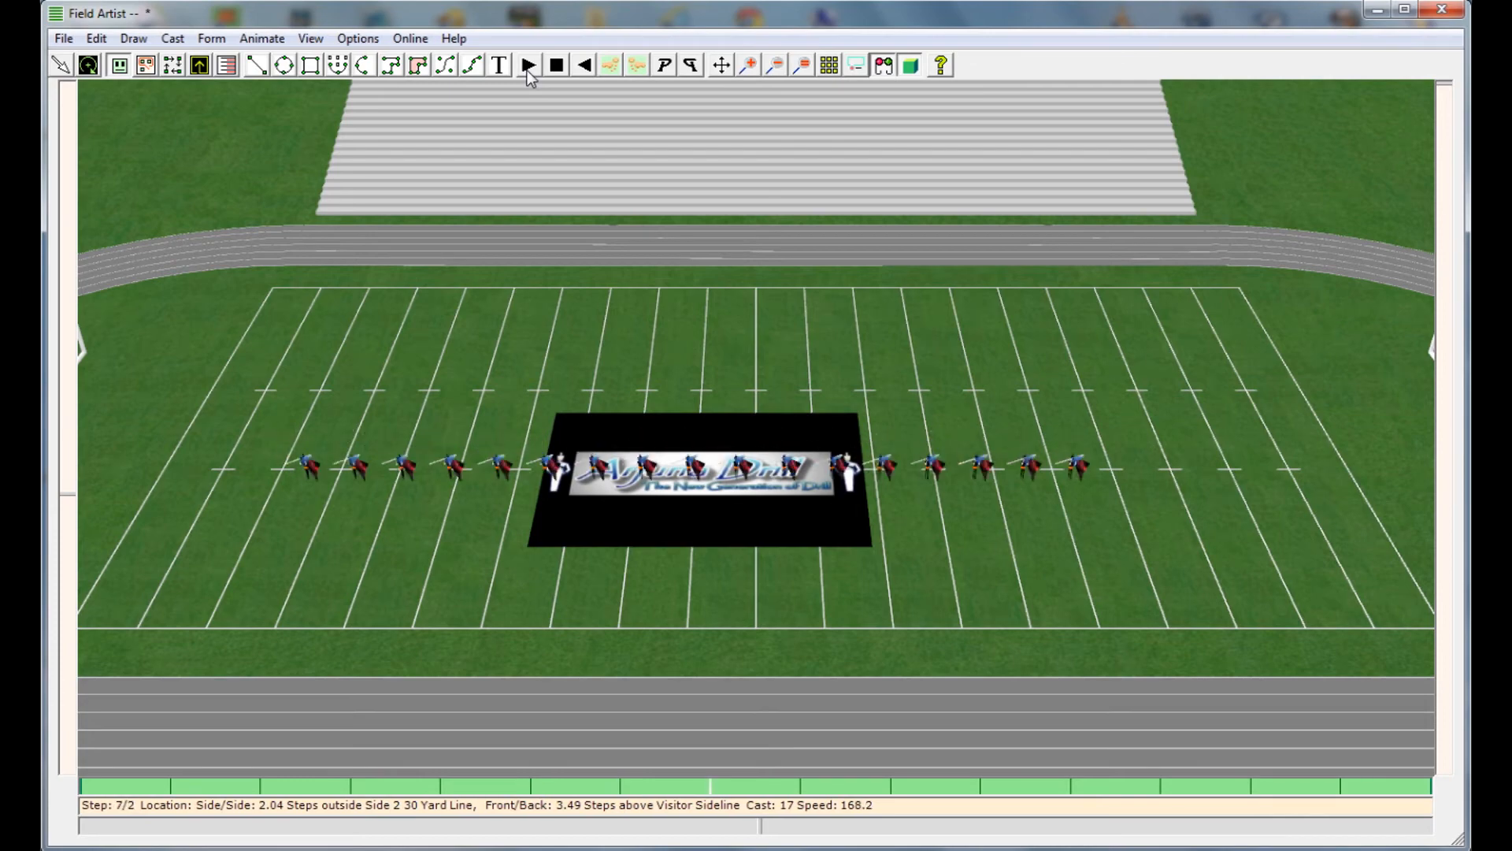
{"action": "left_click_drag", "start_coordinate": [67, 497], "coordinate": [65, 691]}
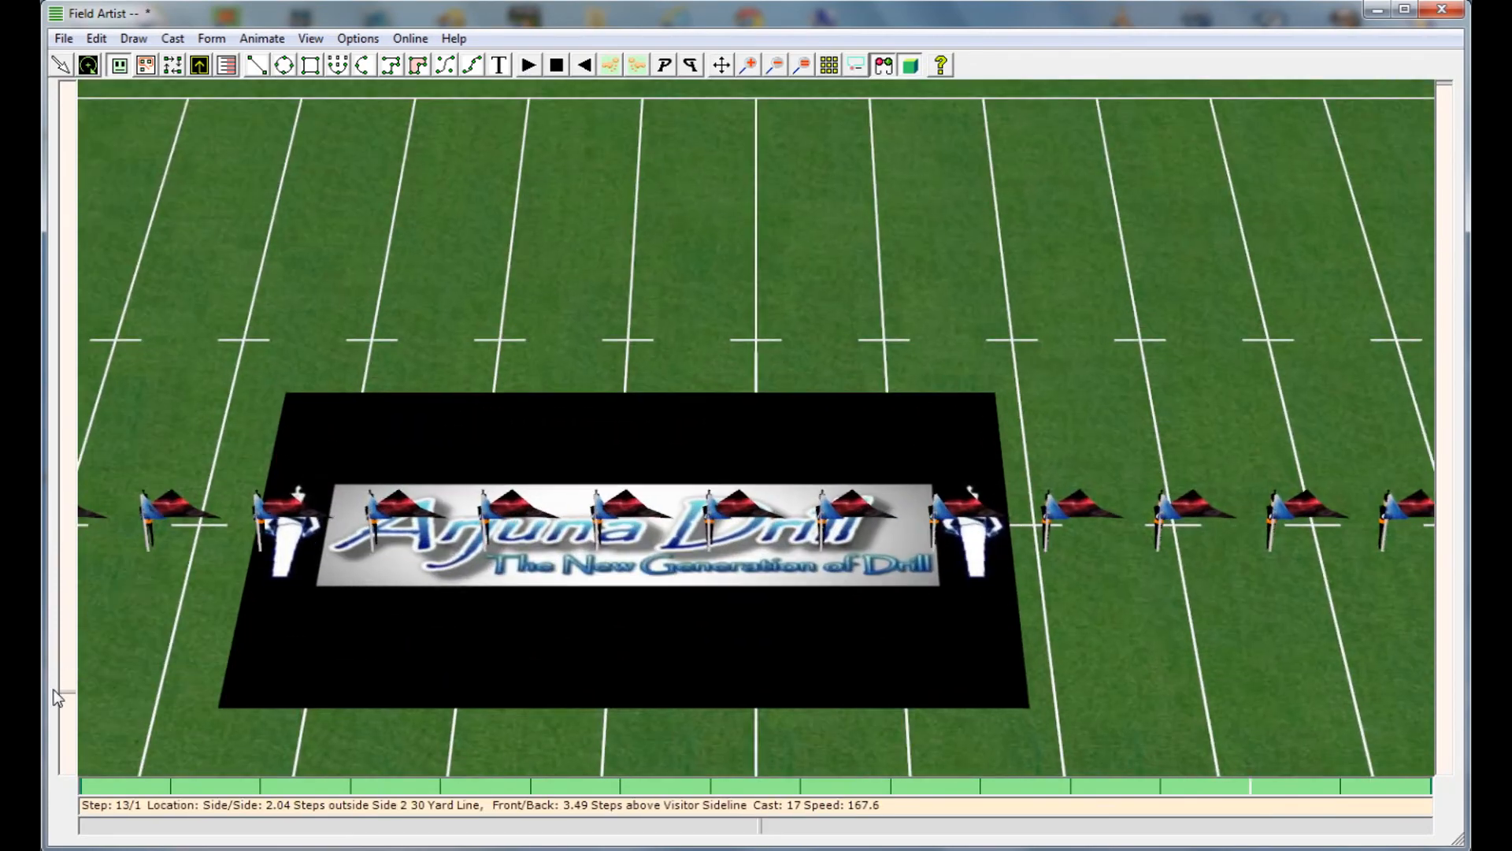
{"action": "left_click", "coordinate": [528, 68]}
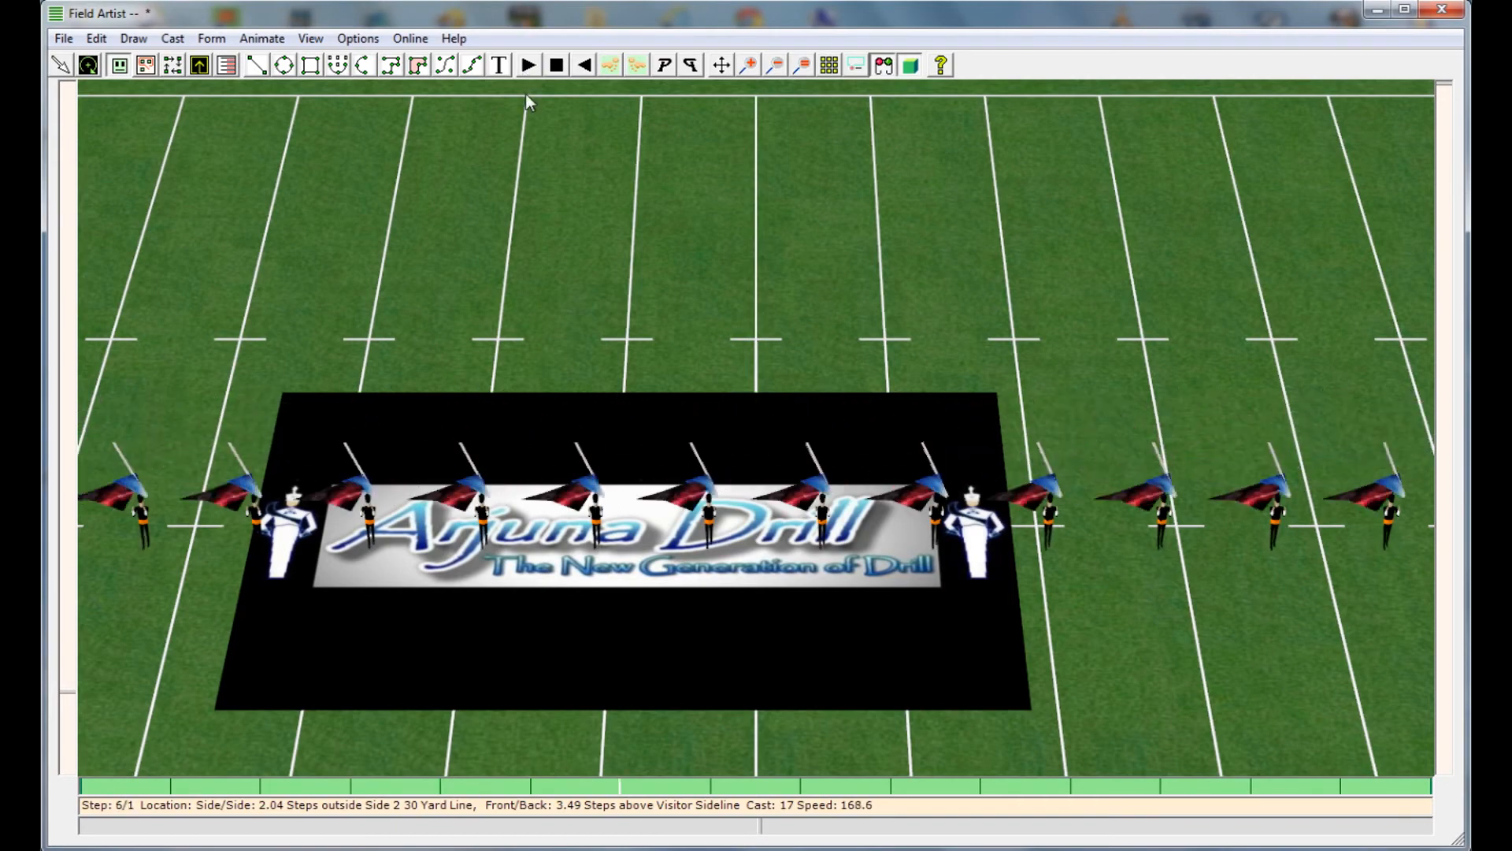
{"action": "left_click_drag", "start_coordinate": [65, 693], "coordinate": [45, 558]}
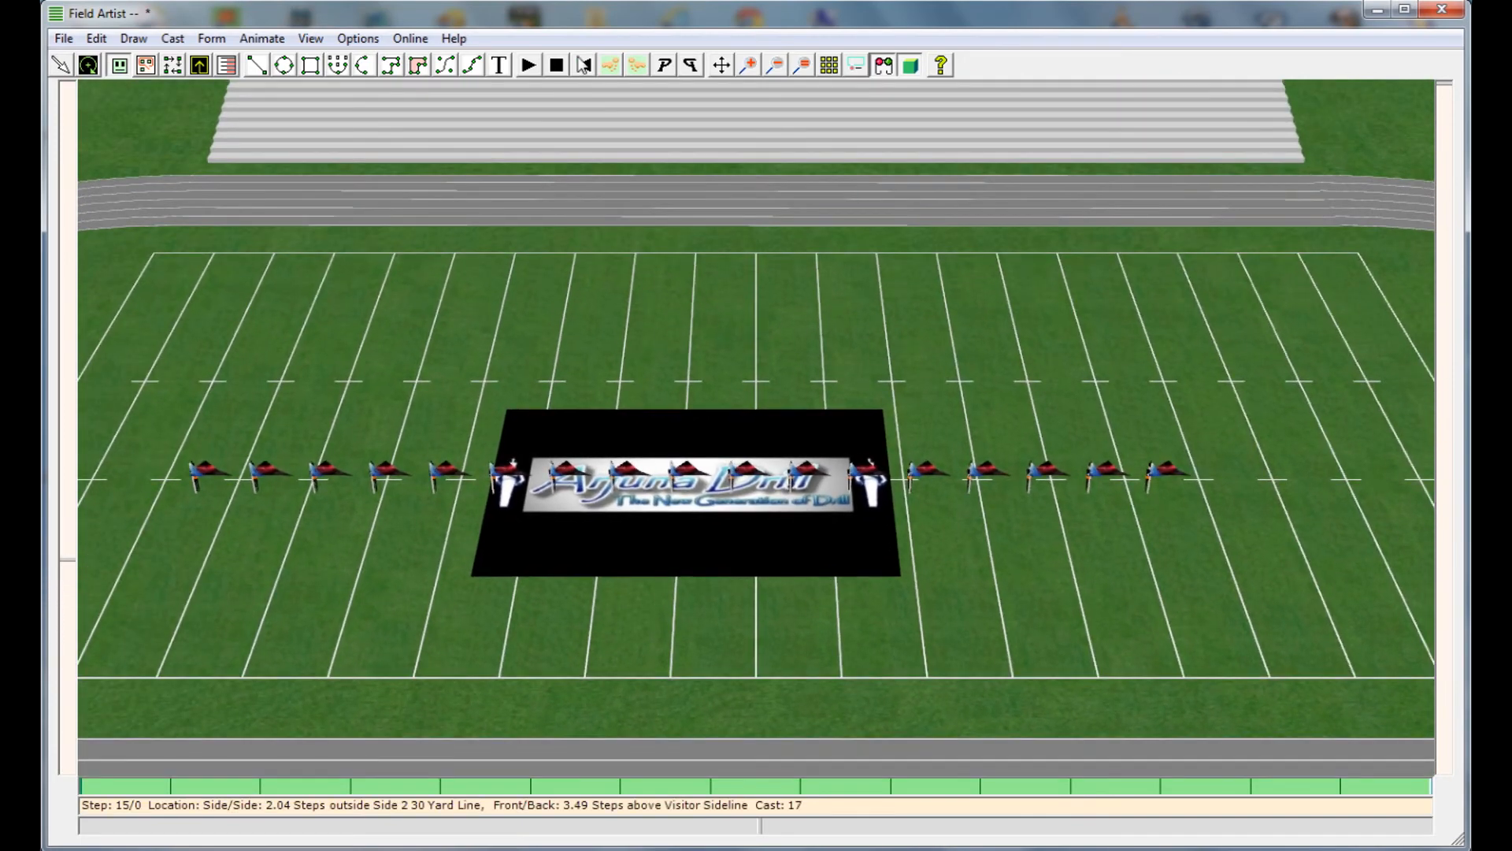
{"action": "left_click", "coordinate": [584, 64]}
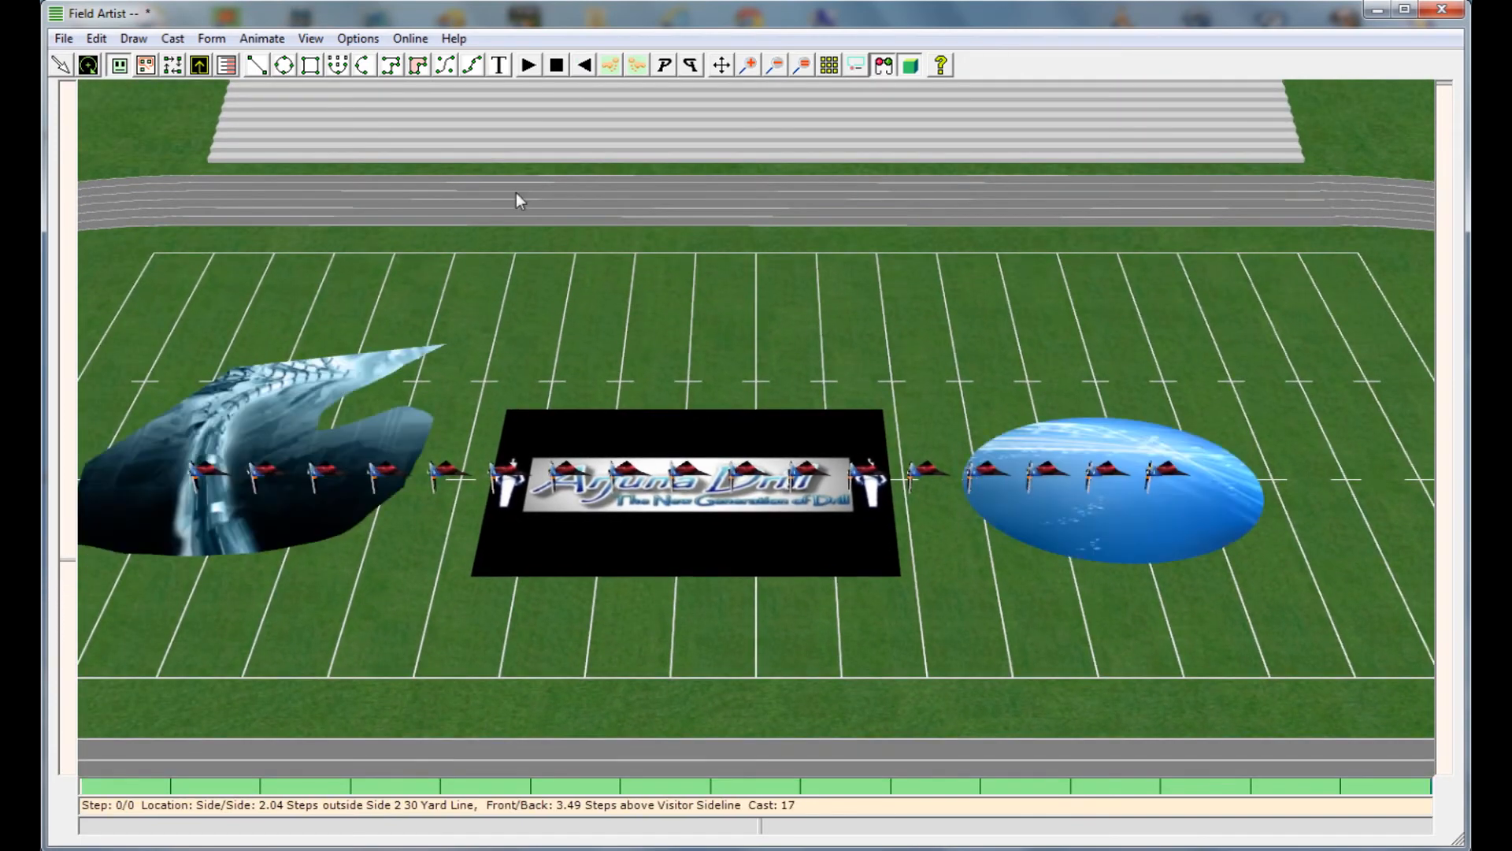
Move through the flag toss forward and backward in increments, ending at the starting step
{"action": "left_click", "coordinate": [609, 65]}
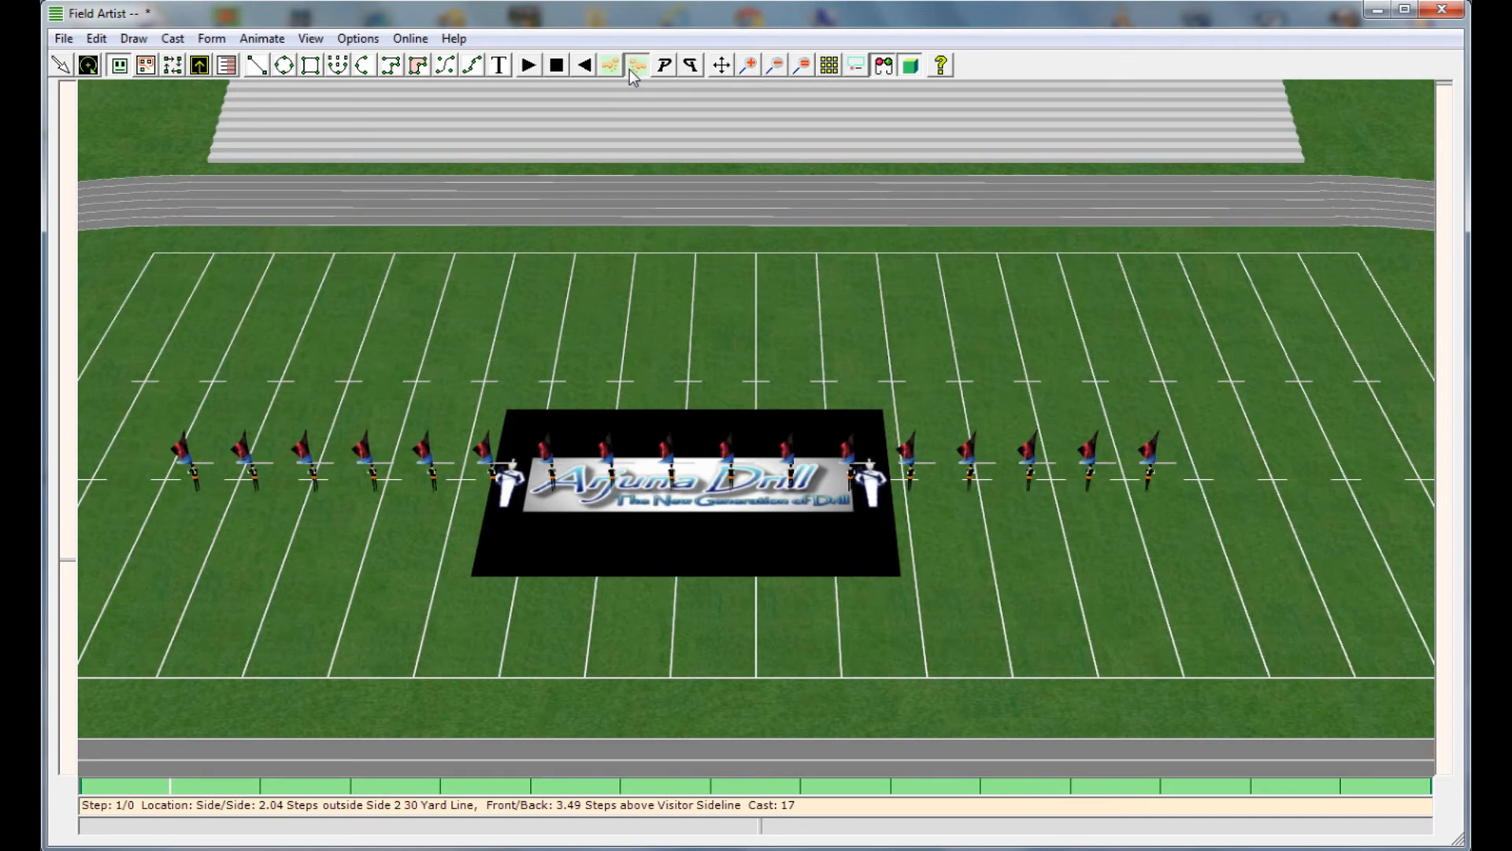
{"action": "left_click", "coordinate": [636, 64]}
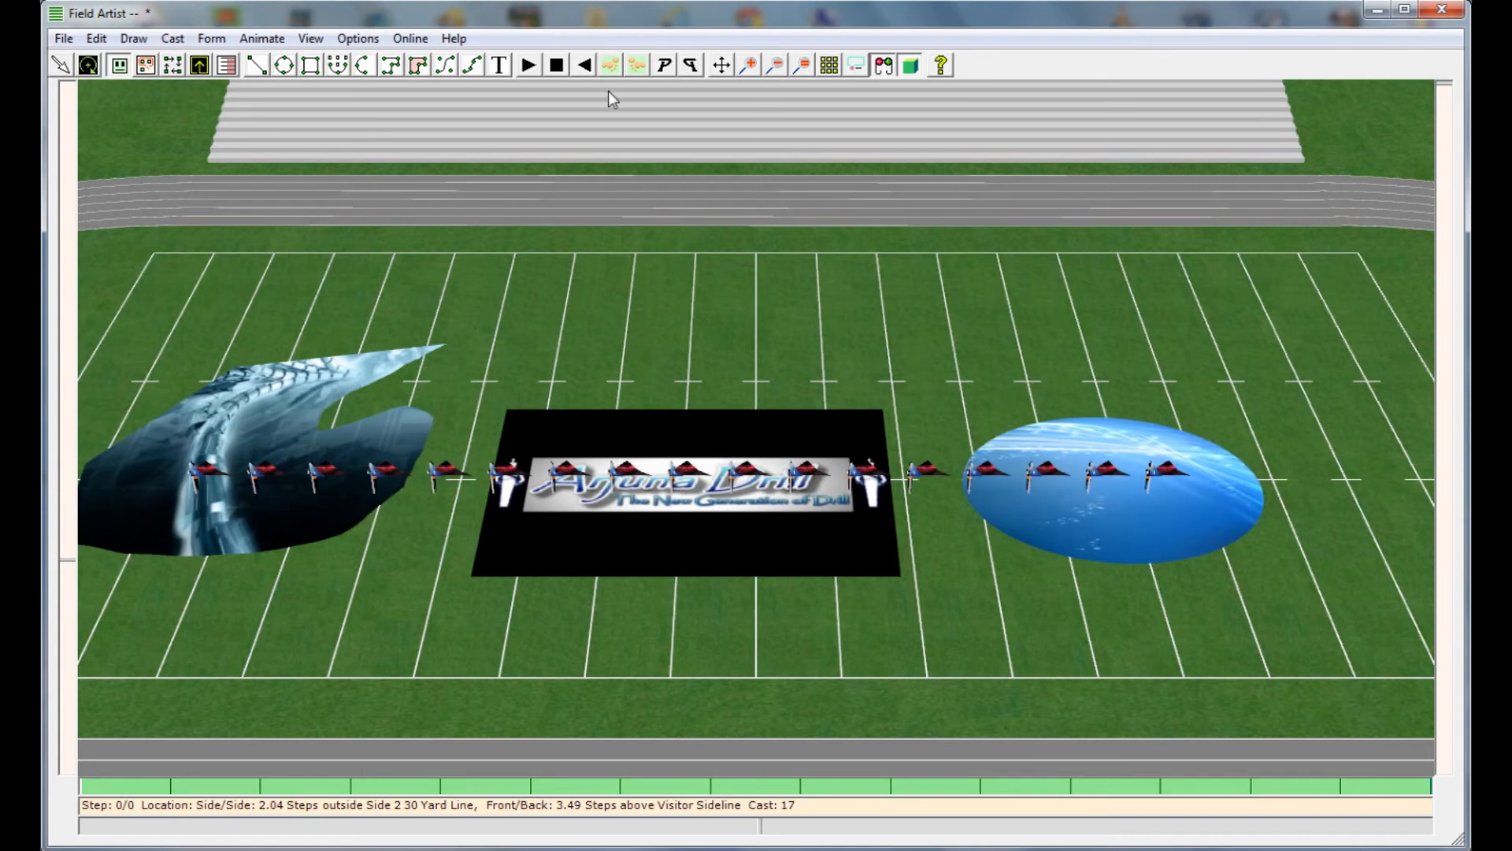
{"action": "left_click", "coordinate": [615, 66]}
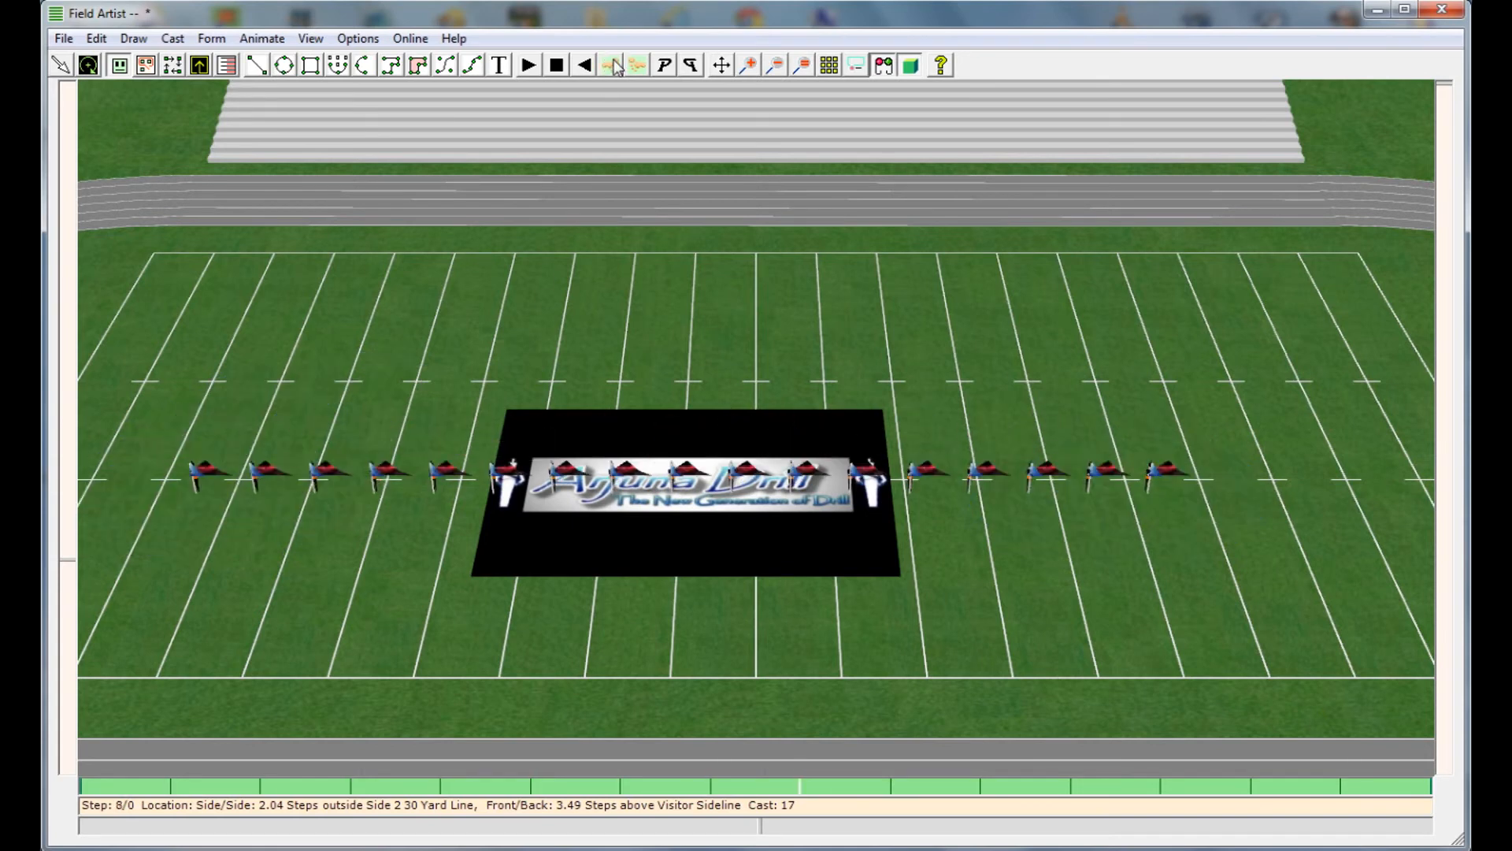
{"action": "left_click", "coordinate": [583, 69]}
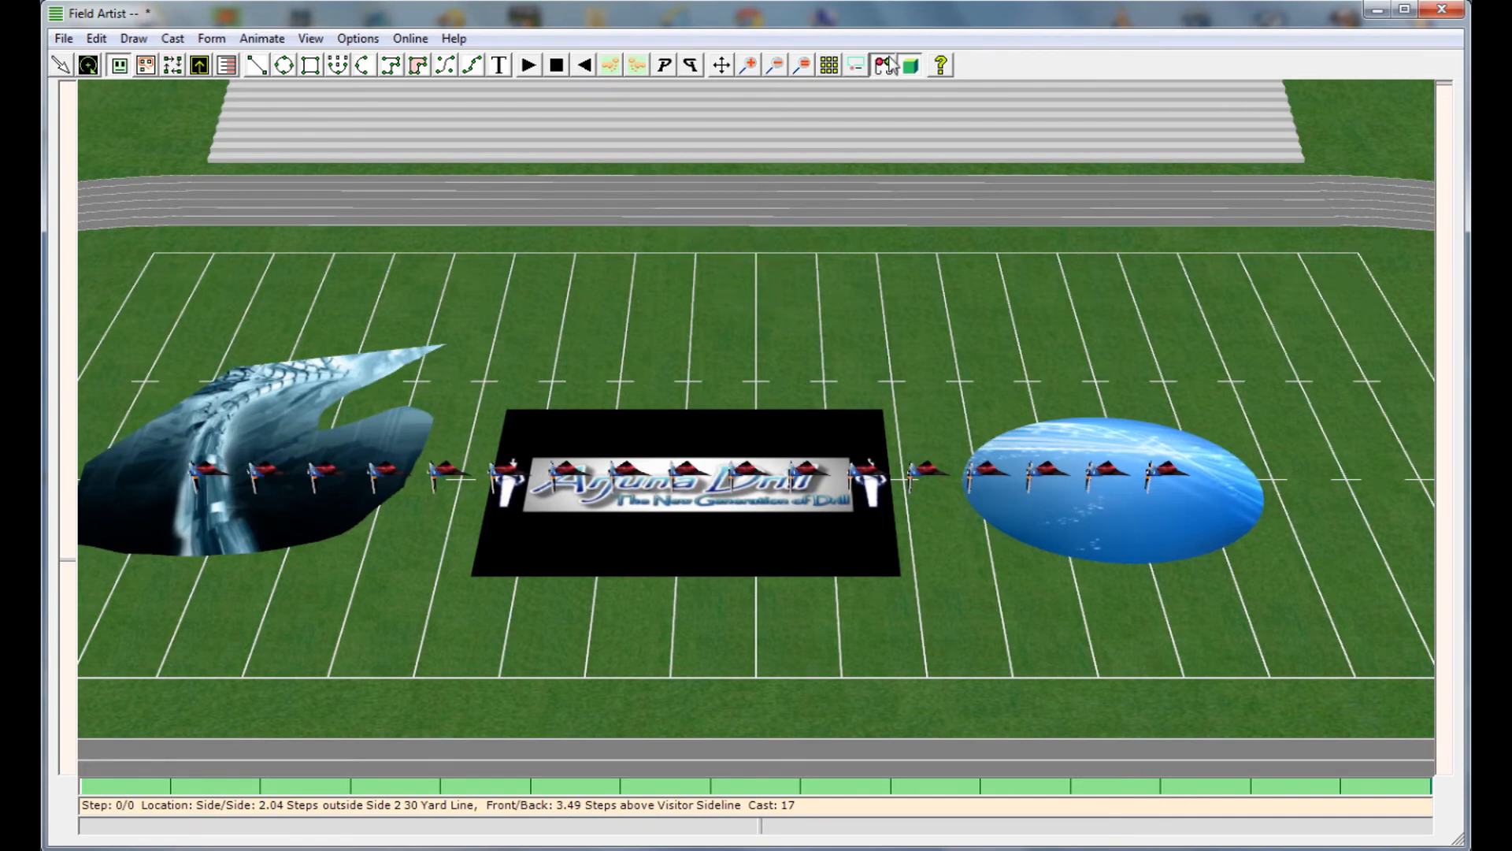
Switch to the Mercedes 2011 redo 5 show and open its uniform and equipment drawings
{"action": "mouse_move", "coordinate": [605, 848]}
{"action": "left_click", "coordinate": [491, 767]}
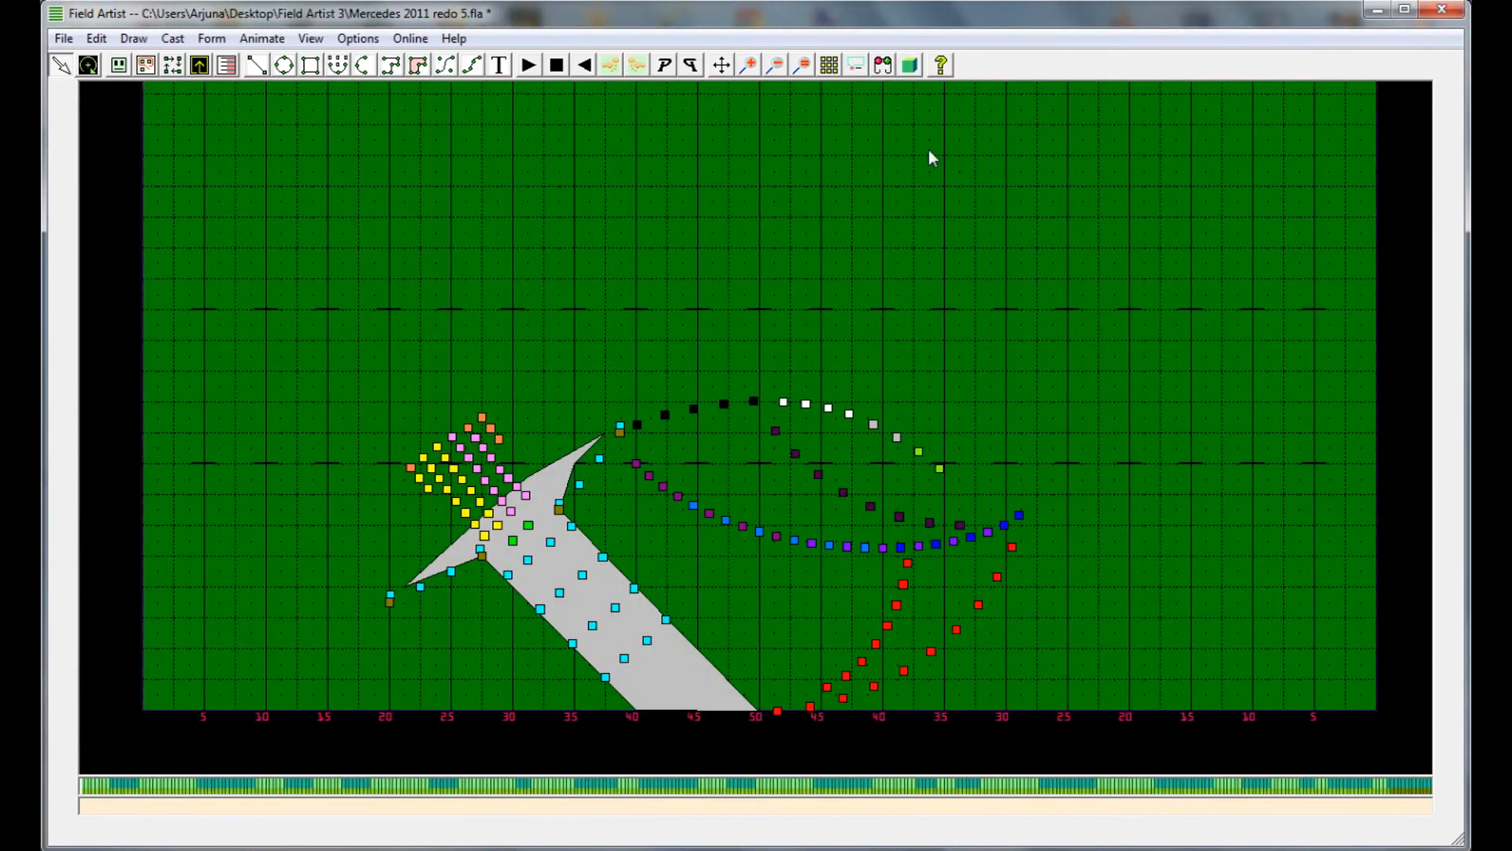
{"action": "left_click", "coordinate": [410, 39]}
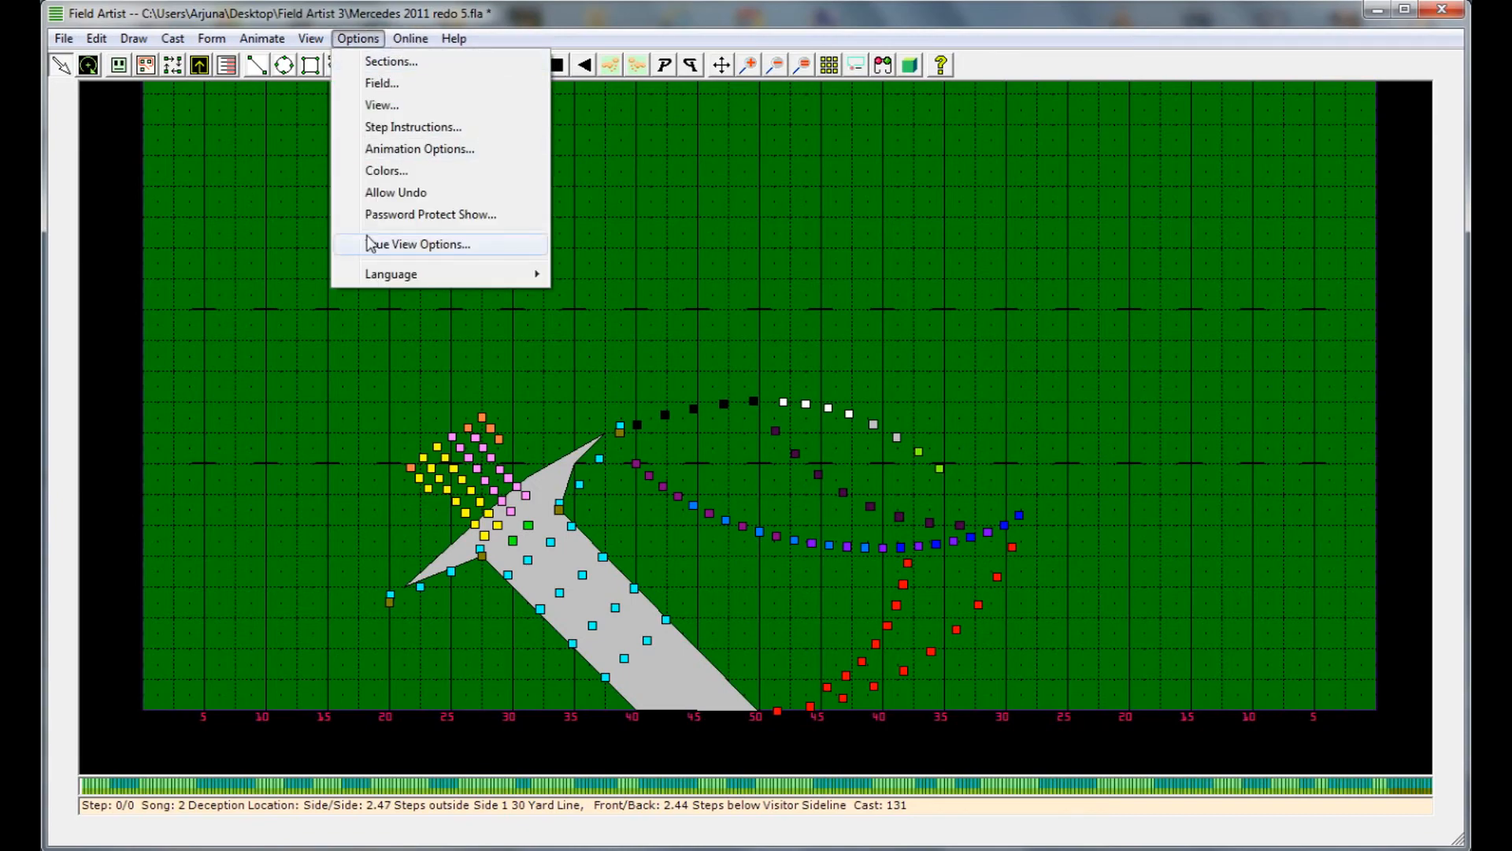
{"action": "mouse_move", "coordinate": [312, 40]}
{"action": "left_click", "coordinate": [399, 553]}
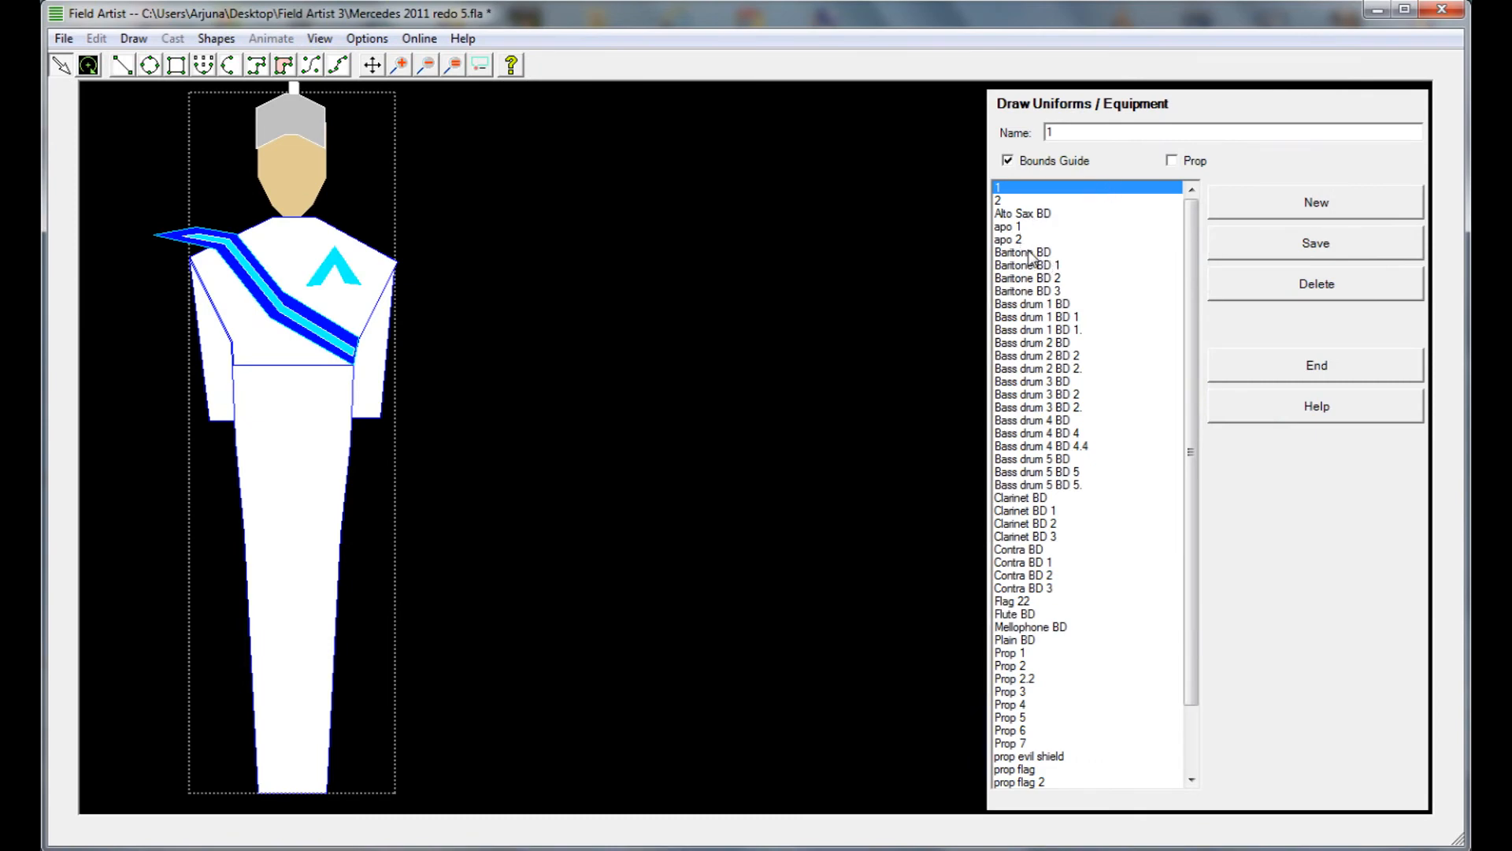
Examine the prop flag 2 and Prop 1 drawings and end the uniform and equipment drawing session
{"action": "scroll", "coordinate": [1066, 744], "scroll_direction": "down", "scroll_amount": 1}
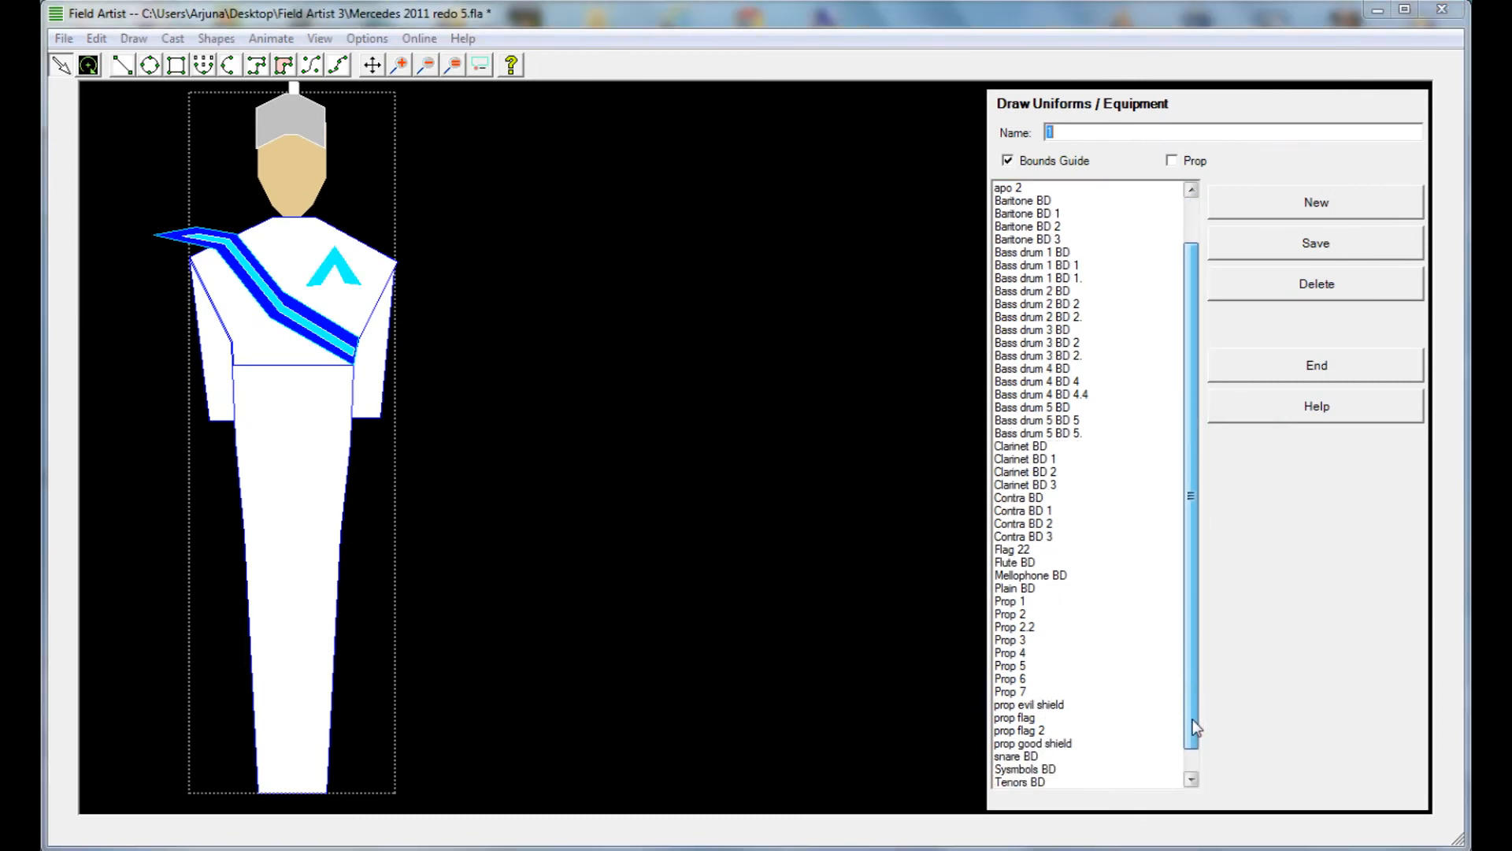
{"action": "left_click", "coordinate": [1060, 731]}
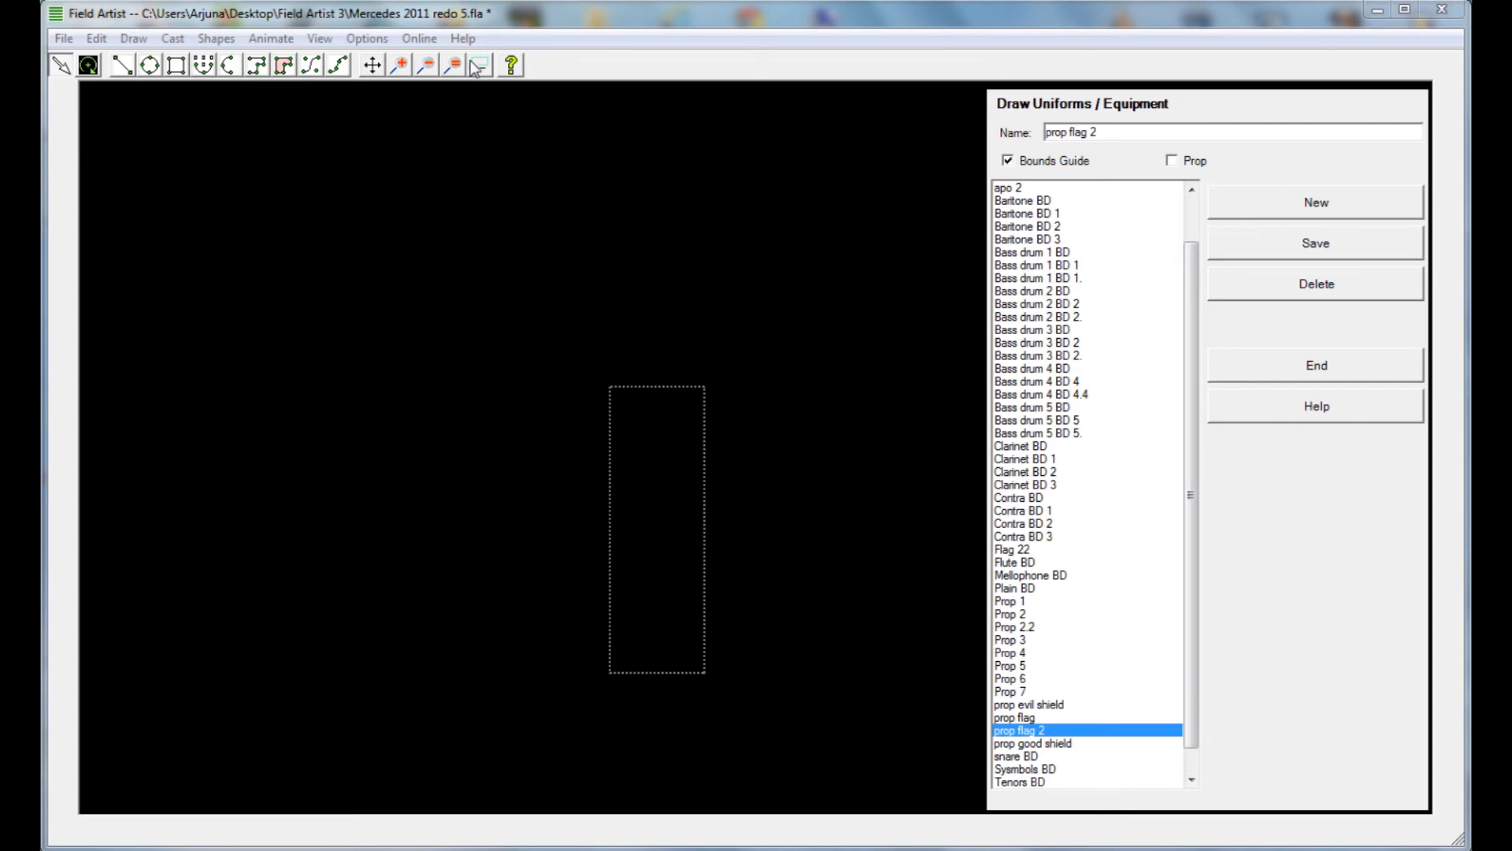
{"action": "left_click", "coordinate": [382, 69]}
{"action": "left_click_drag", "start_coordinate": [436, 212], "coordinate": [420, 352]}
{"action": "left_click", "coordinate": [426, 68]}
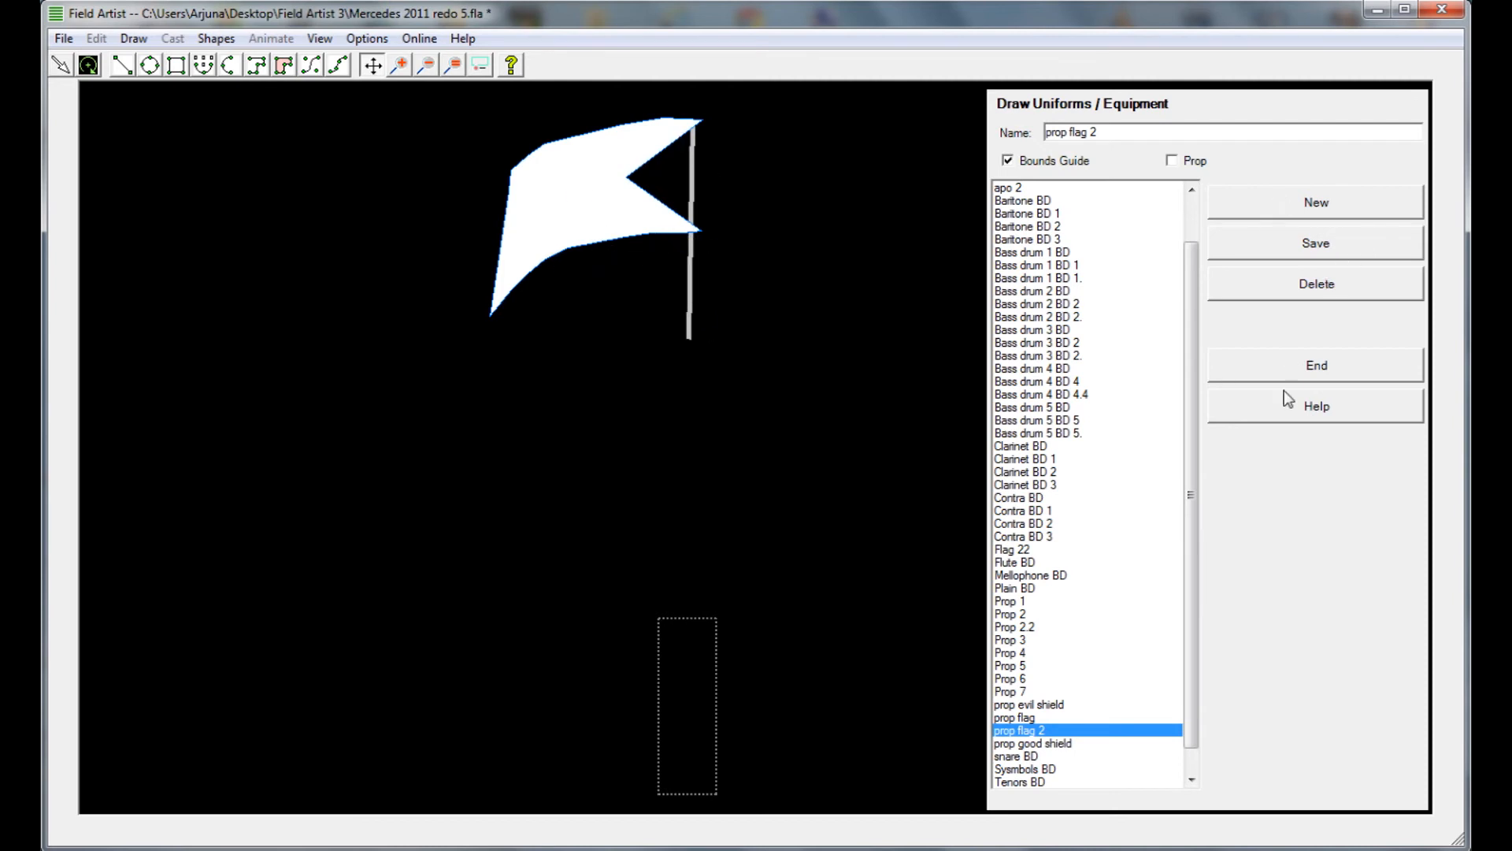
{"action": "left_click", "coordinate": [1021, 603]}
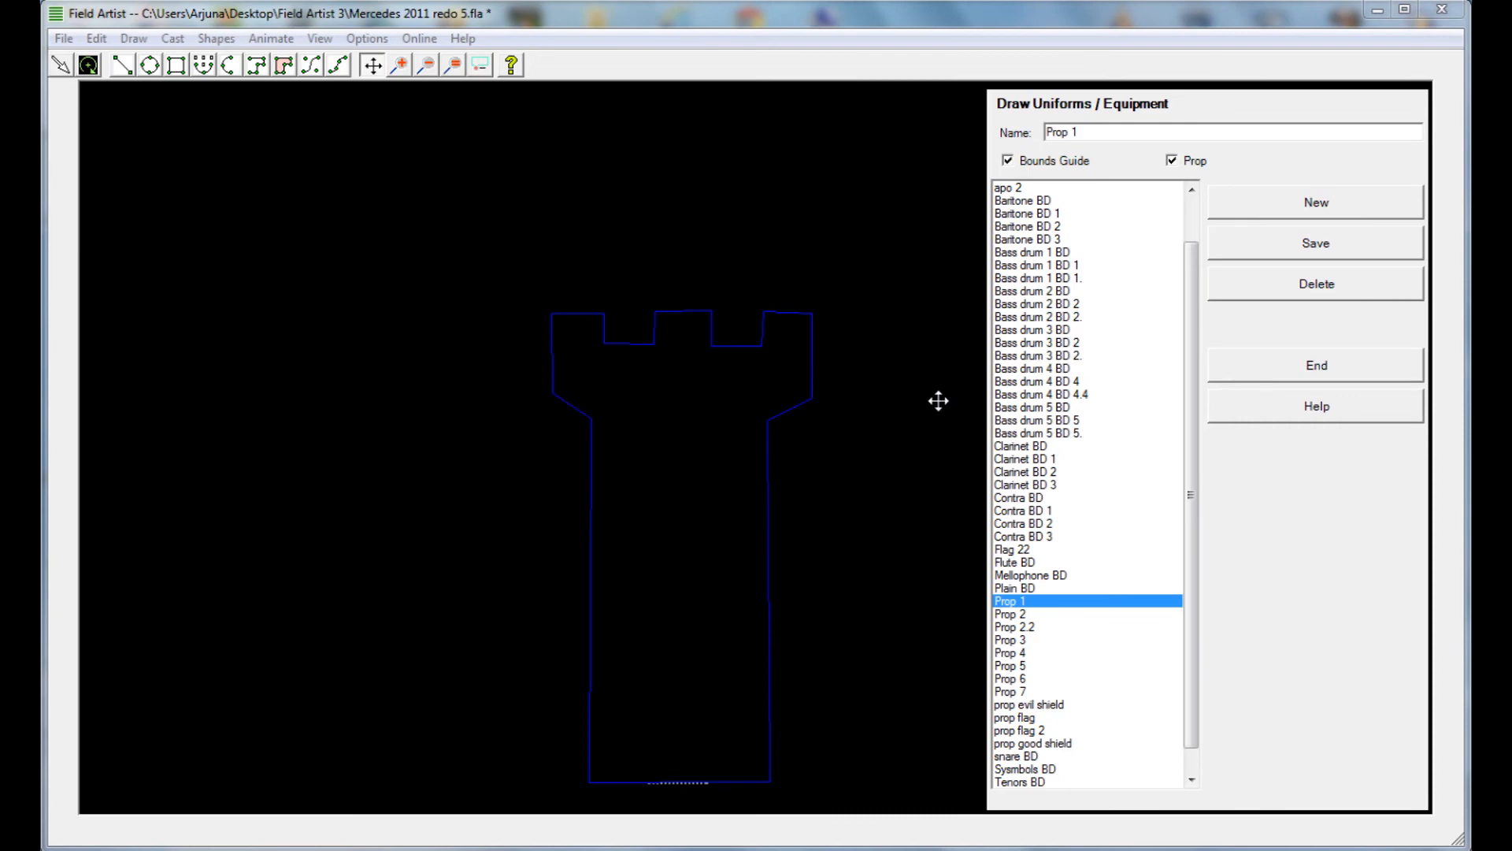
{"action": "left_click", "coordinate": [1317, 367]}
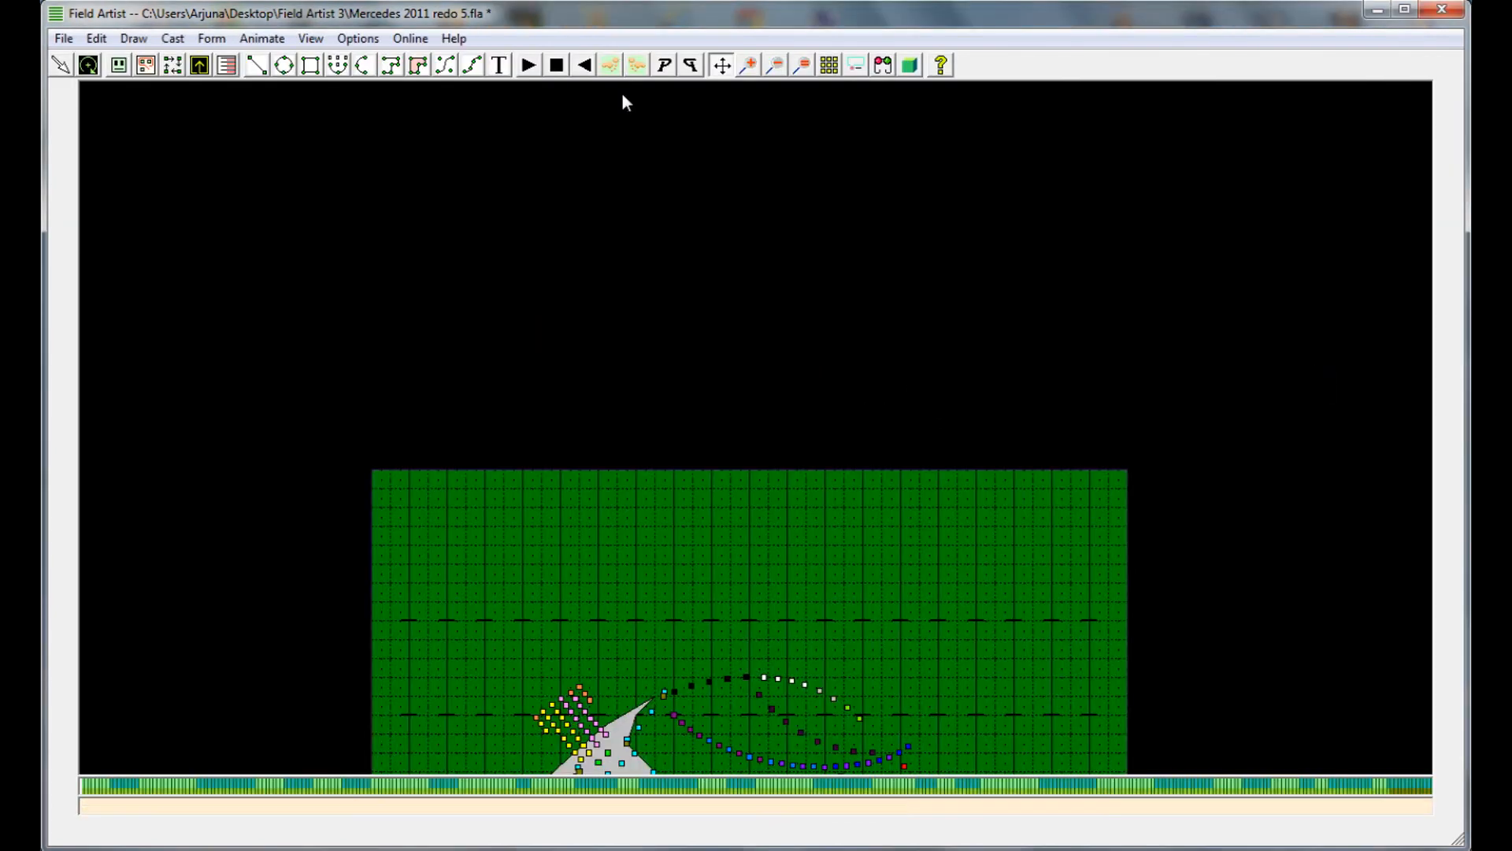
Display the Mercedes show's field in True View with its castle props and play the animation
{"action": "left_click_drag", "start_coordinate": [760, 430], "coordinate": [711, 211]}
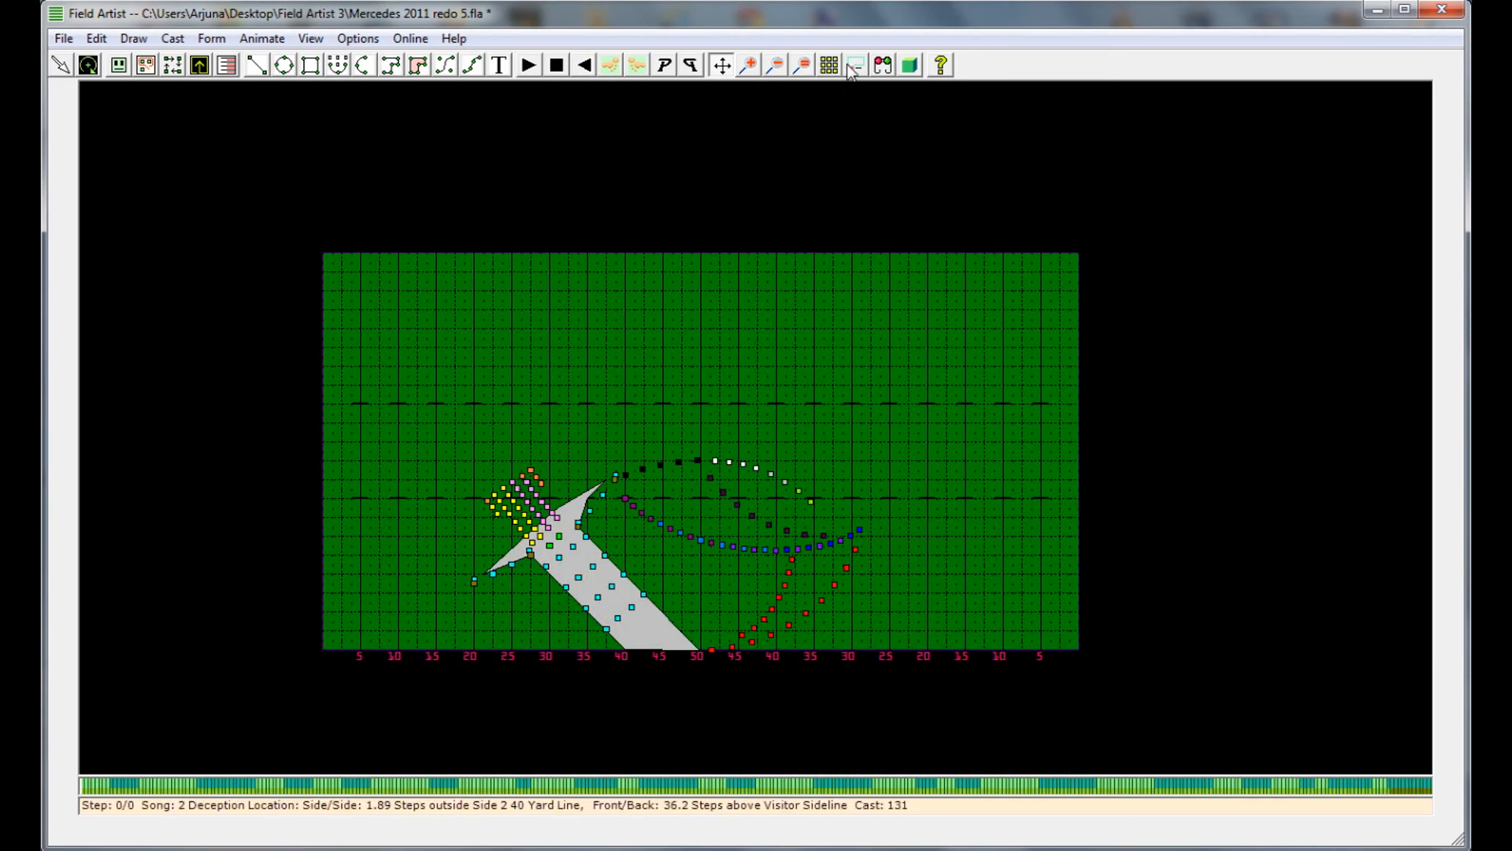
{"action": "left_click", "coordinate": [883, 65]}
{"action": "left_click_drag", "start_coordinate": [827, 381], "coordinate": [779, 276]}
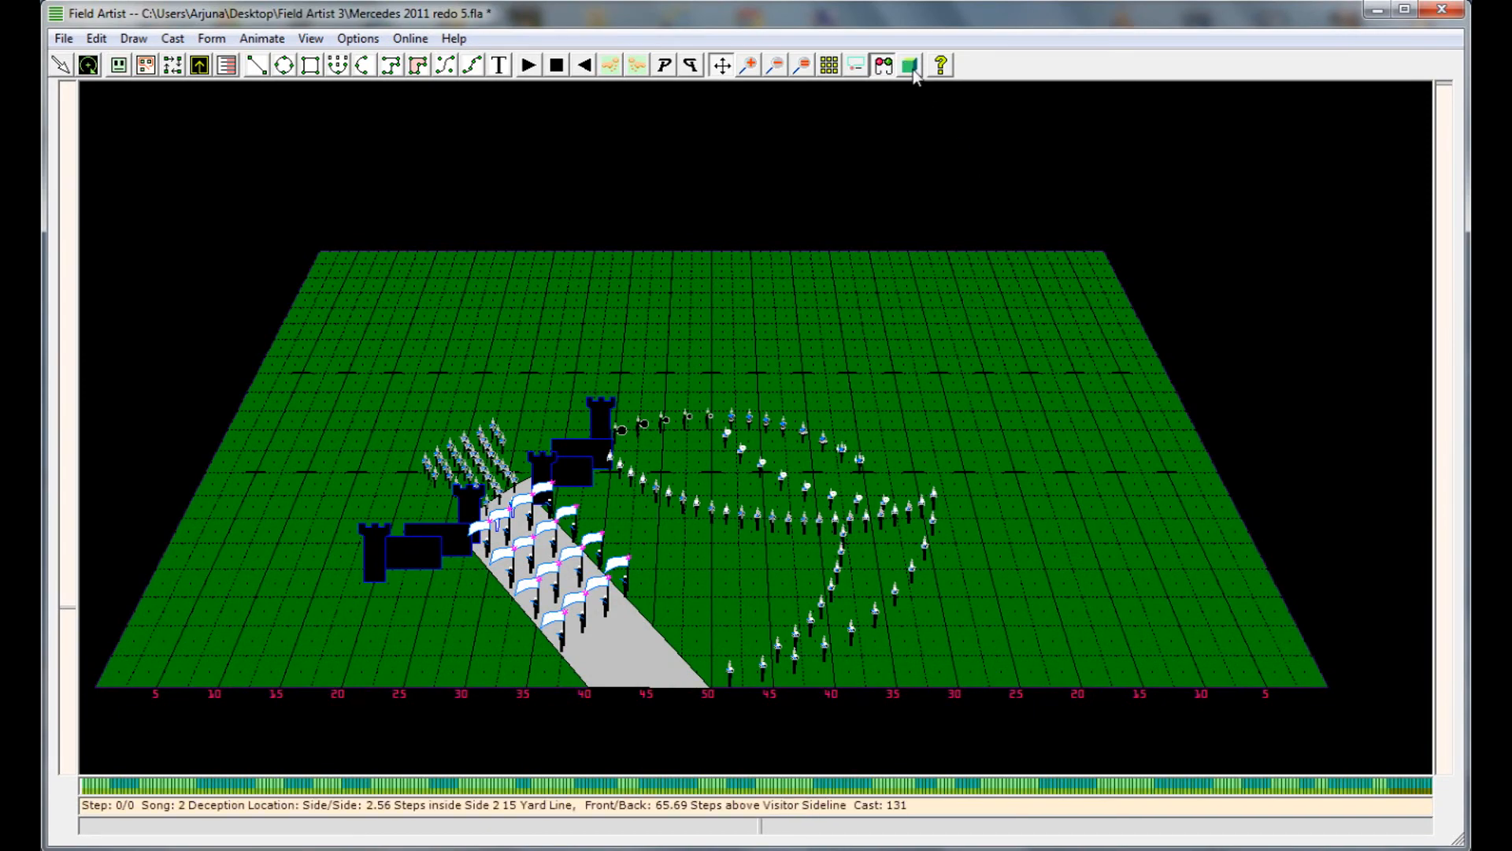
{"action": "left_click", "coordinate": [911, 65]}
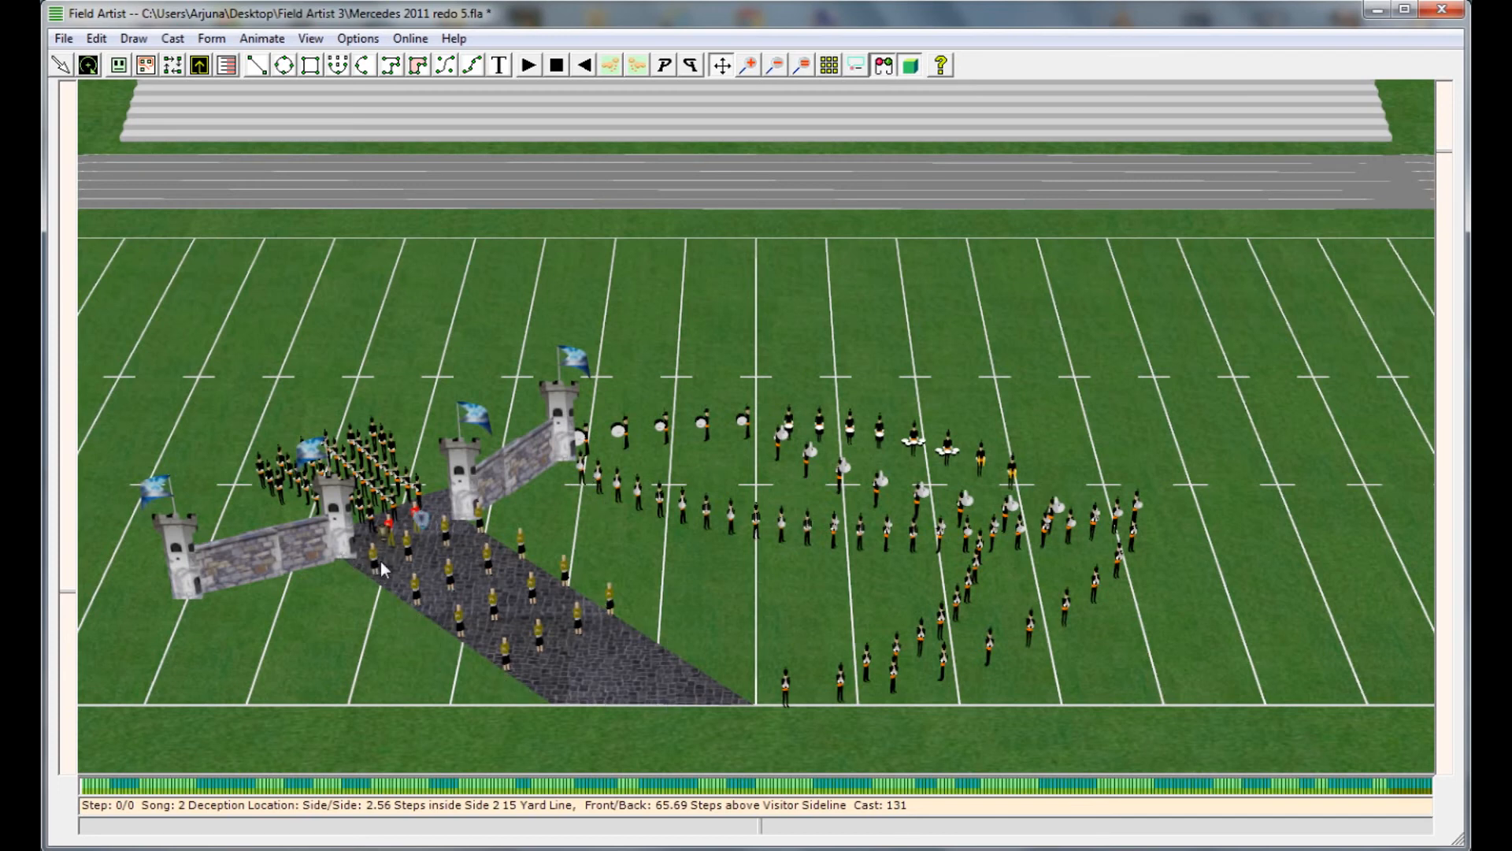
{"action": "left_click_drag", "start_coordinate": [73, 592], "coordinate": [62, 549]}
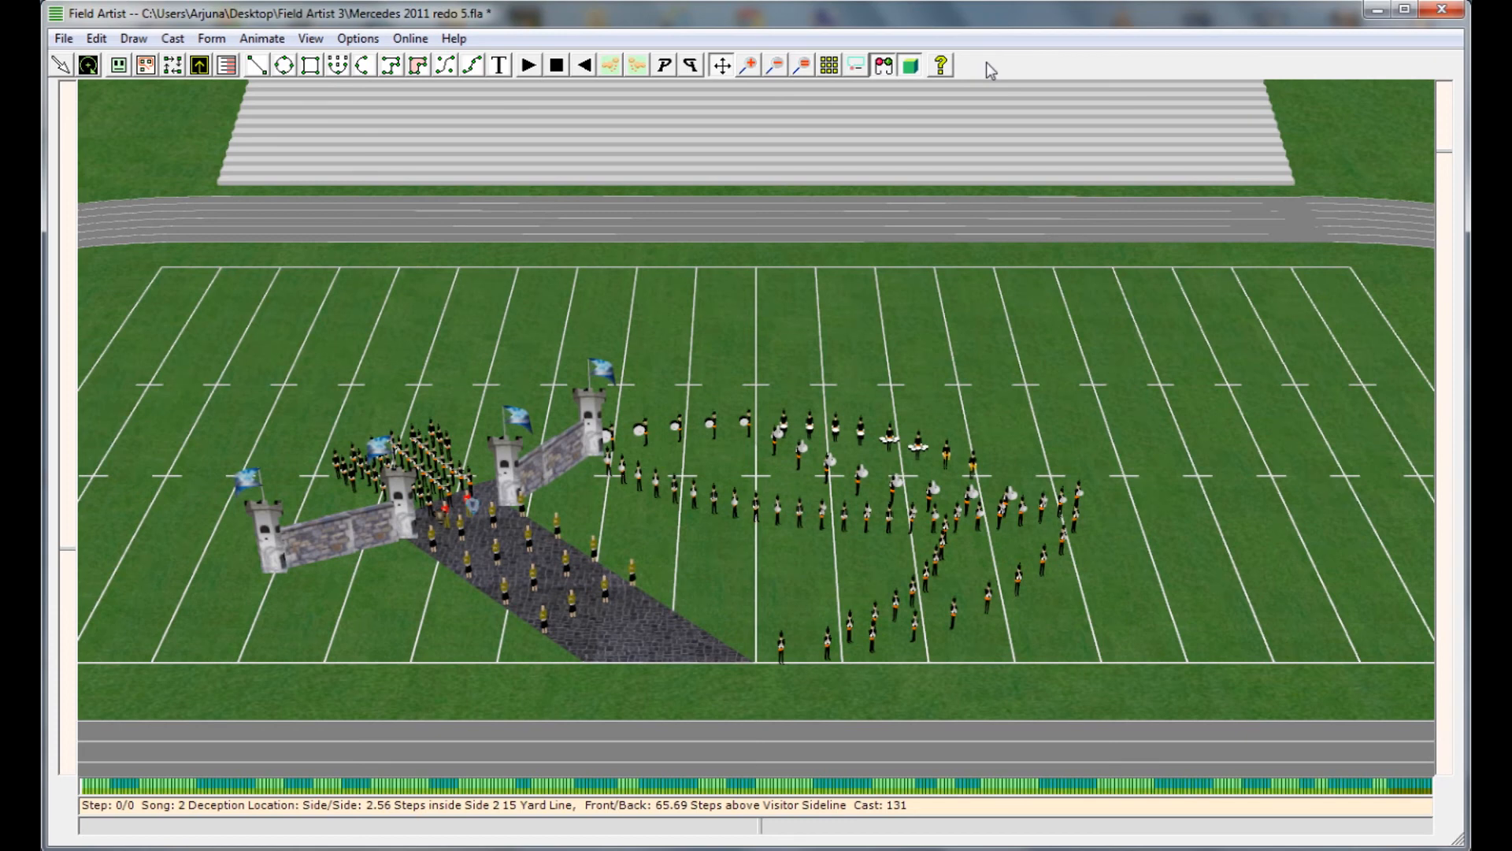
{"action": "left_click", "coordinate": [535, 66]}
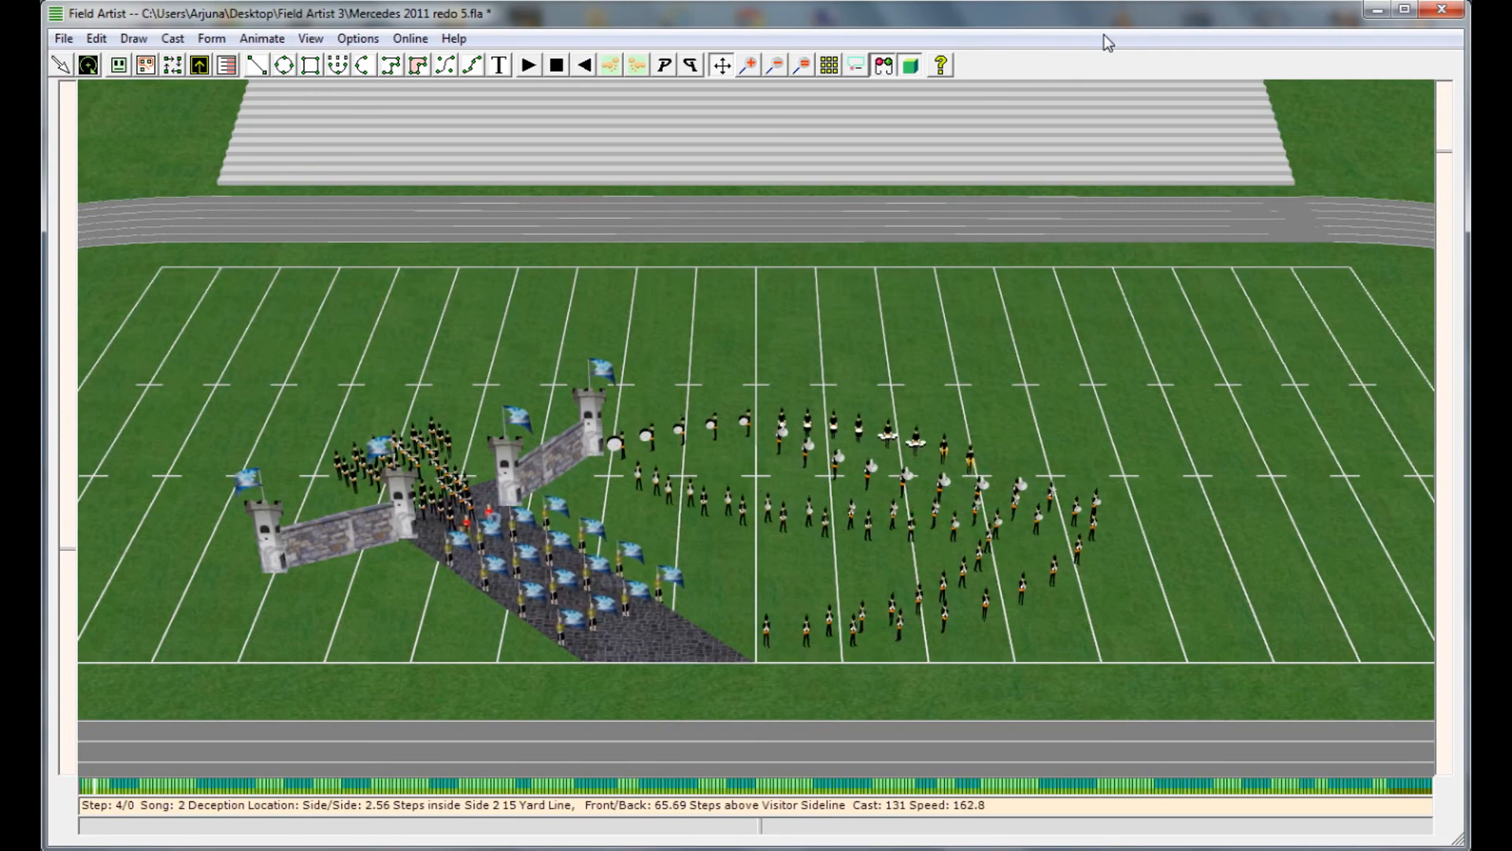